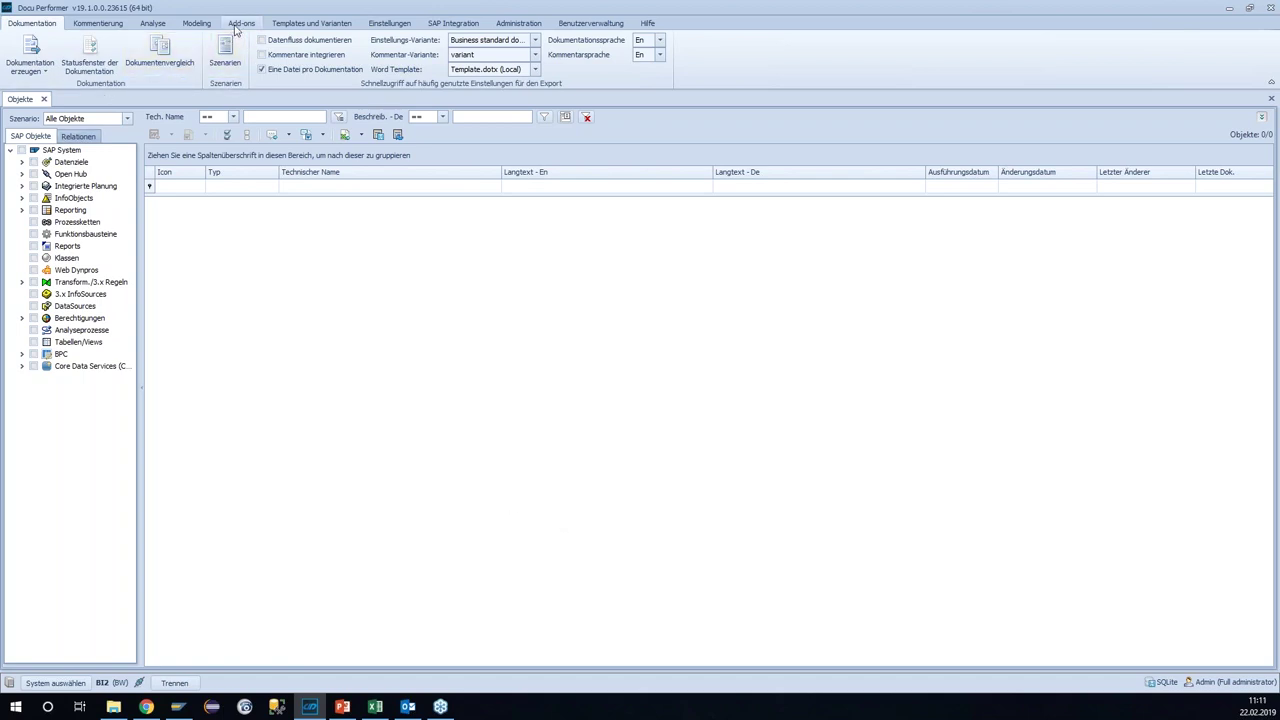
Step: Start the Translations Add-on and confirm Deutsch as the master language
left_click(244, 25)
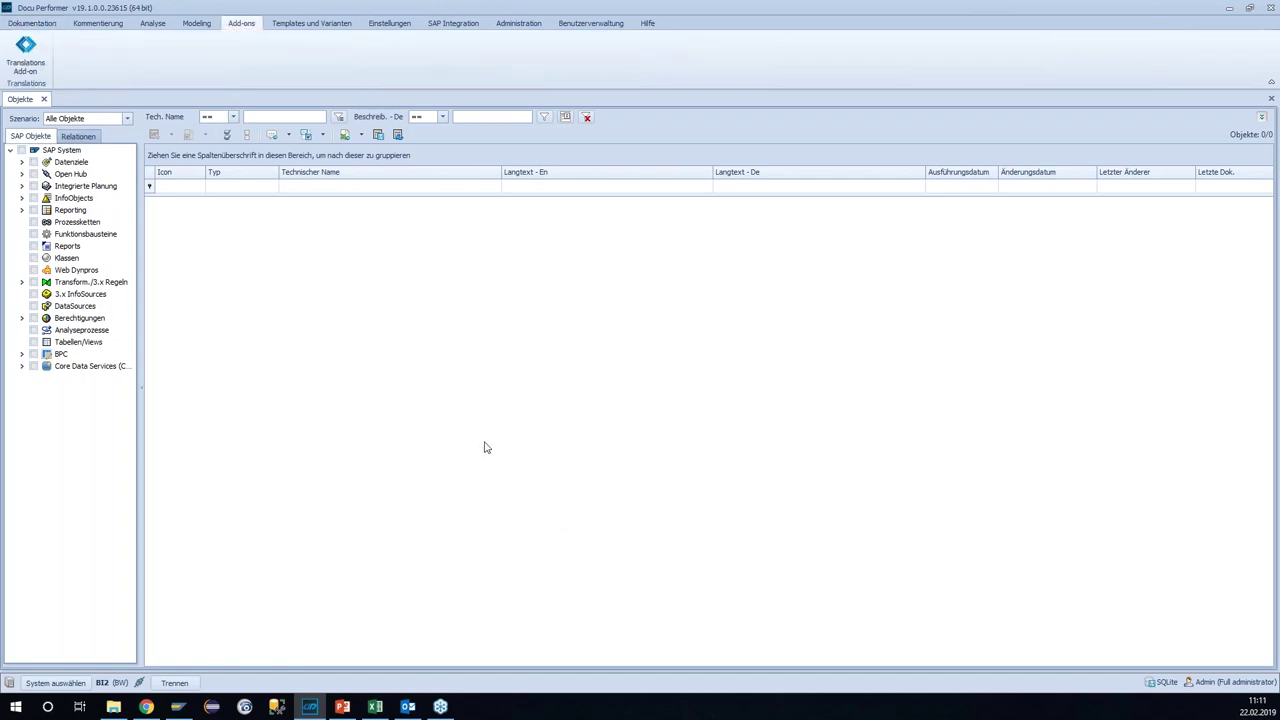
left_click(37, 50)
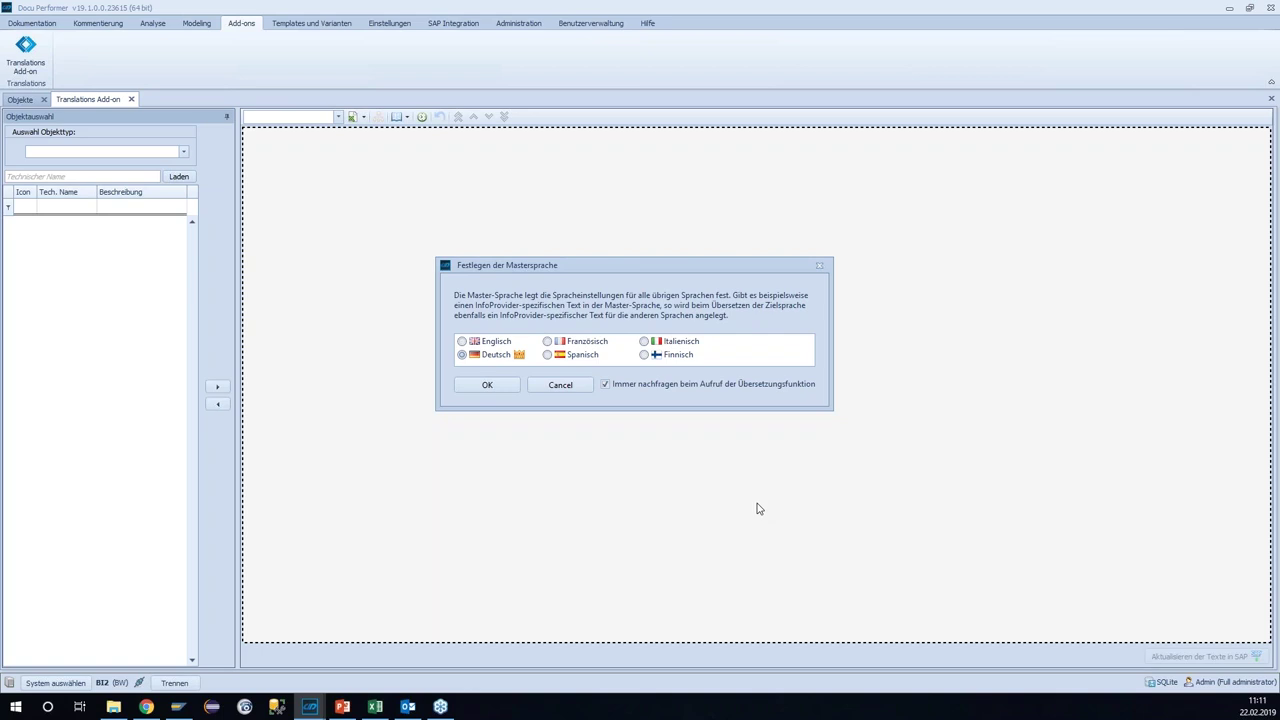
left_click(488, 386)
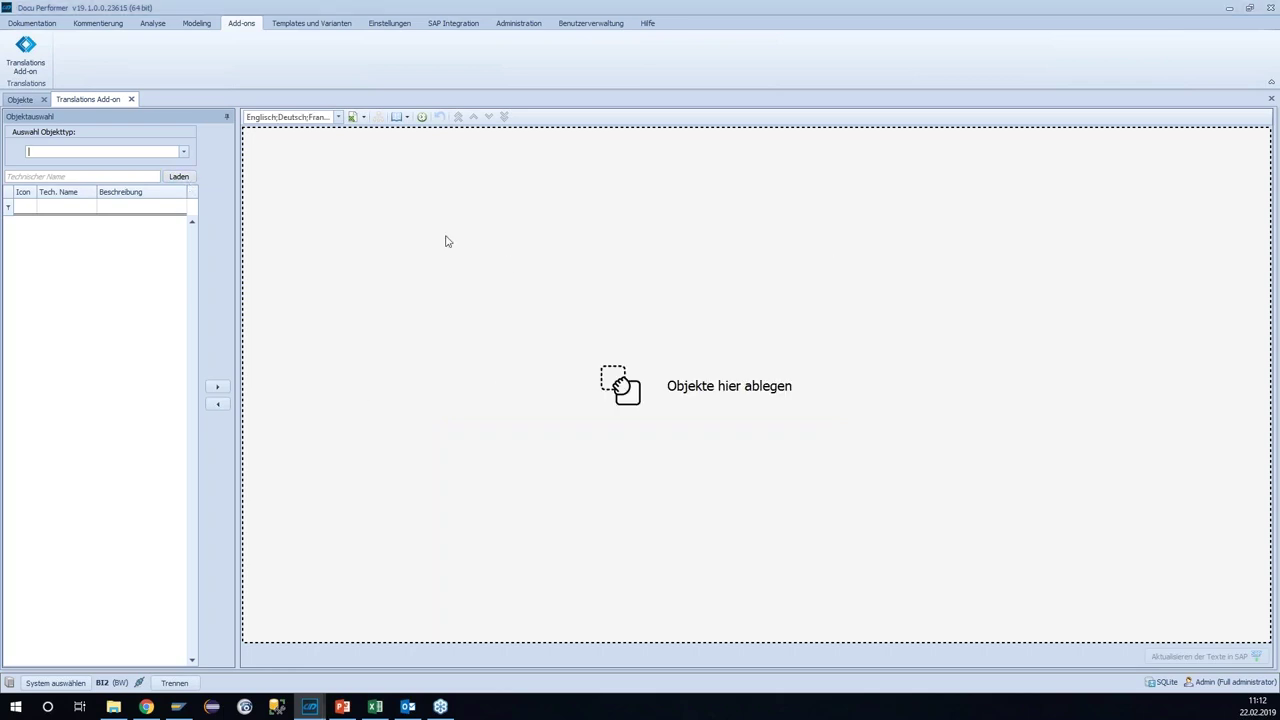
Step: Look through the object types that can be selected for translation
left_click(183, 151)
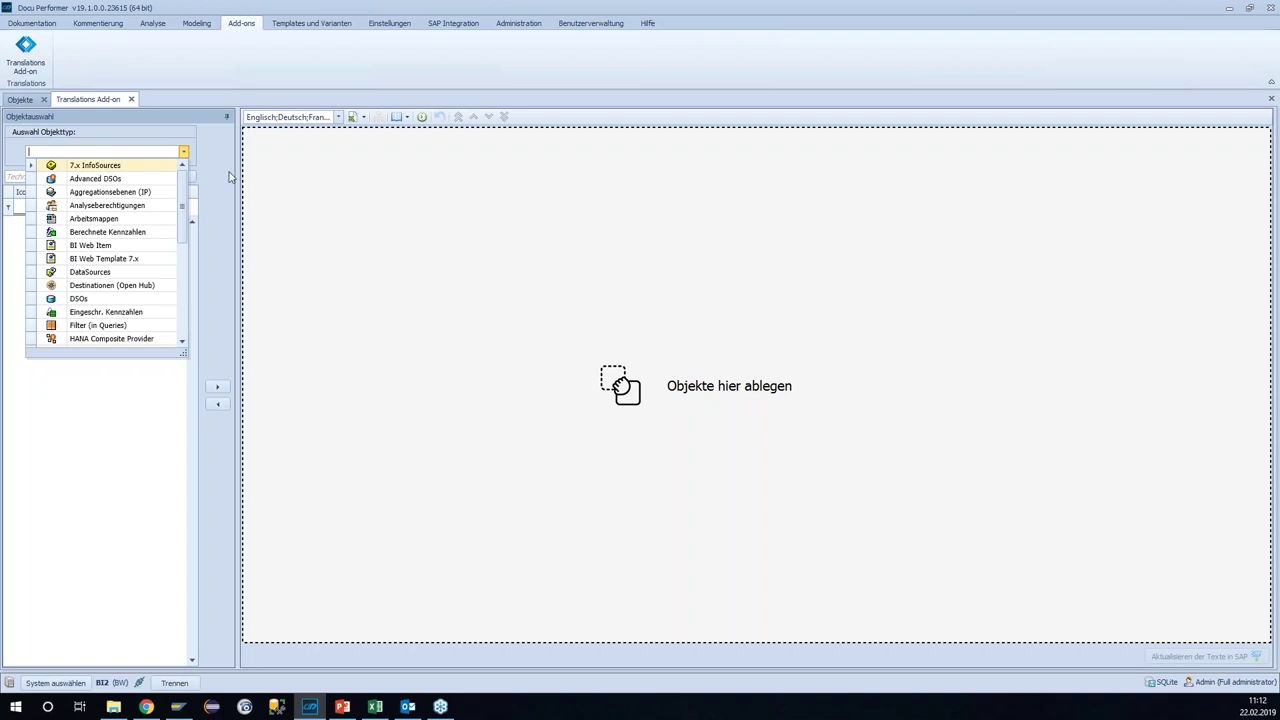
scroll(186, 190, "down", 1)
scroll(187, 190, "down", 3)
scroll(187, 197, "down", 3)
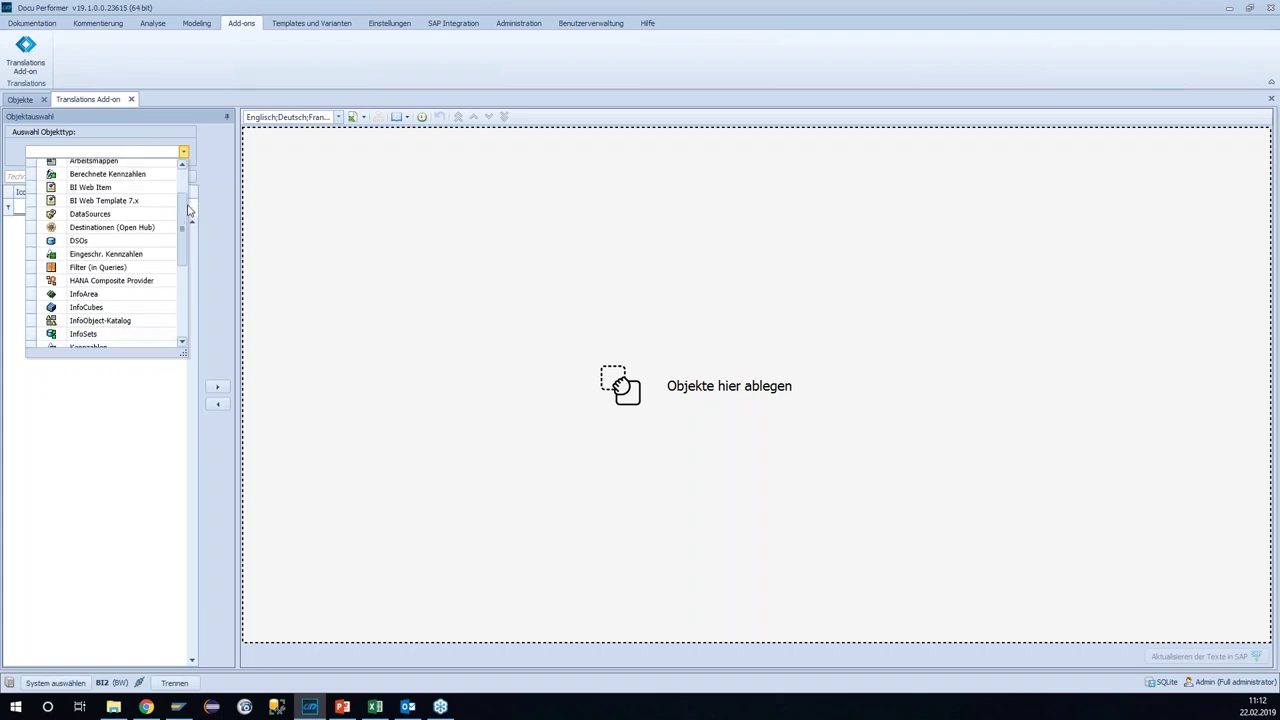
scroll(188, 210, "down", 1)
scroll(188, 210, "down", 1)
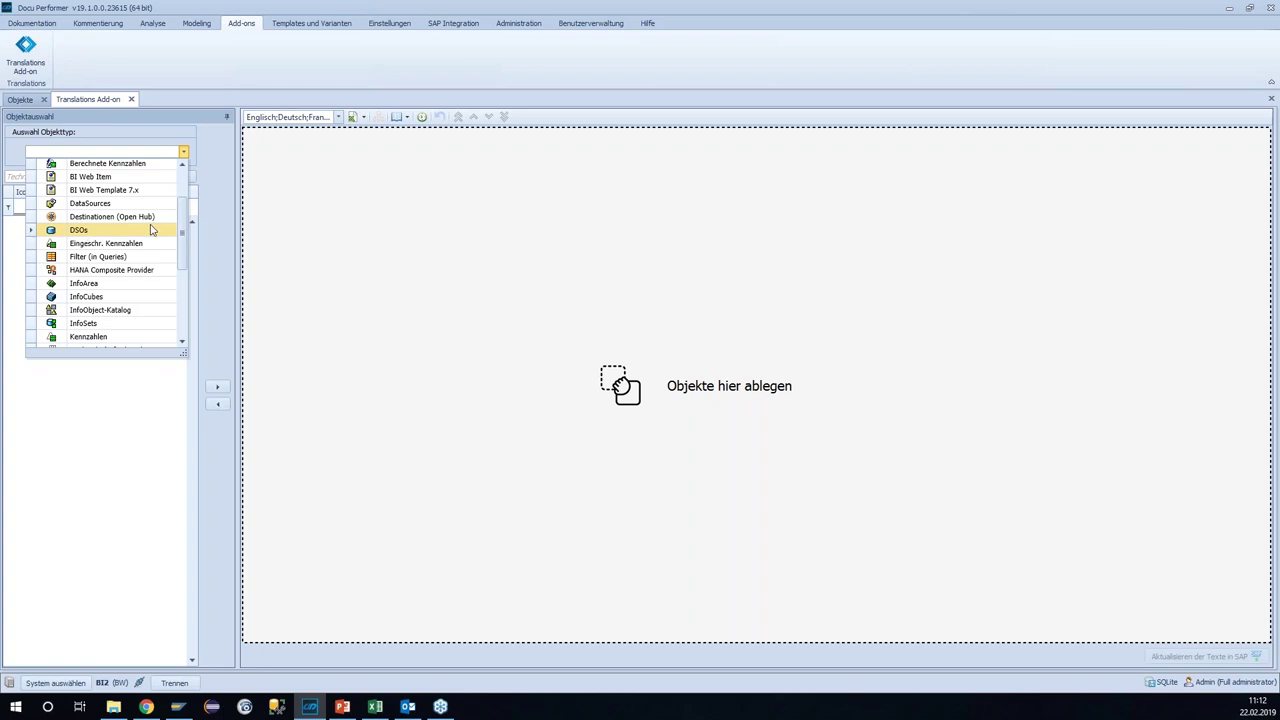
scroll(188, 227, "down", 4)
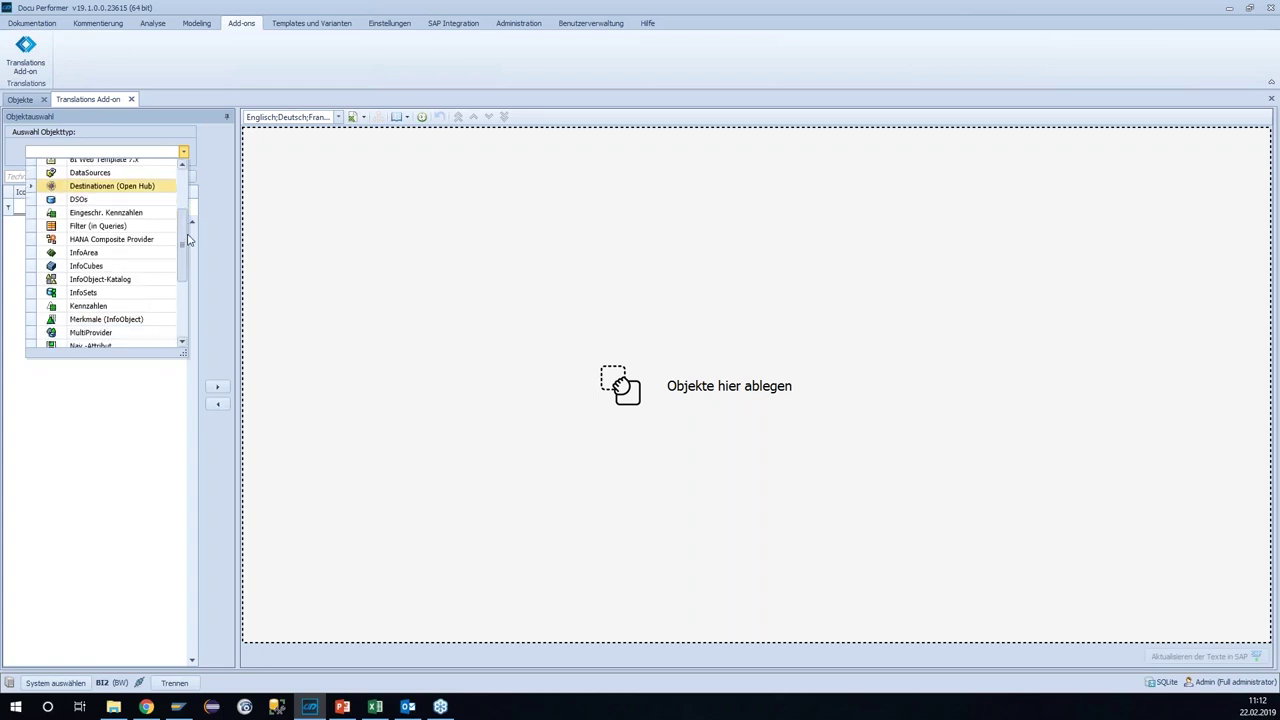
scroll(188, 252, "down", 1)
left_click_drag(190, 257, 192, 289)
scroll(191, 290, "up", 6)
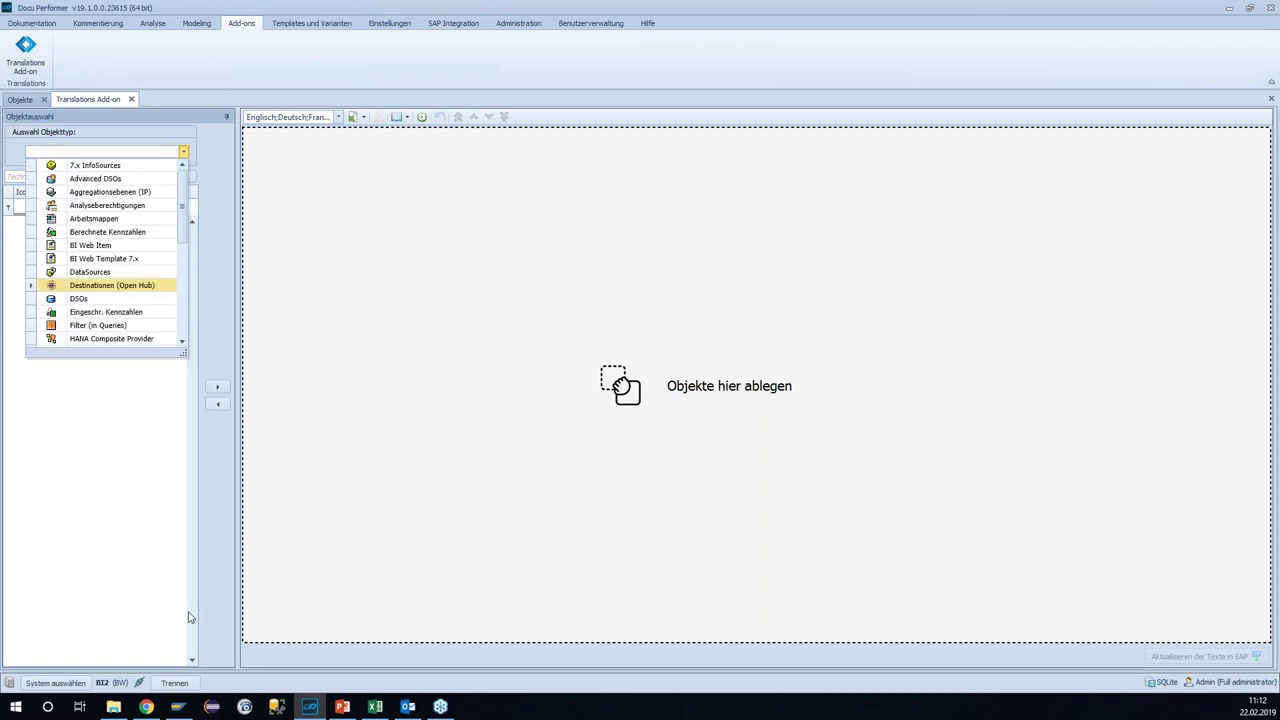
Step: Switch to Chrome and review the supported BW objects and supported languages in the user manual's Business Warehouse Translations chapter, returning to Docu Performer
left_click(147, 707)
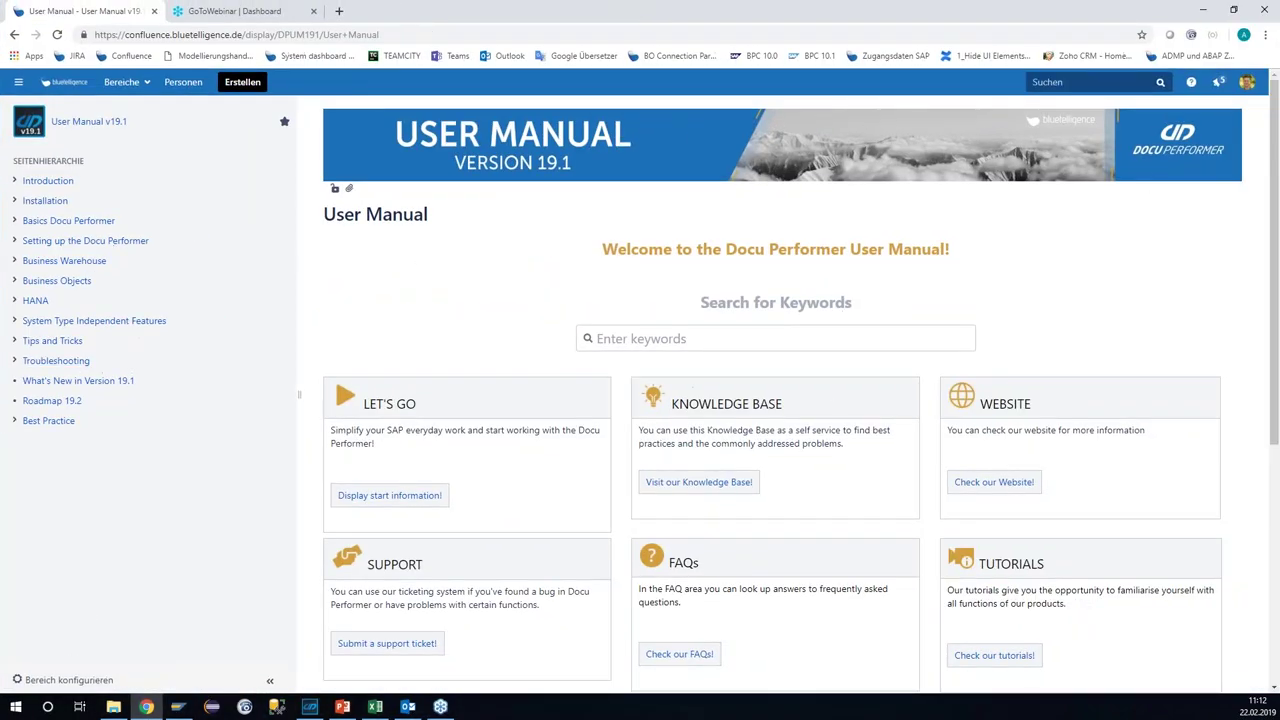
left_click(14, 260)
left_click(57, 380)
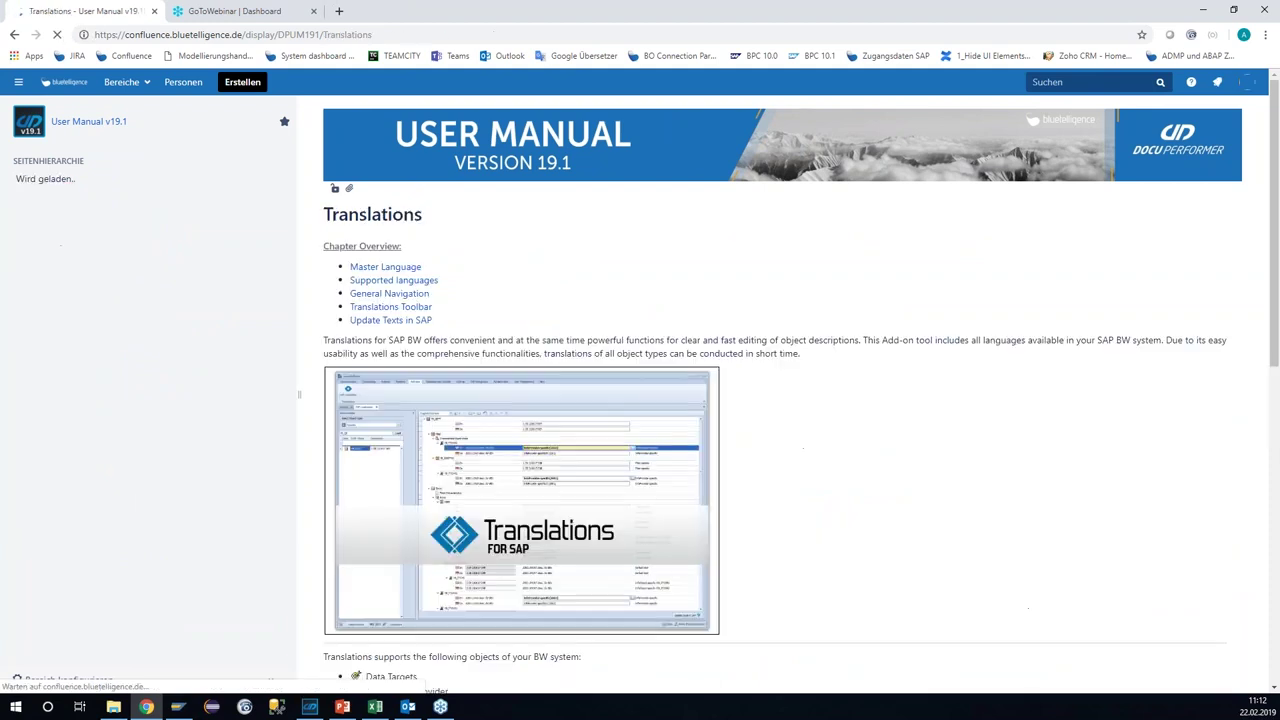
scroll(592, 374, "down", 5)
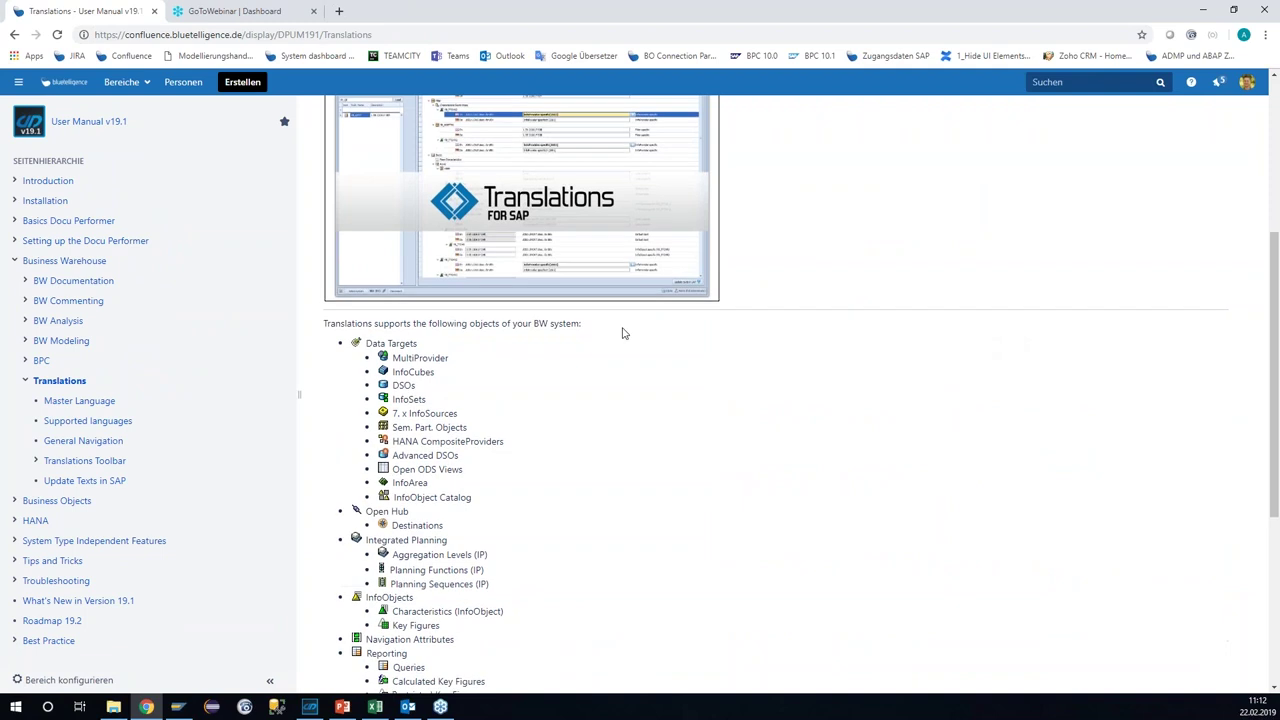
scroll(464, 297, "down", 2)
scroll(464, 297, "up", 4)
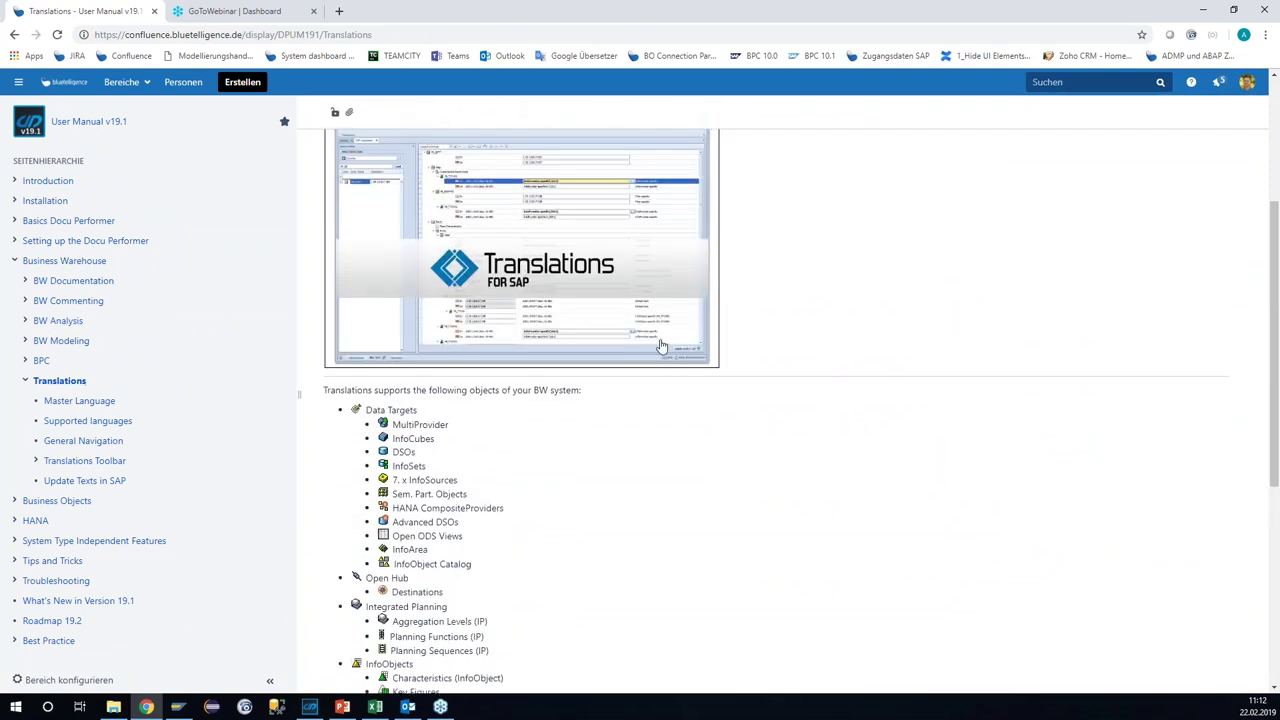
scroll(663, 343, "up", 1)
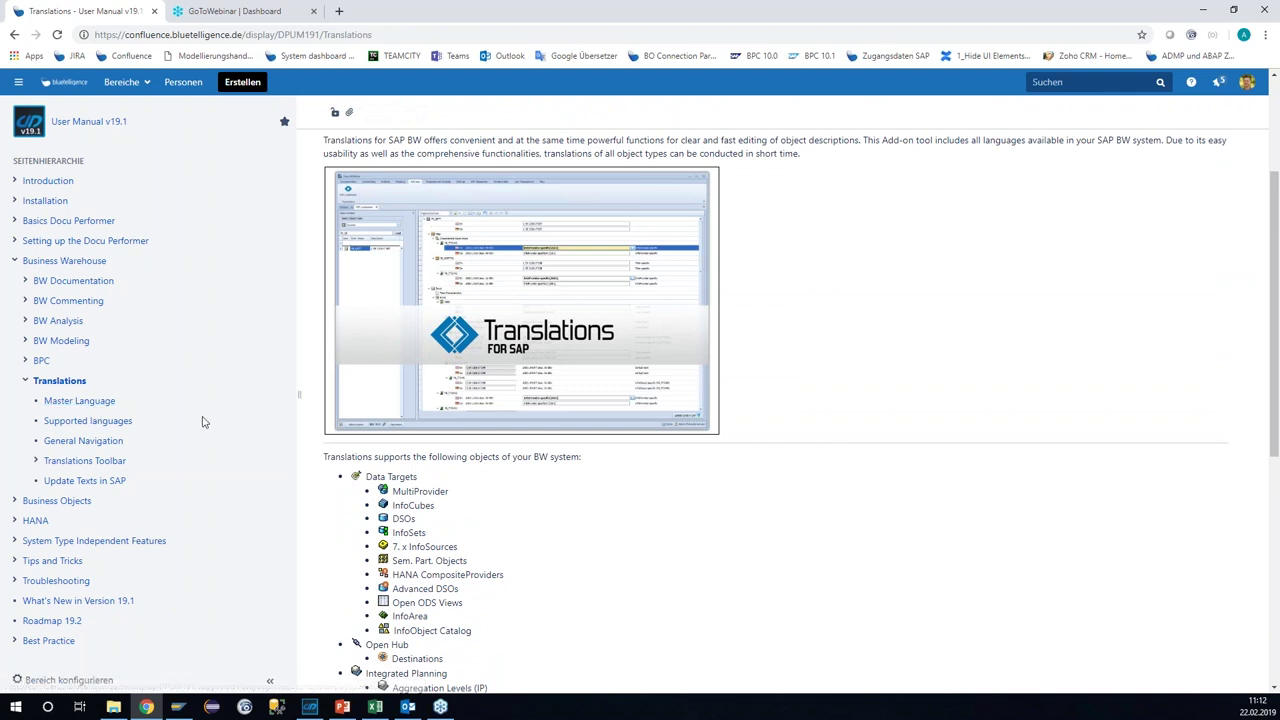
left_click(76, 424)
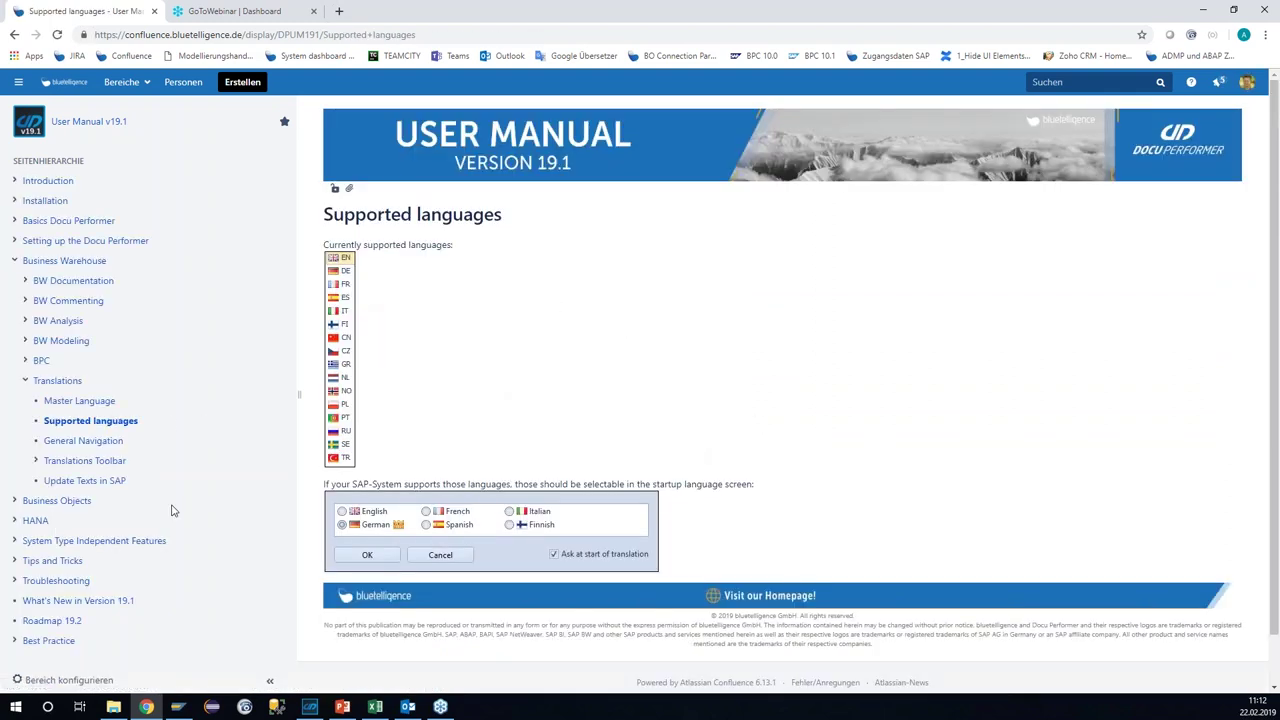
left_click(1197, 10)
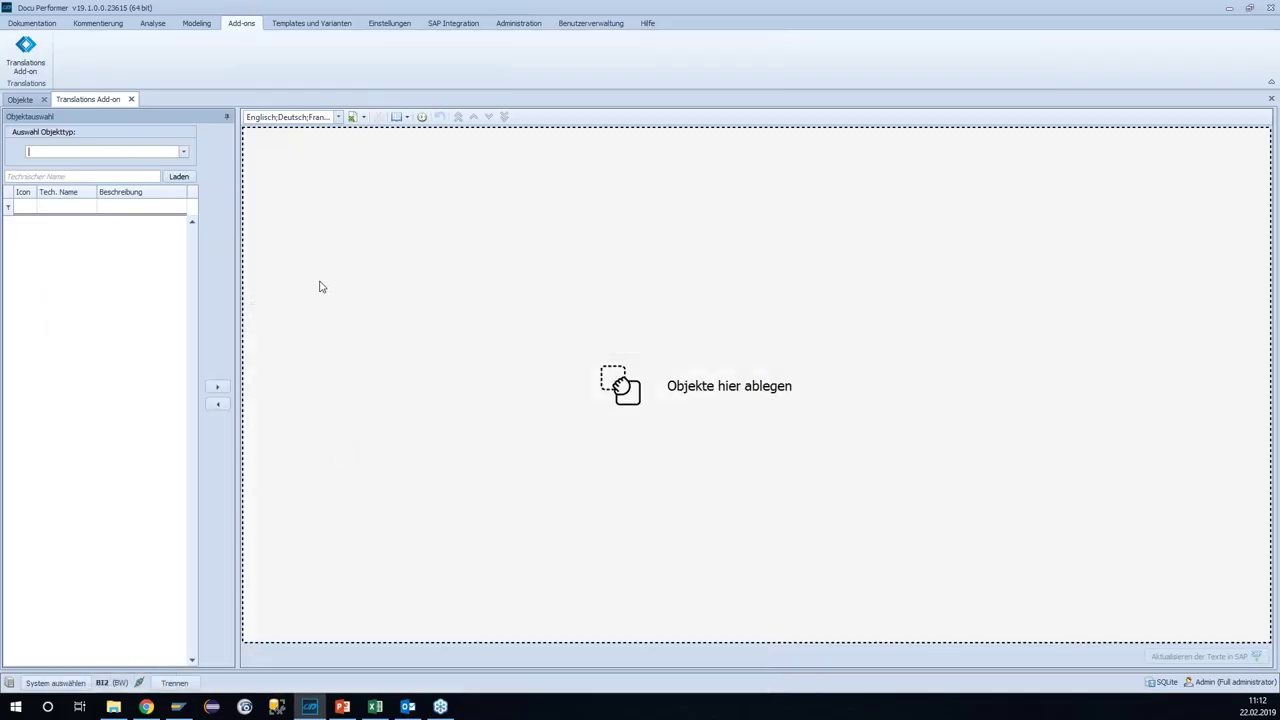
Step: Load the Advanced DSOs whose technical names match Y_SCT*
left_click(184, 151)
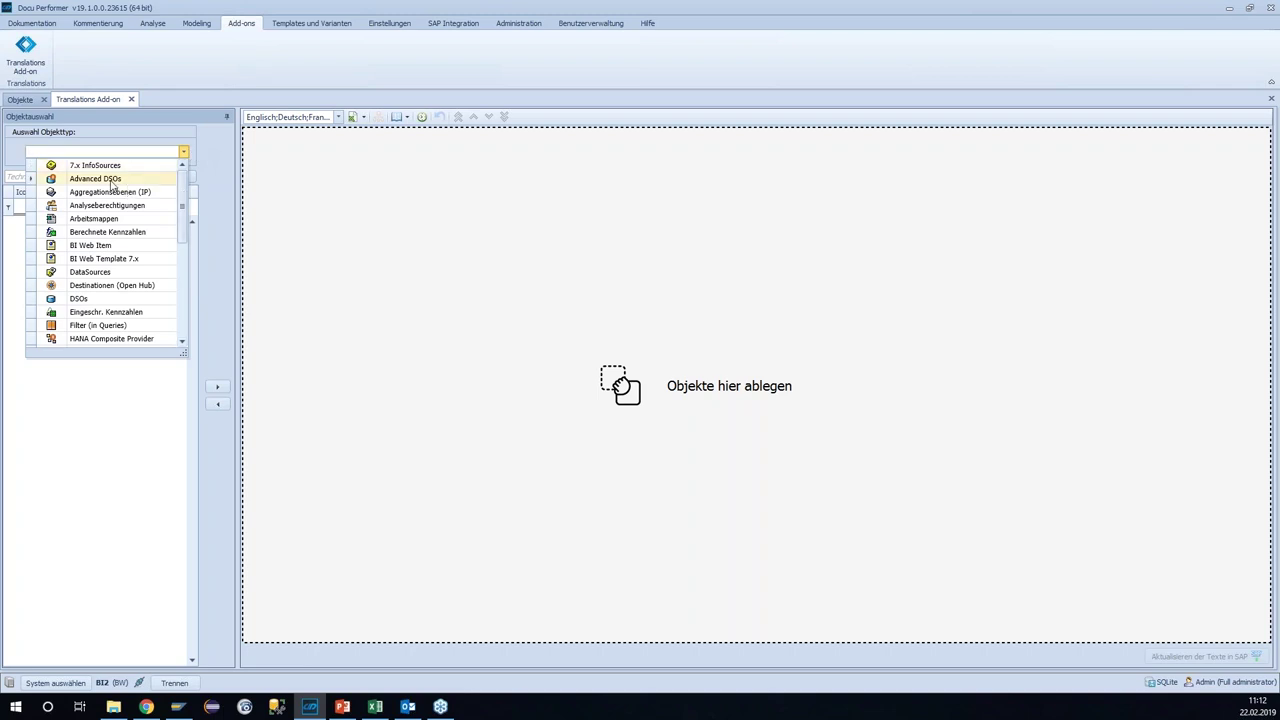
left_click(95, 178)
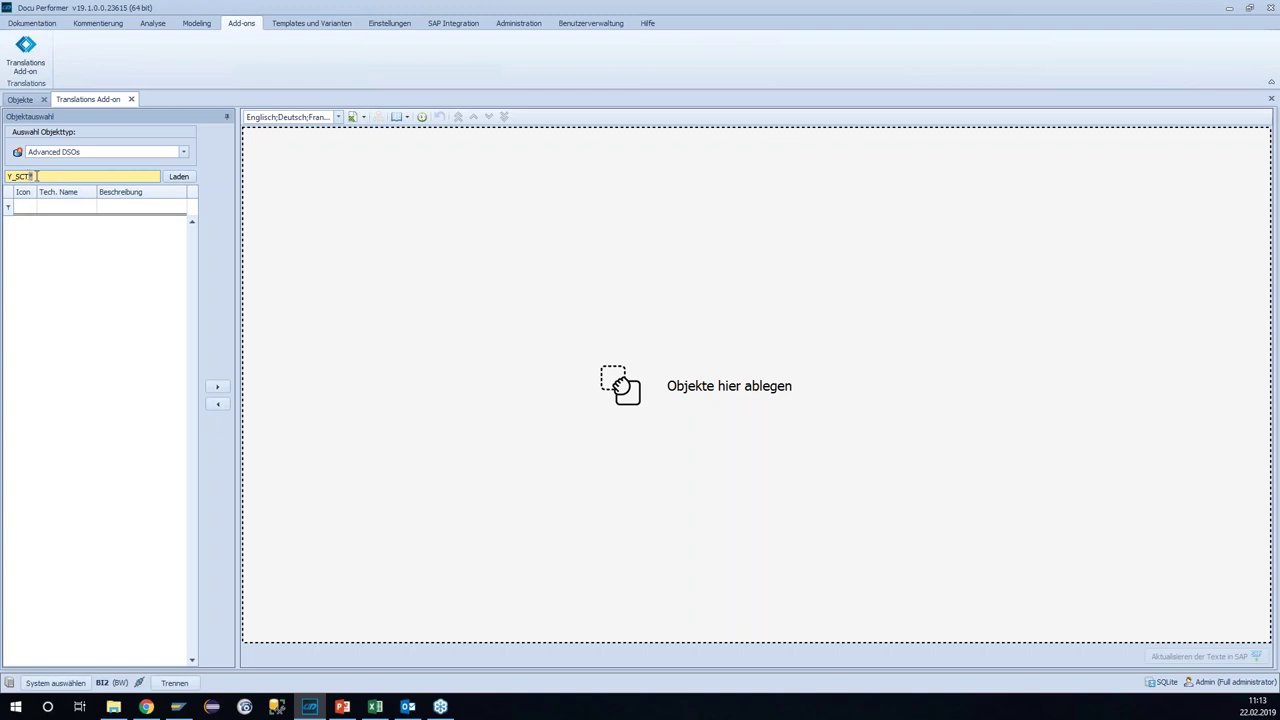
left_click(178, 176)
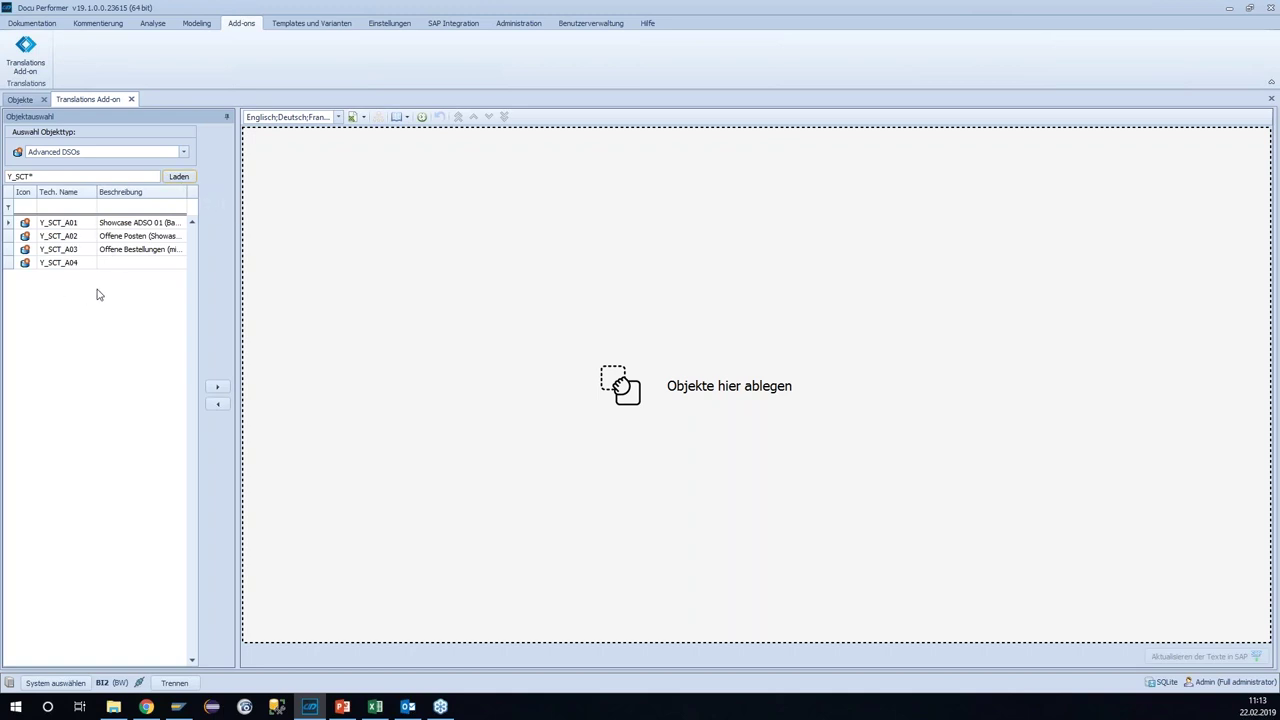
Step: Add the Advanced DSO Y_SCT_A03 to the translation work area
left_click(63, 251)
mouse_move(63, 251)
left_mouse_down()
mouse_move(246, 258)
mouse_move(64, 252)
left_mouse_up()
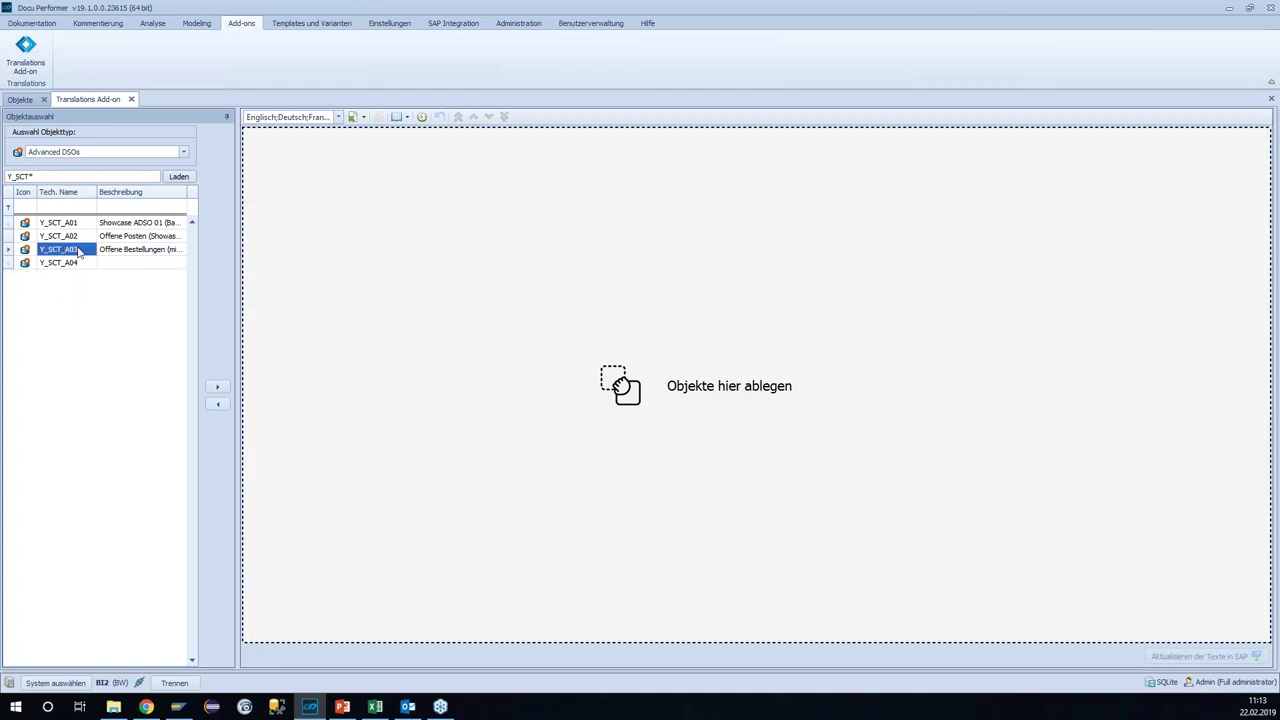
left_click(217, 386)
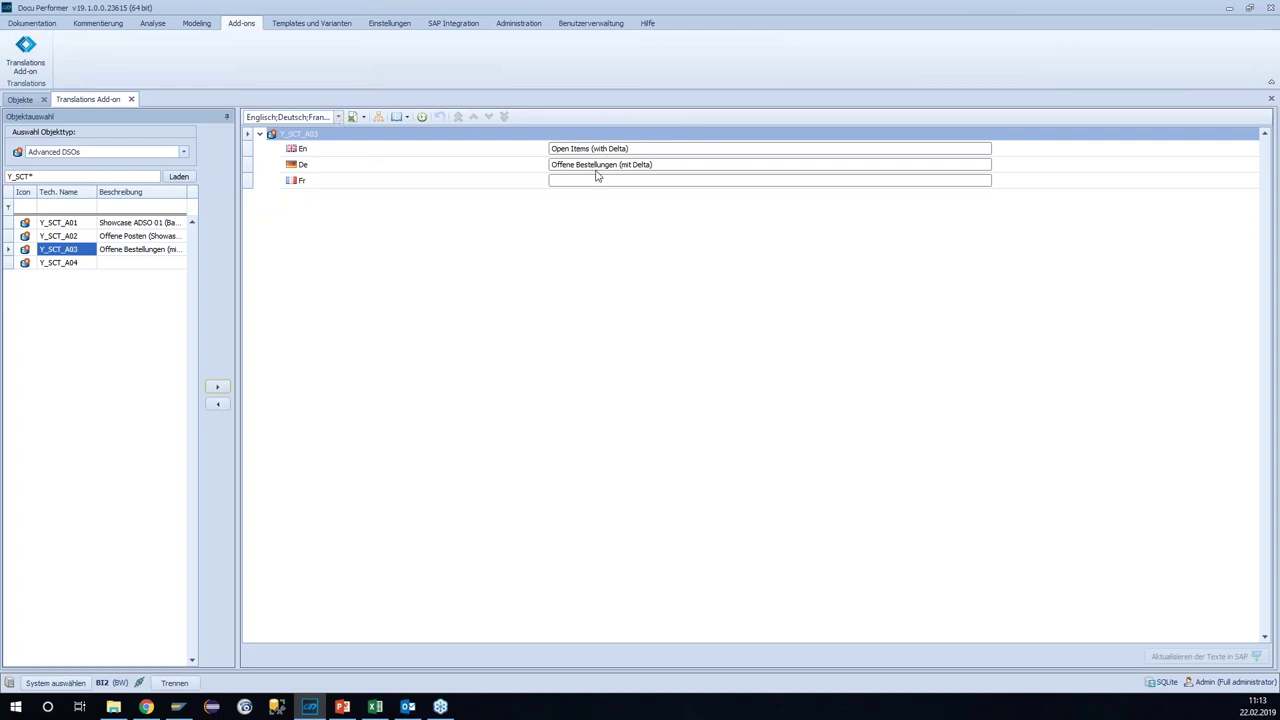
Step: Check the display language selection without changing it, and try a placeholder French description for Y_SCT_A03, undoing the entry
left_click(339, 117)
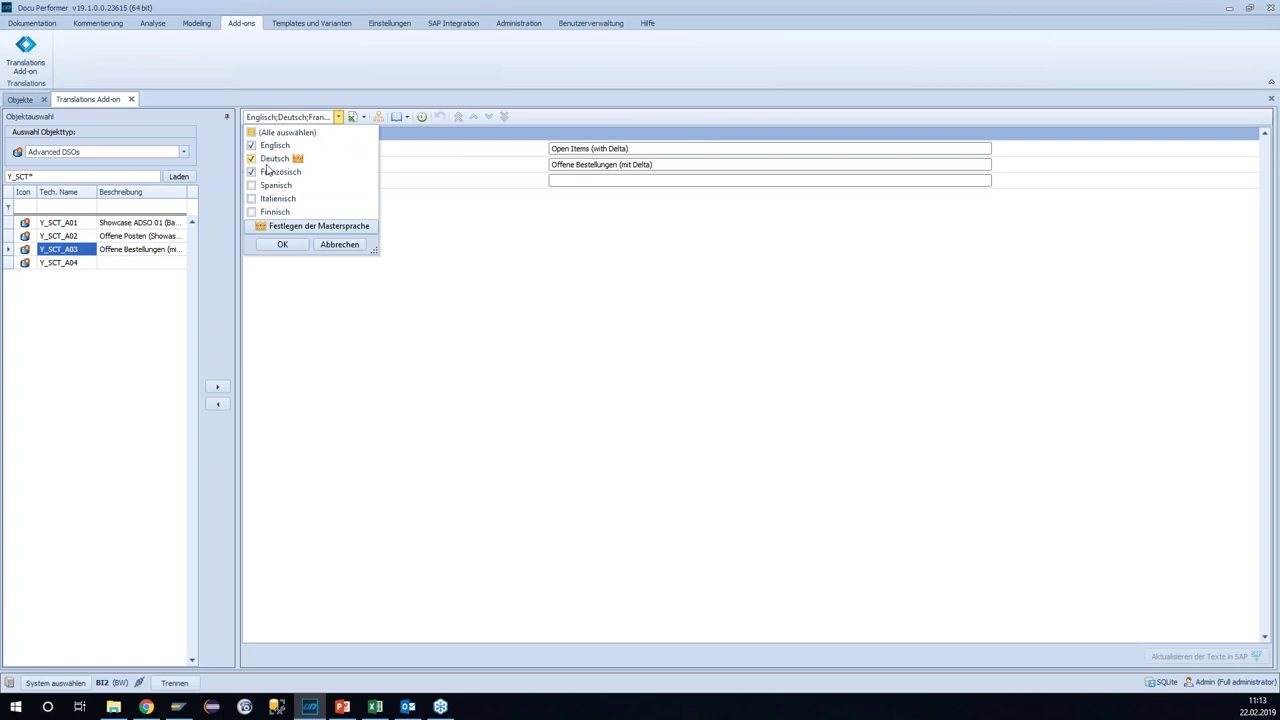
left_click(333, 246)
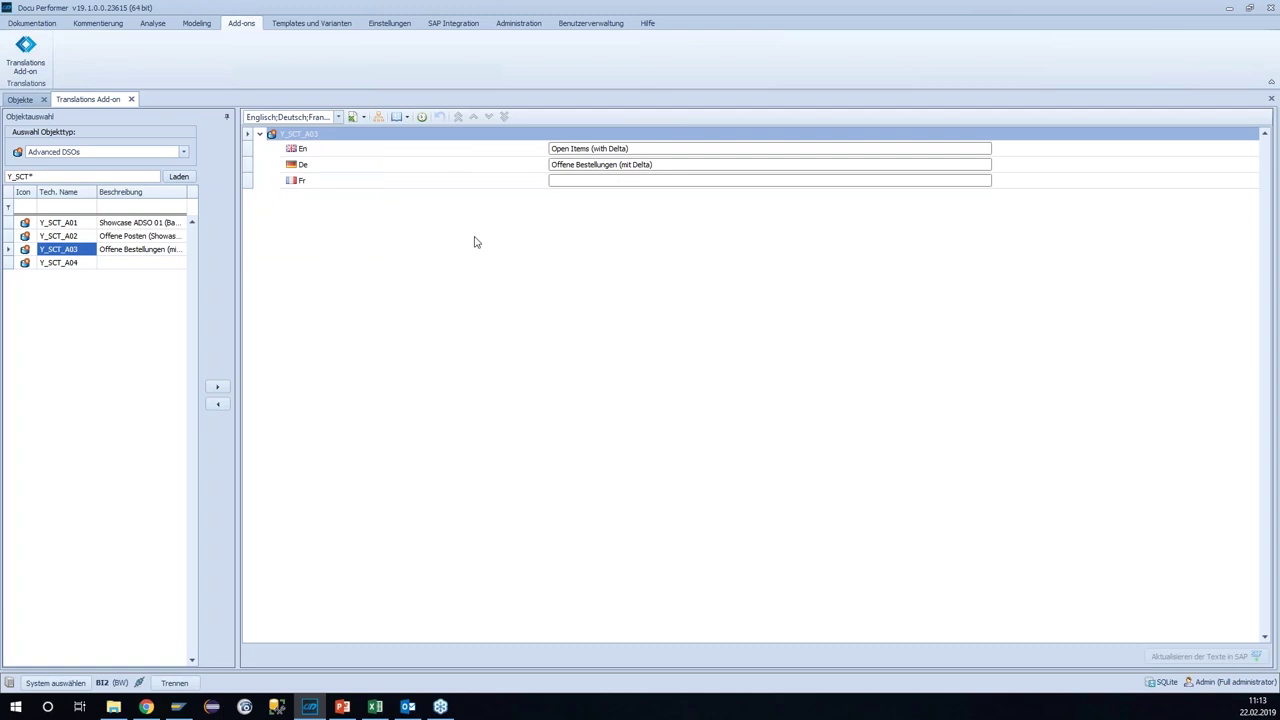
left_click(590, 180)
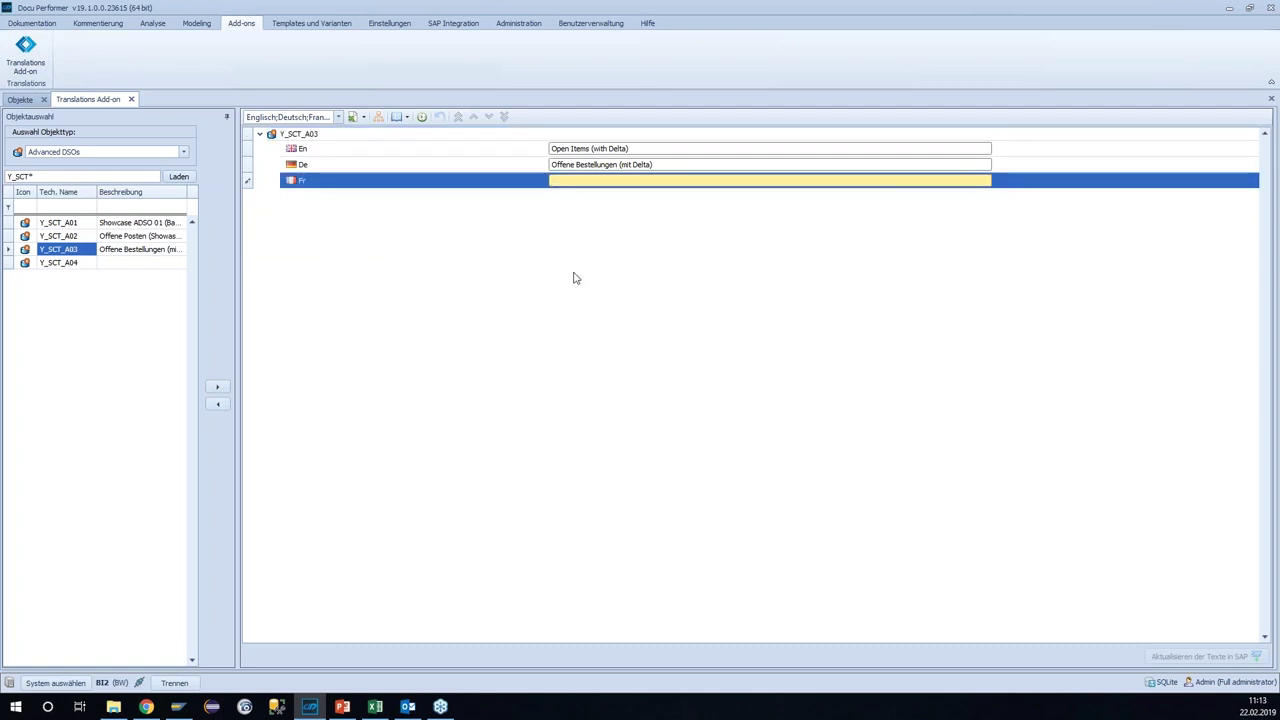
type("dfadsf")
left_click(595, 189)
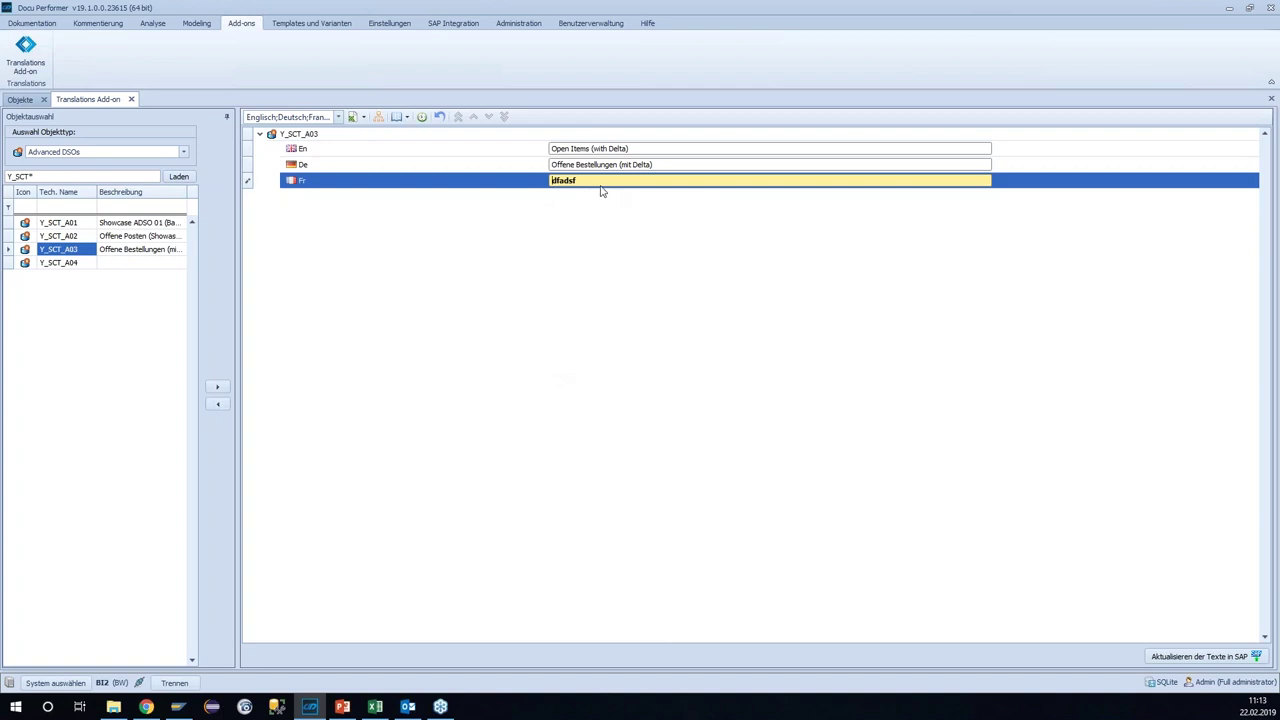
key("ctrl+z")
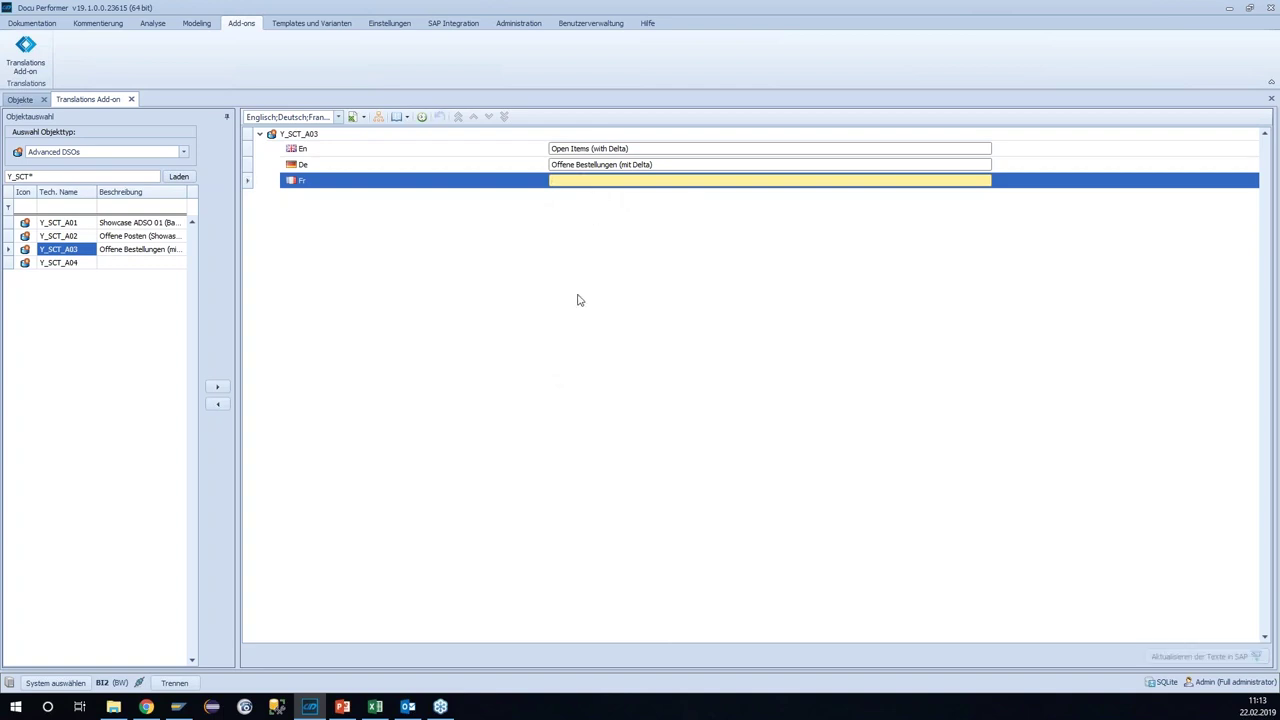
Step: Remove Französisch from the displayed translation languages, keeping Englisch and Deutsch
left_click(338, 117)
left_click(254, 174)
left_click(282, 244)
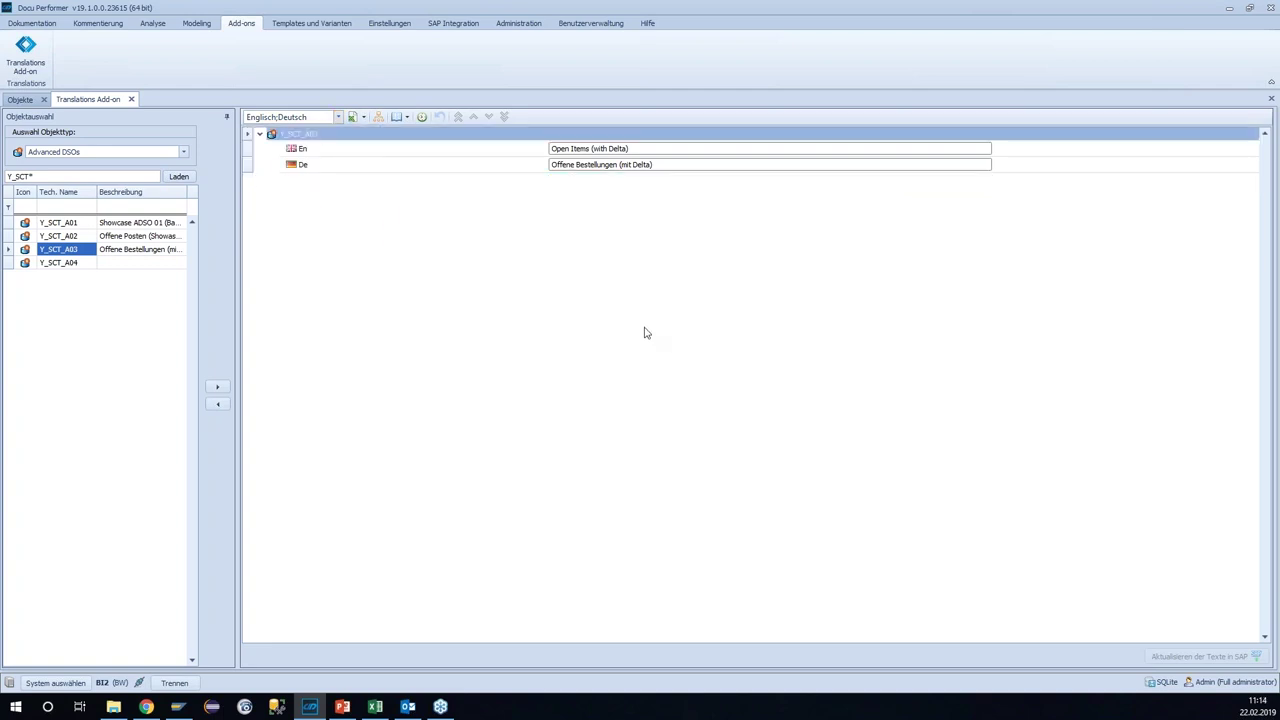
Step: Load the InfoObjects & Felder and Gruppen elements of Y_SCT_A03 and inspect the text rows of Y_SCT_C01 and Y_SCT_C02
left_click(379, 118)
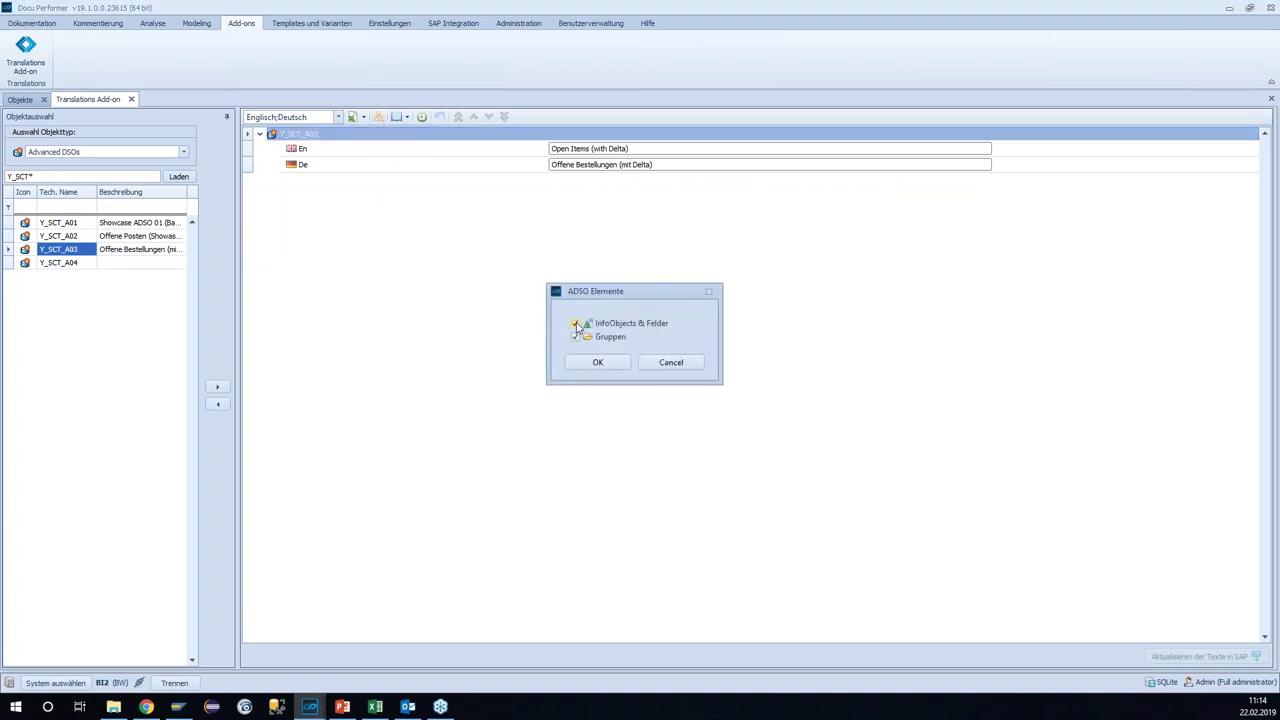
left_click(597, 363)
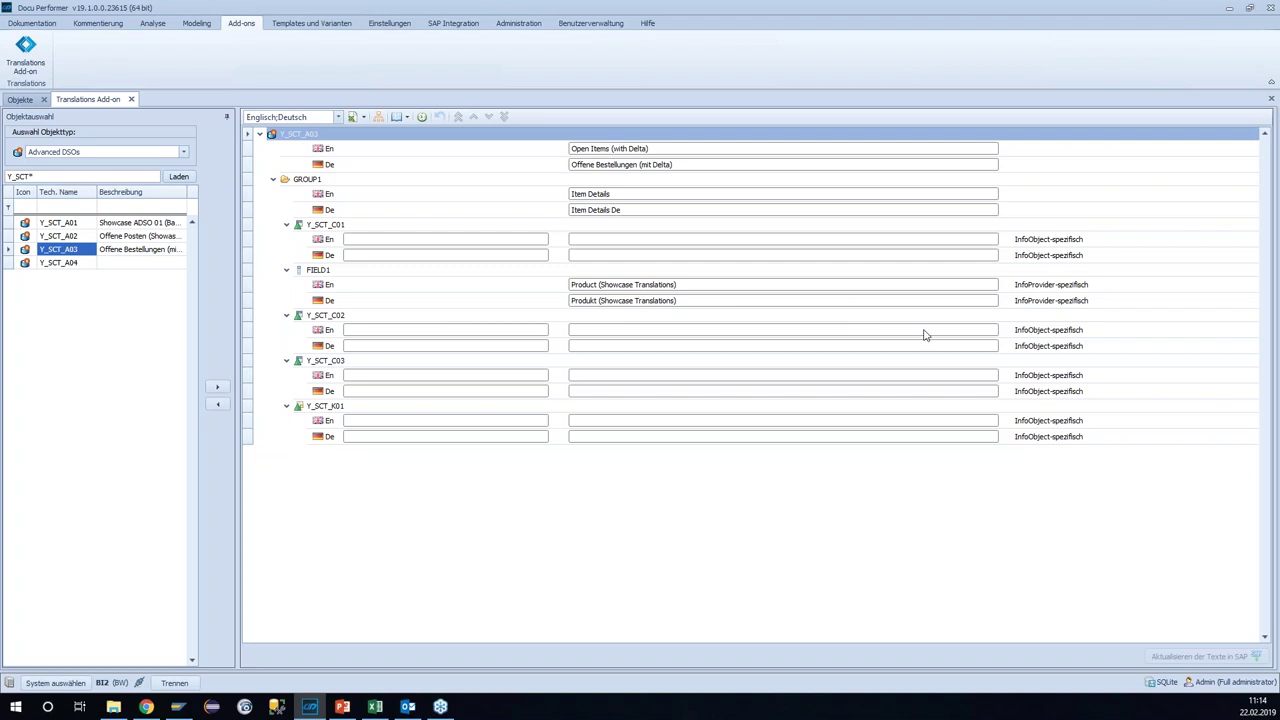
left_click(1070, 240)
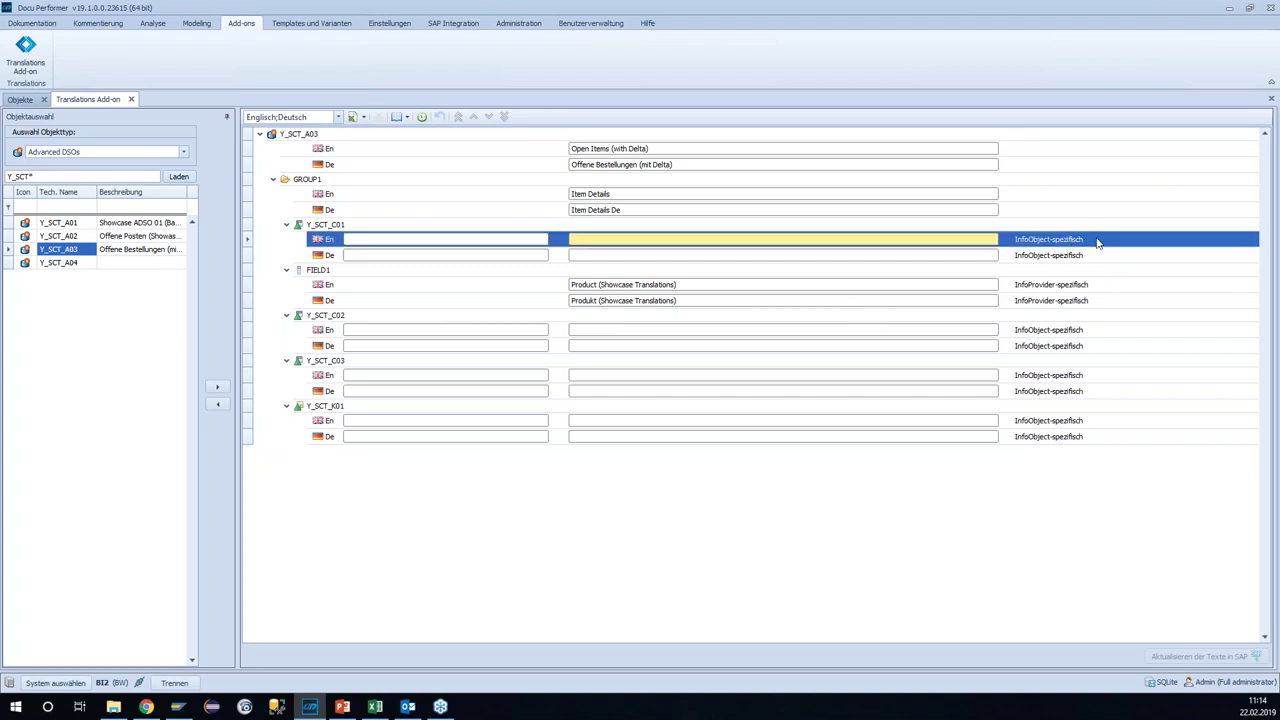
left_click(1045, 257)
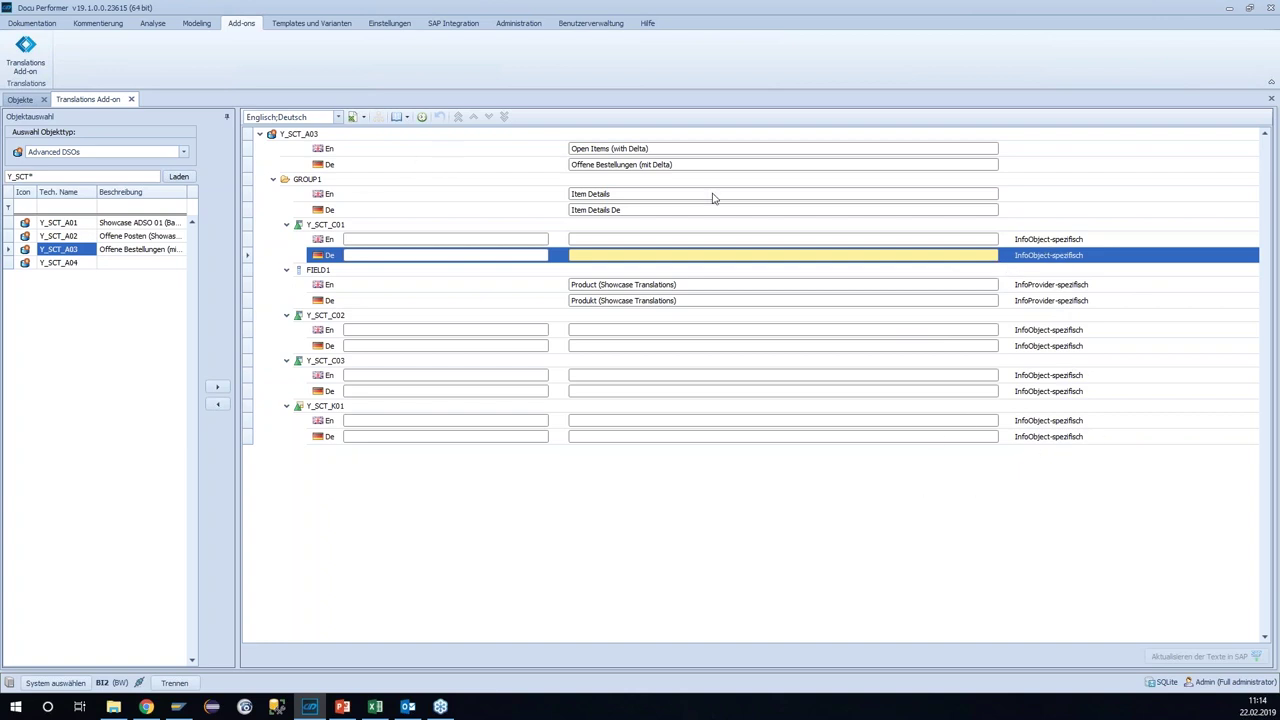
left_click(1041, 242)
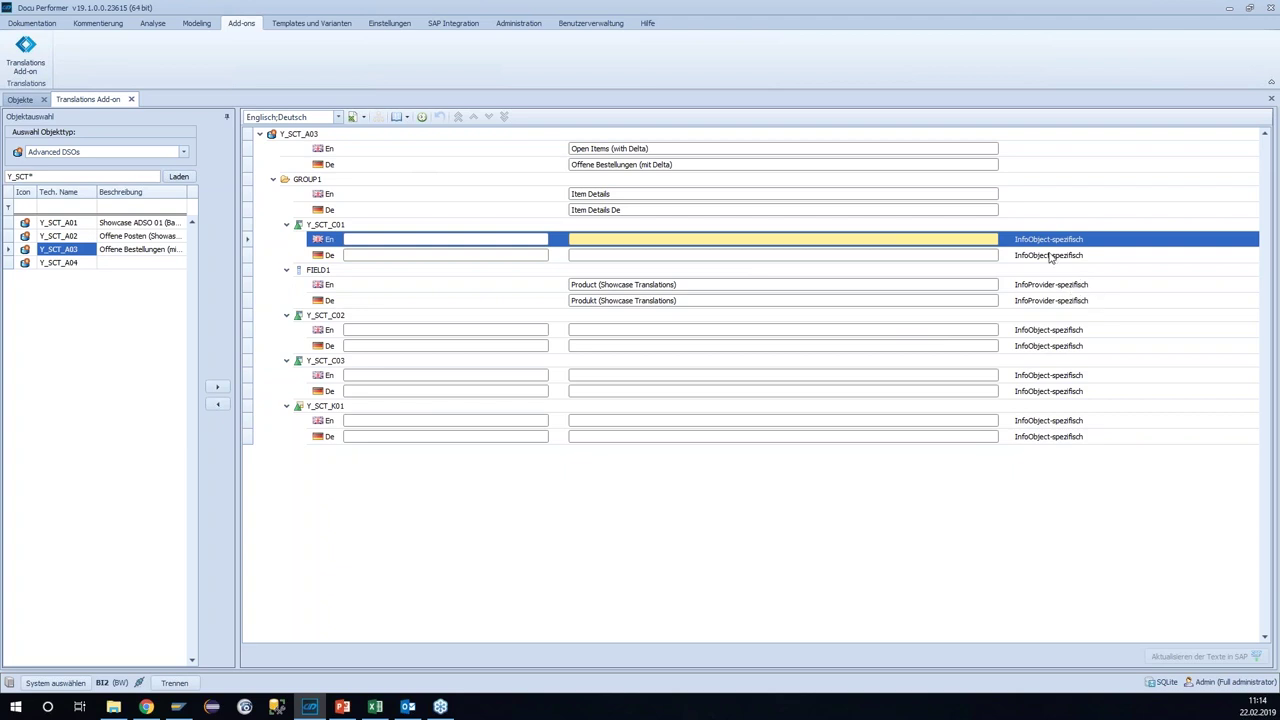
left_click(1050, 257)
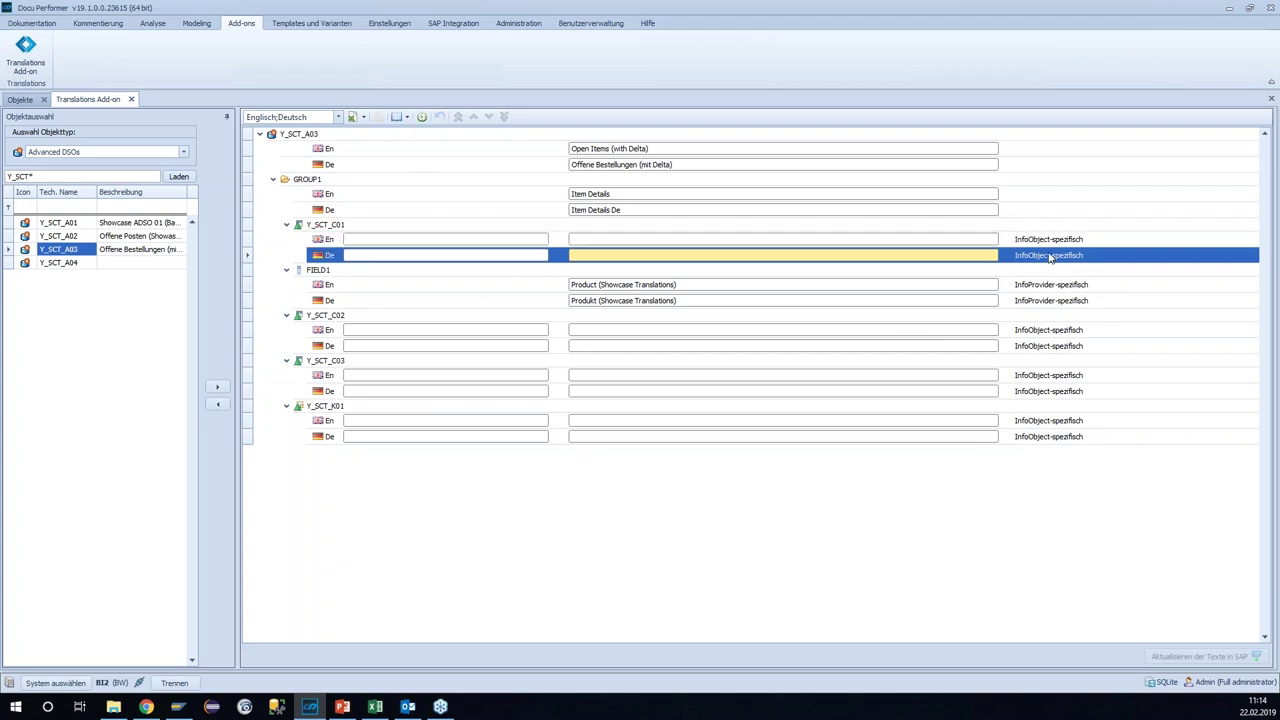
left_click(584, 333)
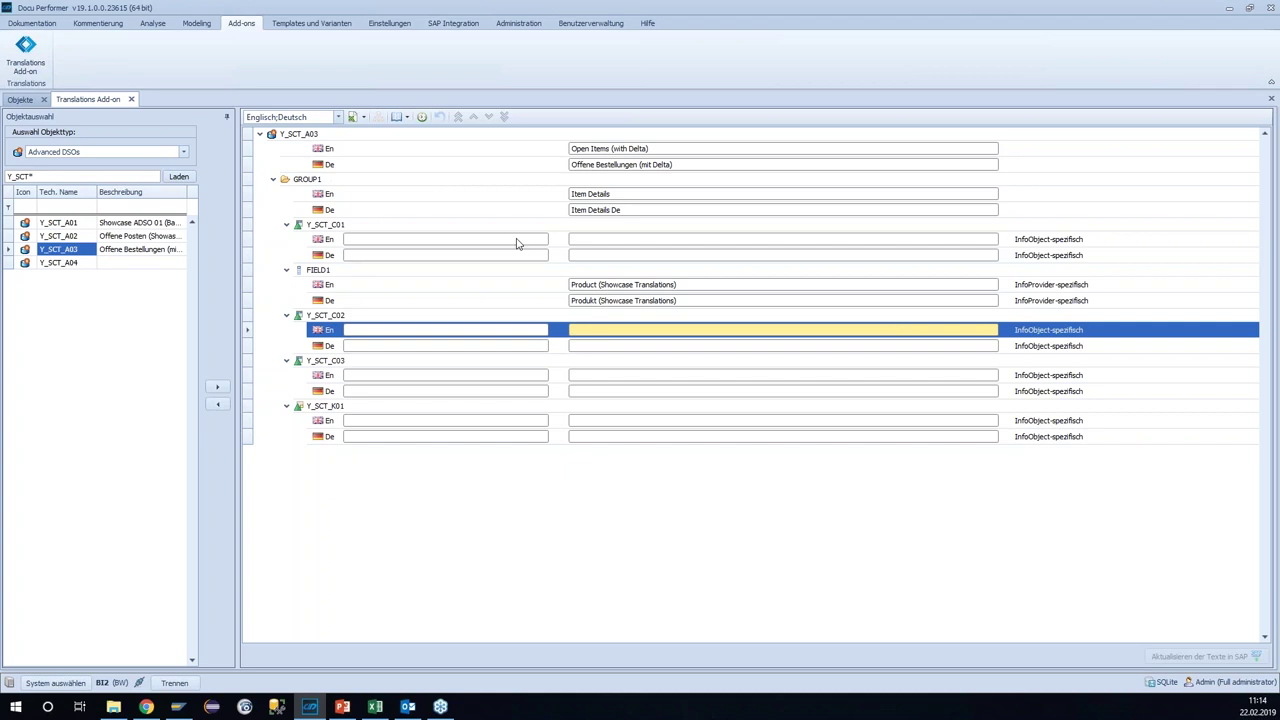
Step: Remove the Advanced DSO Y_SCT_A03 from the translation work area
left_click(290, 135)
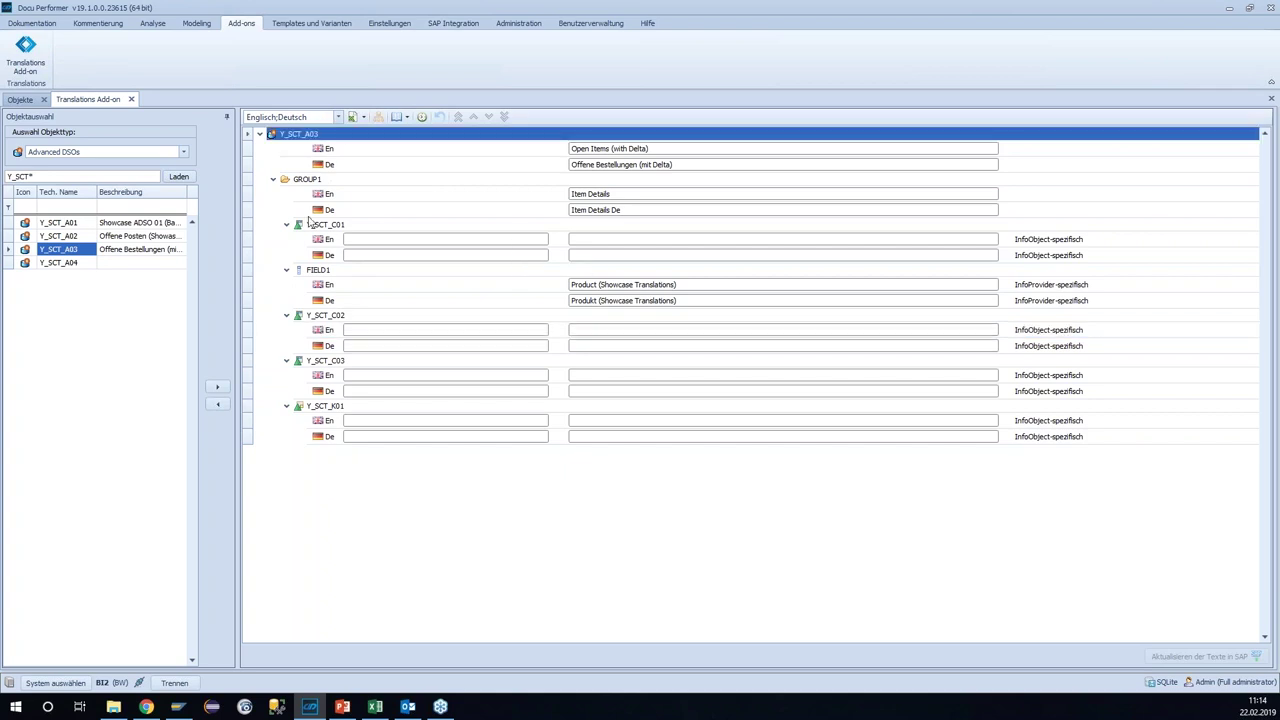
left_click(218, 405)
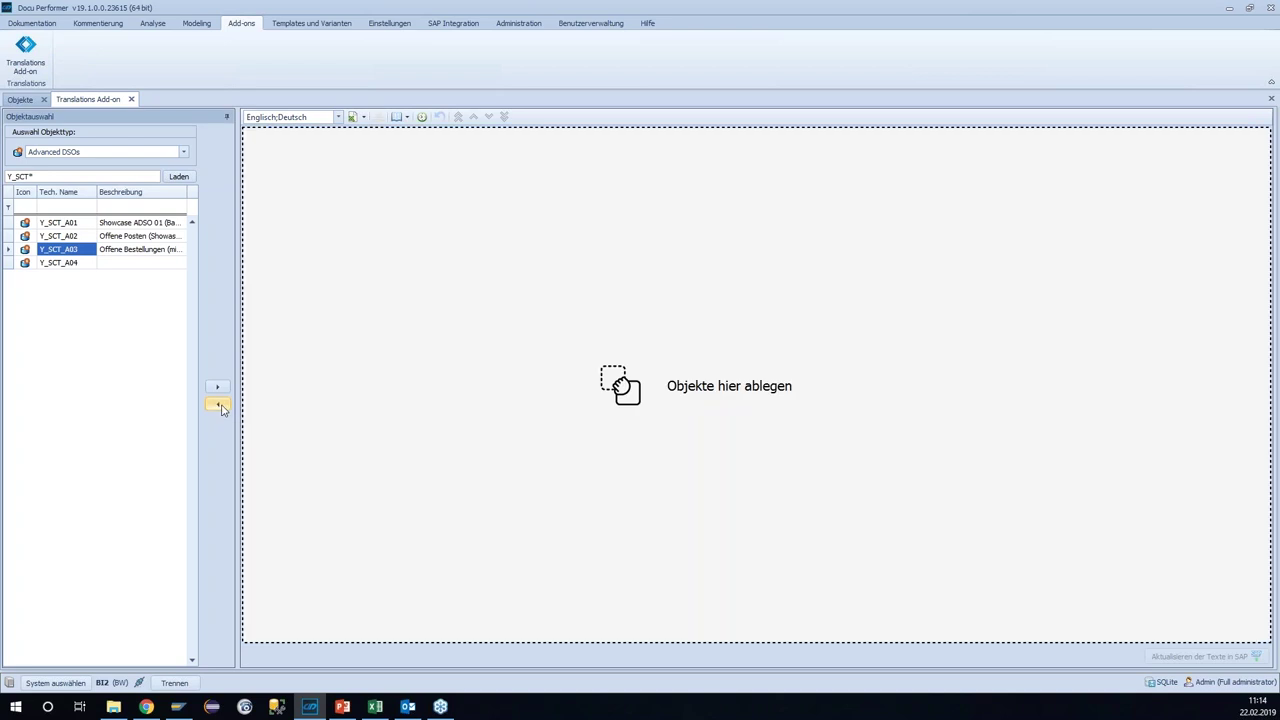
Step: Load the Merkmale (InfoObject) objects that match Y_SCT* into the object selection
left_click(182, 151)
scroll(186, 214, "down", 3)
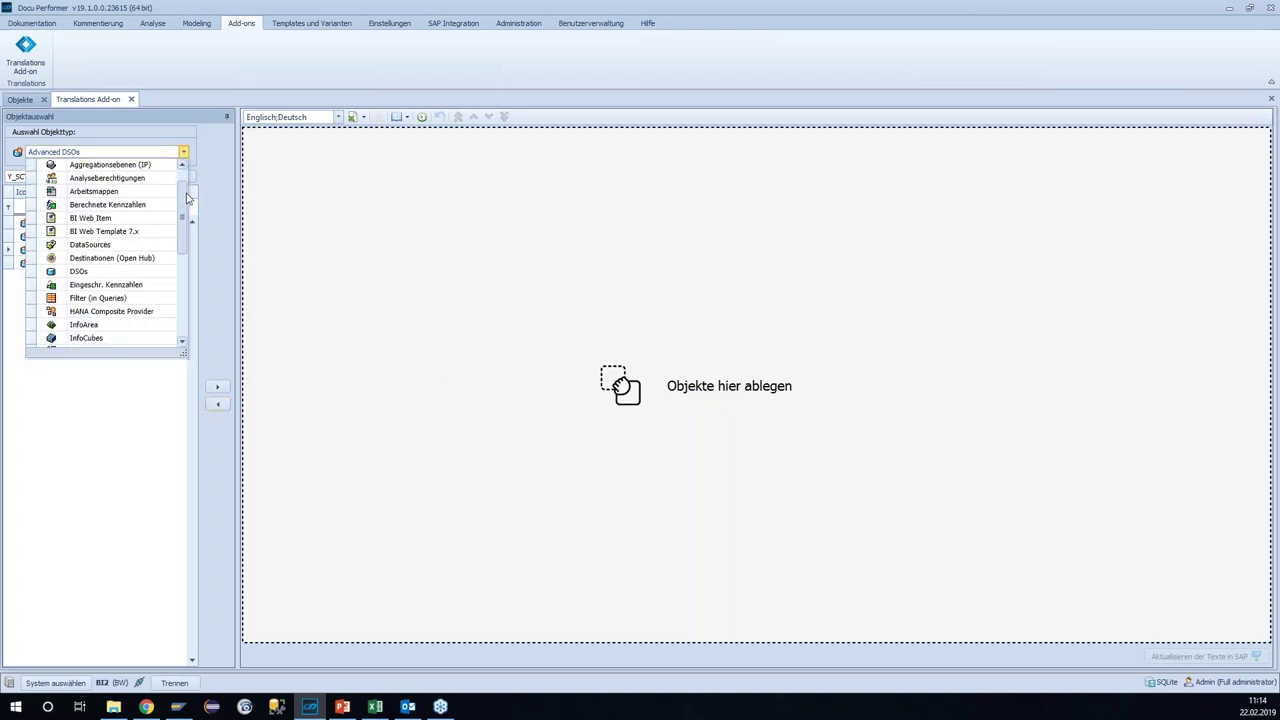
scroll(186, 214, "down", 3)
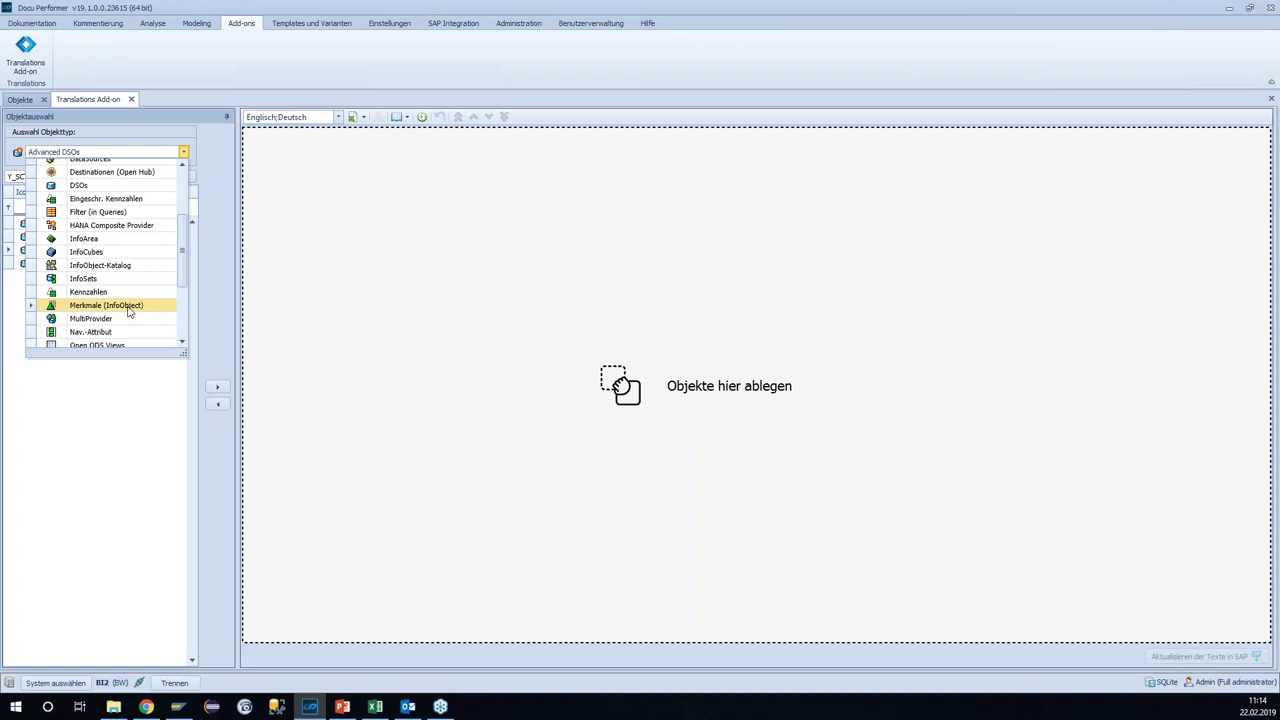
left_click(117, 300)
left_click(178, 176)
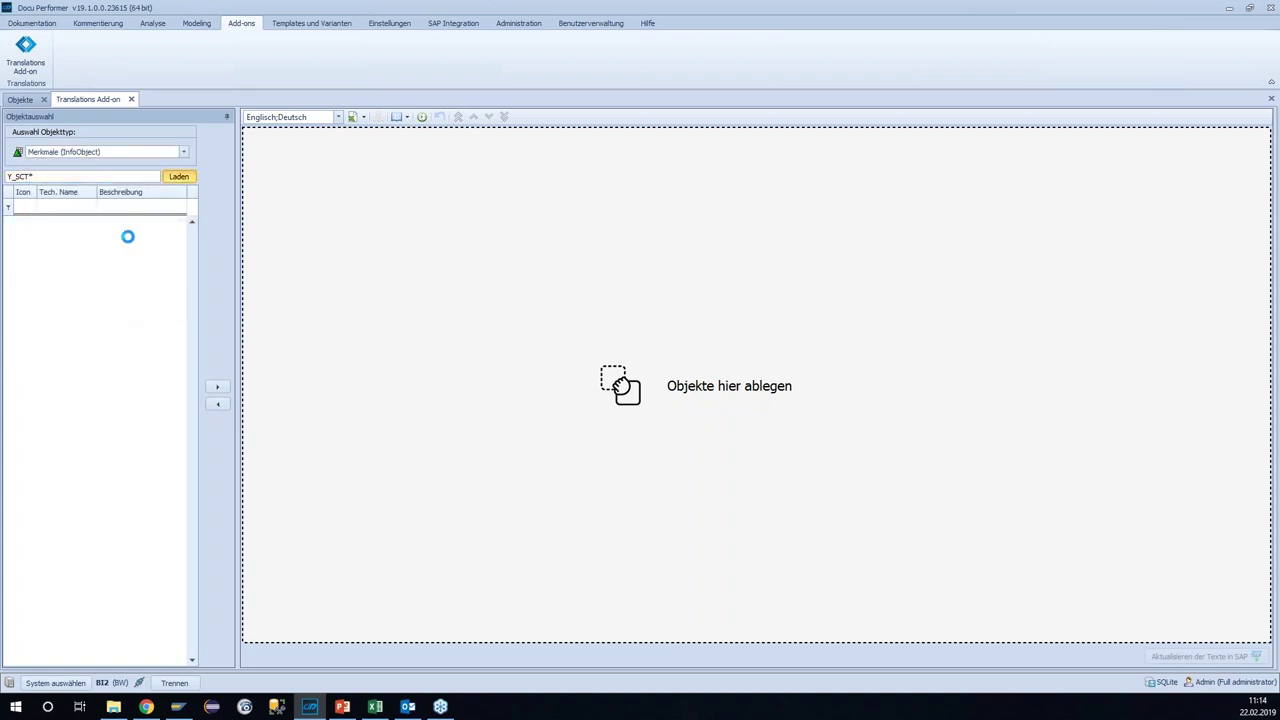
Step: Add the InfoObjects Y_SCT_C01 through Y_SCT_C04 to the translation work area
left_click(60, 222)
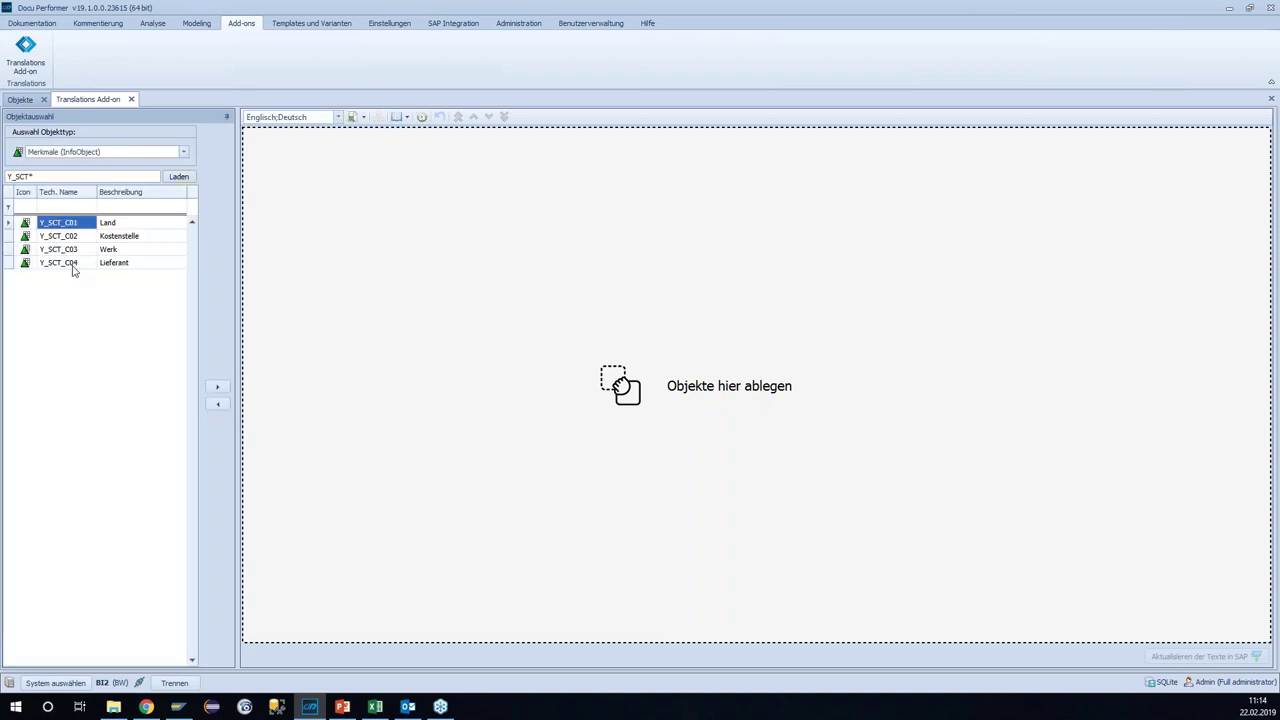
left_click(72, 262, "shift")
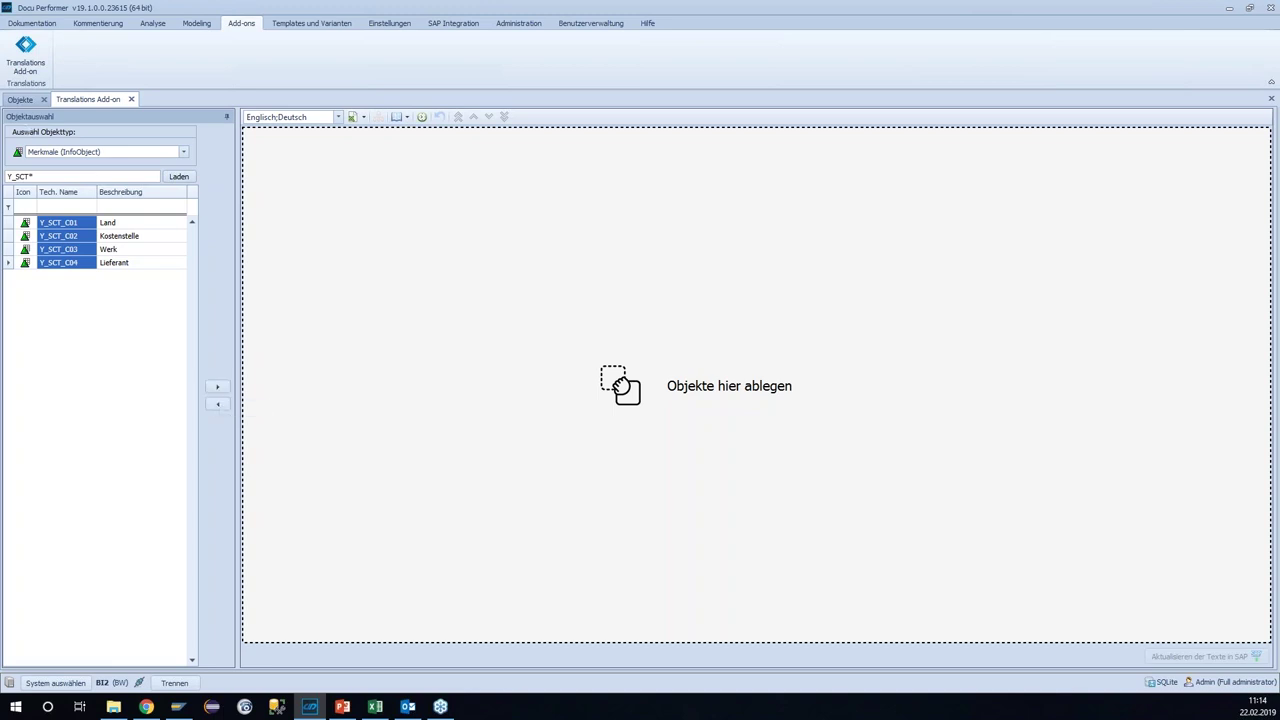
left_click(217, 388)
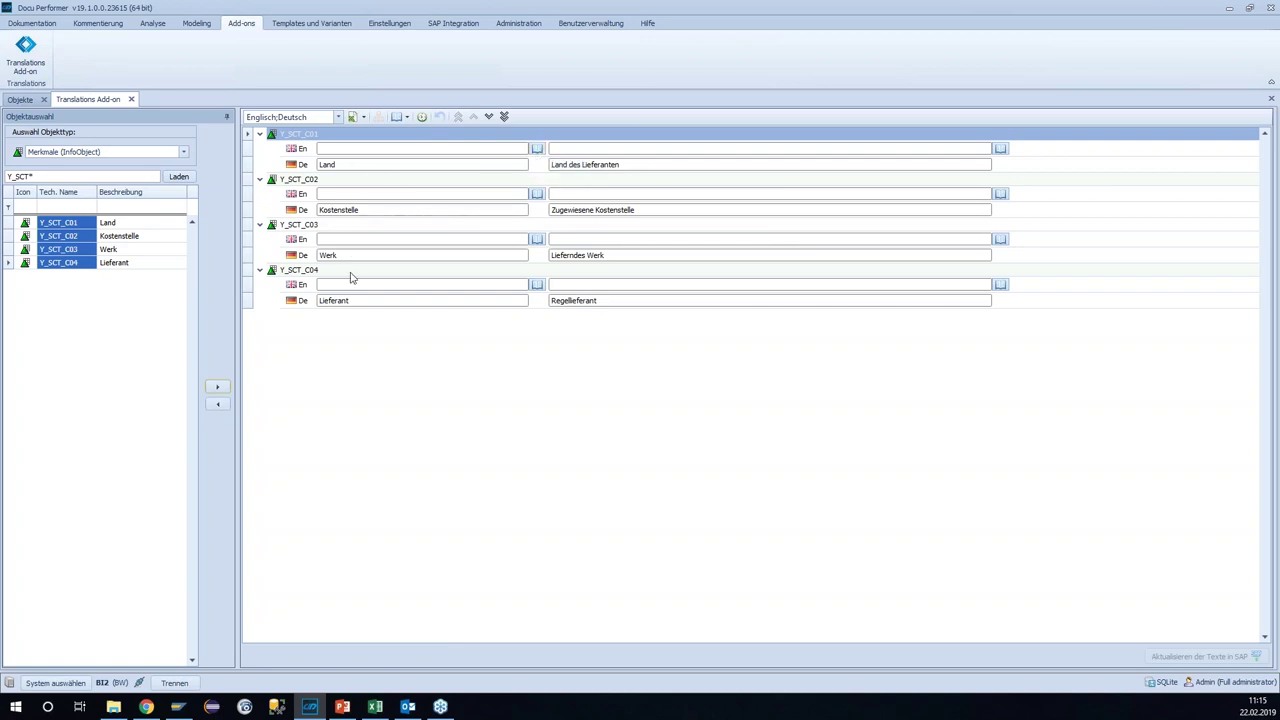
Step: Apply the dictionary suggestions Country to Y_SCT_C01 and Cost Center to Y_SCT_C02 in English, and accept all suggestions for the other English texts
left_click(537, 149)
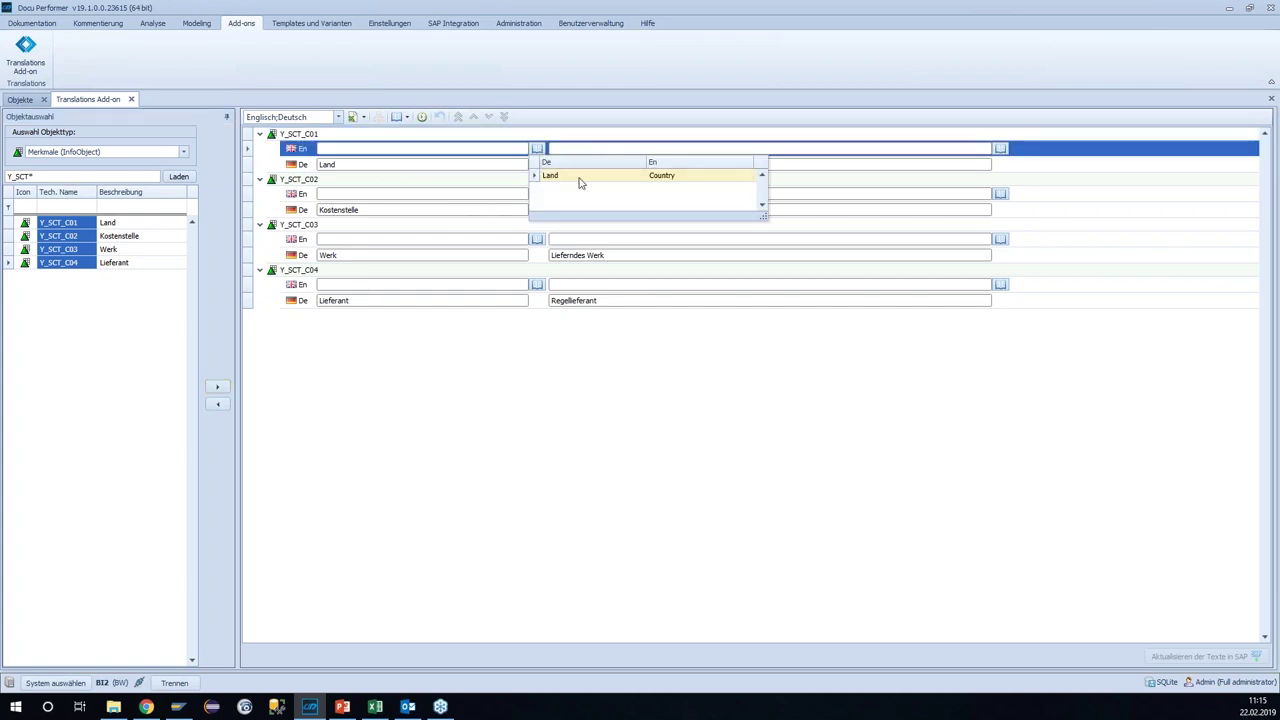
left_click(662, 176)
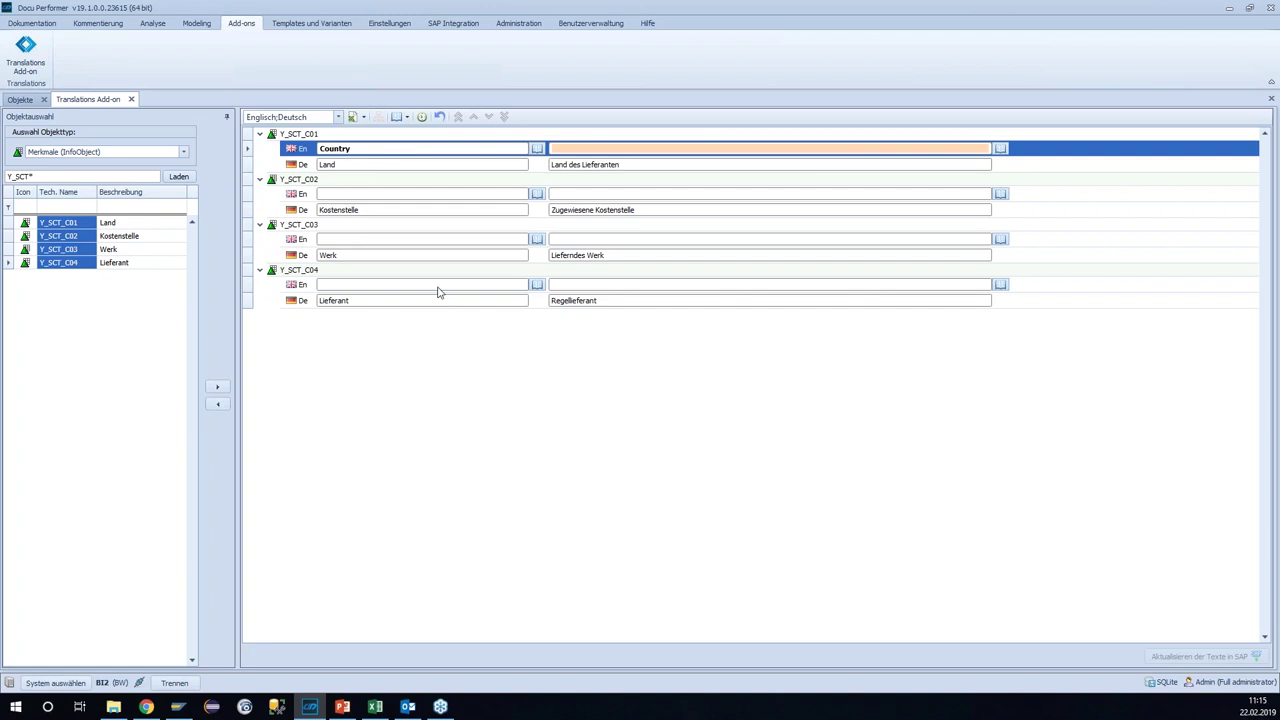
left_click(539, 195)
left_click(638, 223)
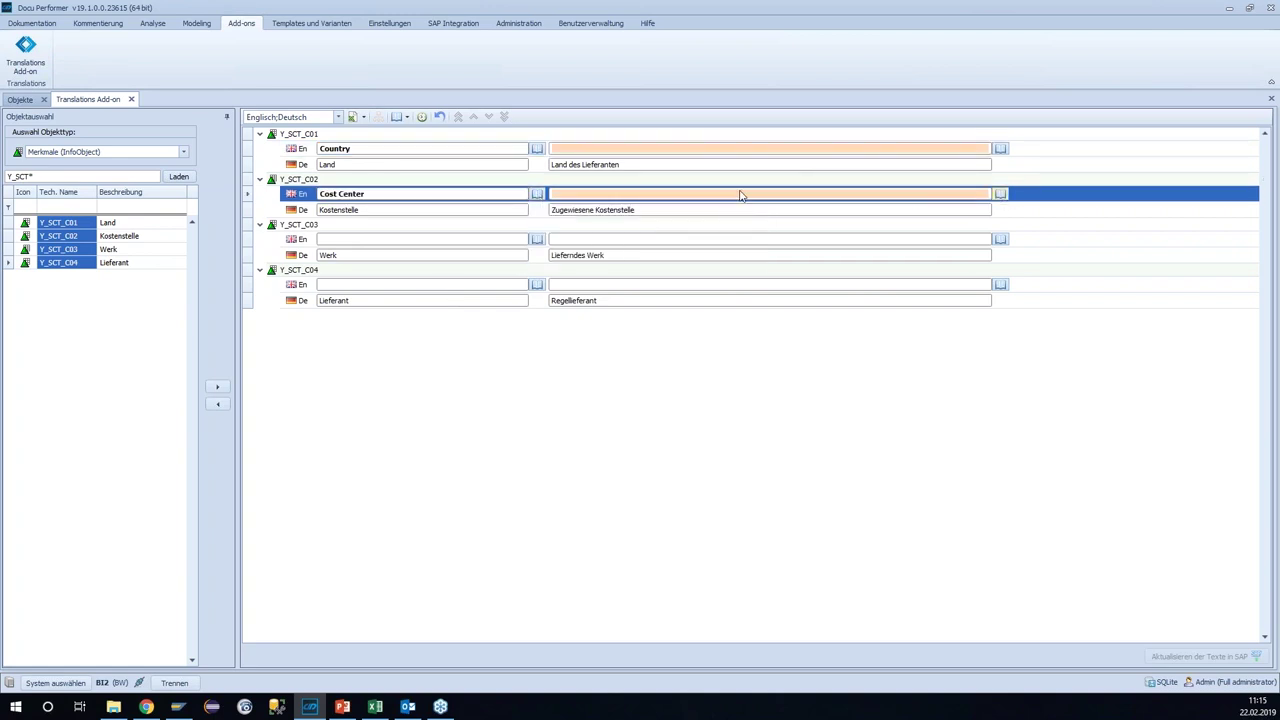
left_click(408, 118)
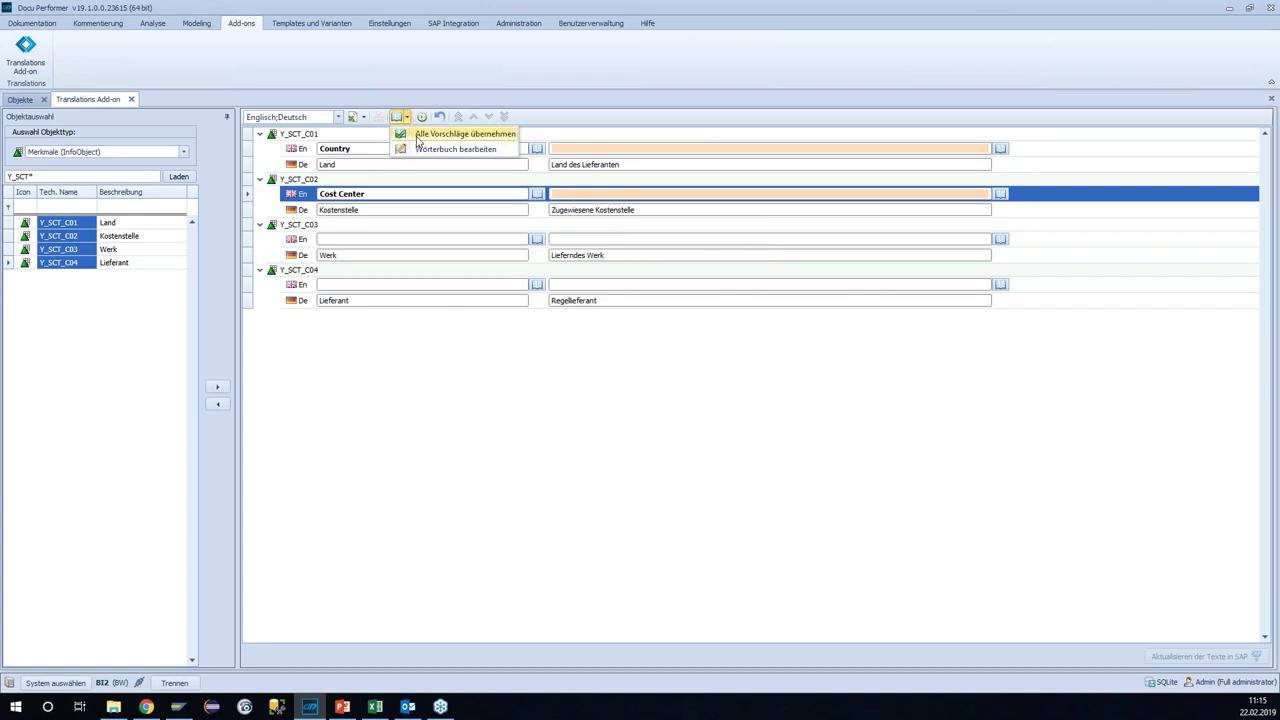
left_click(418, 136)
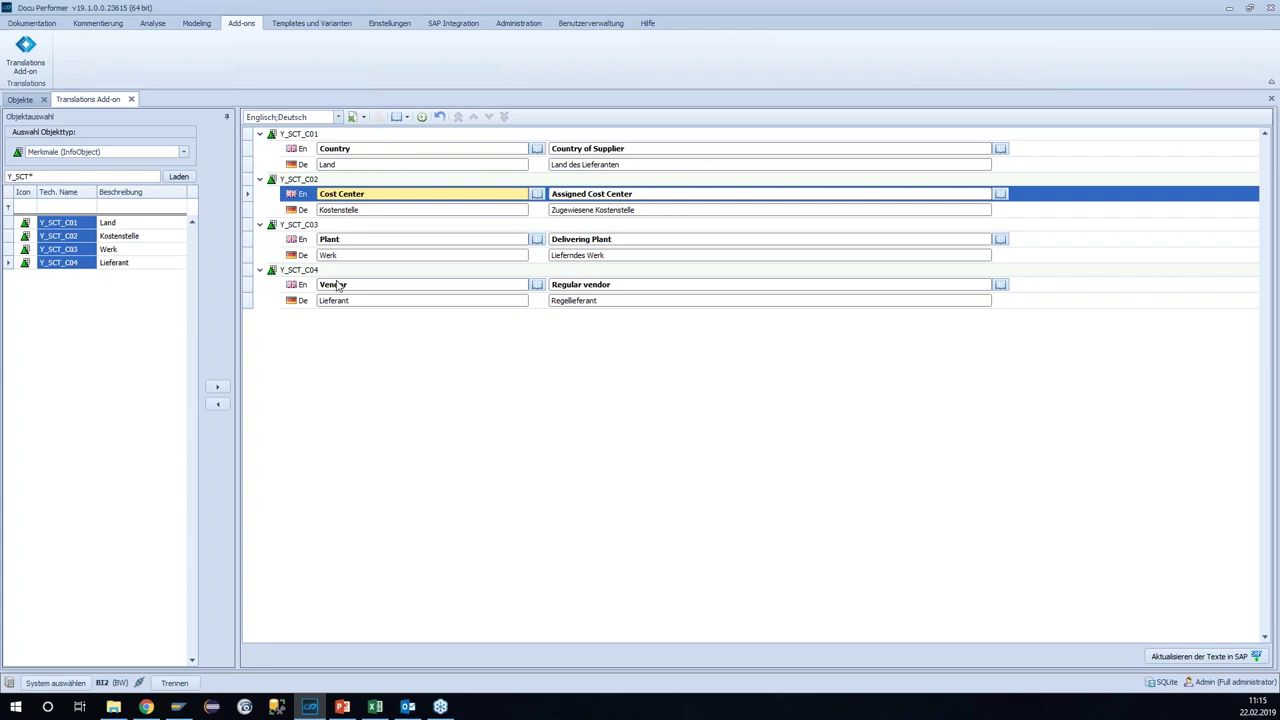
Step: Open the custom dictionary and inspect the Land des Lieferanten entry without changing it
left_click(397, 118)
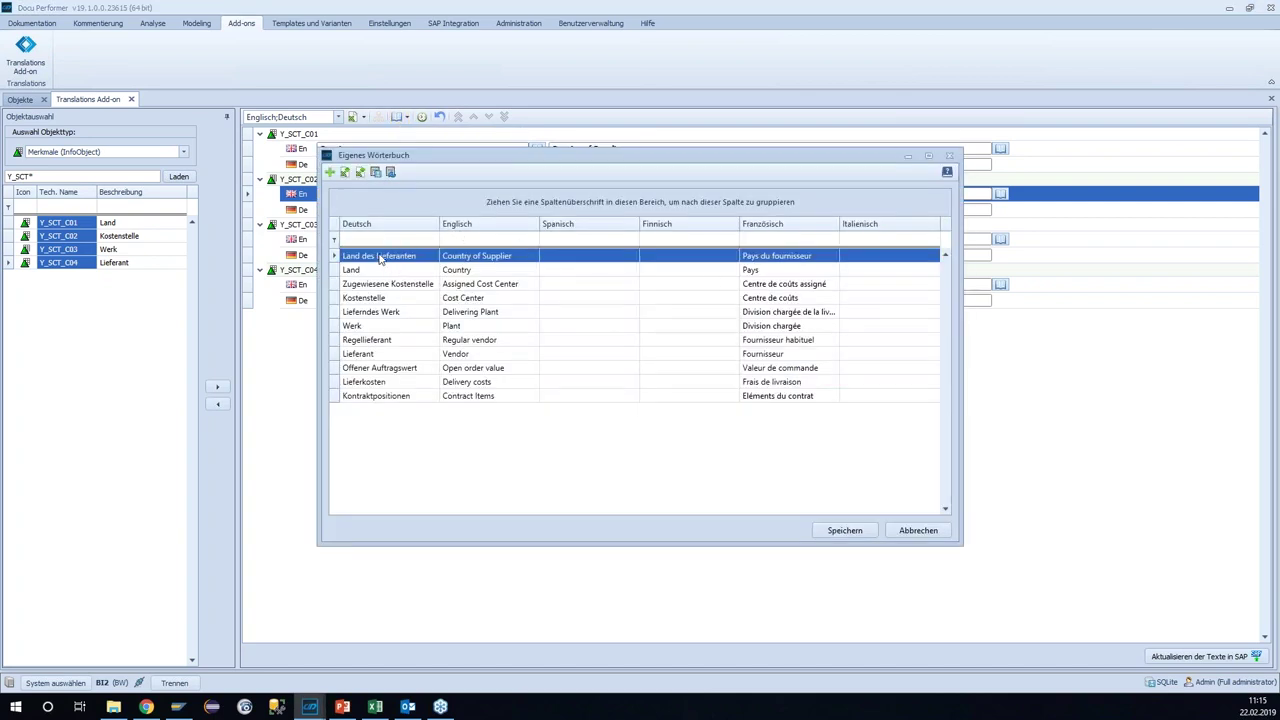
left_click(380, 258)
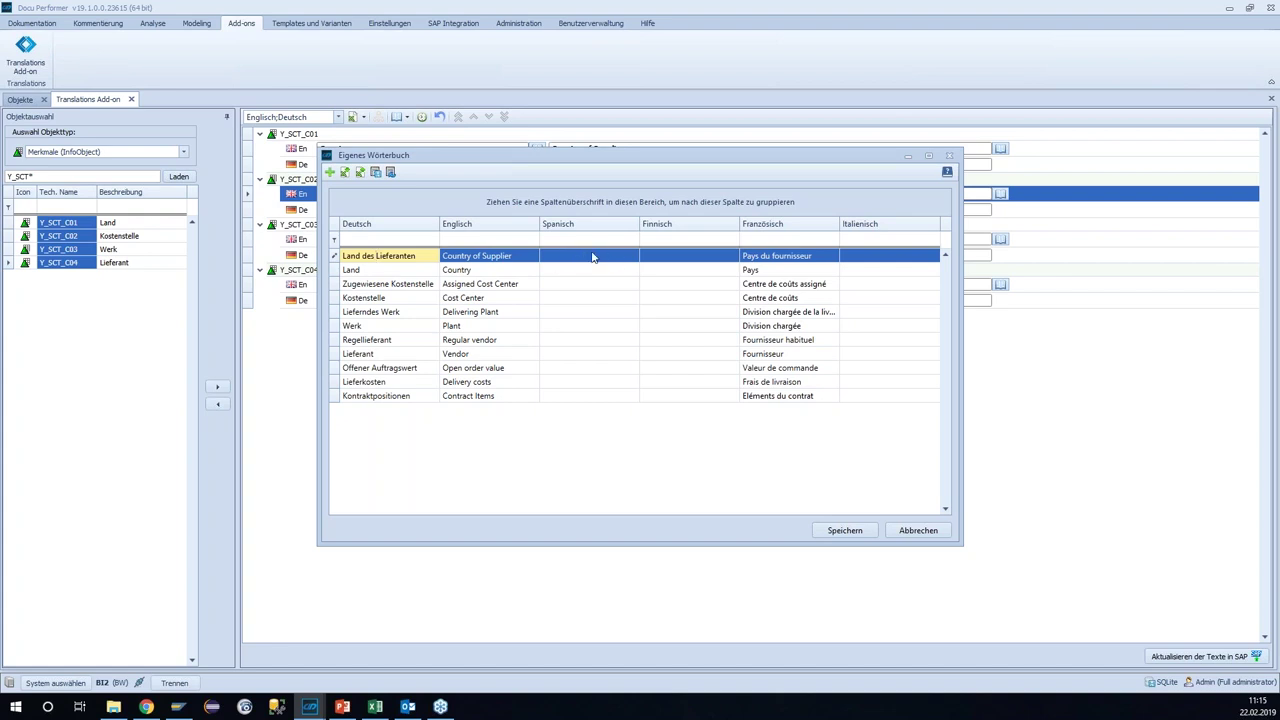
left_click(480, 437)
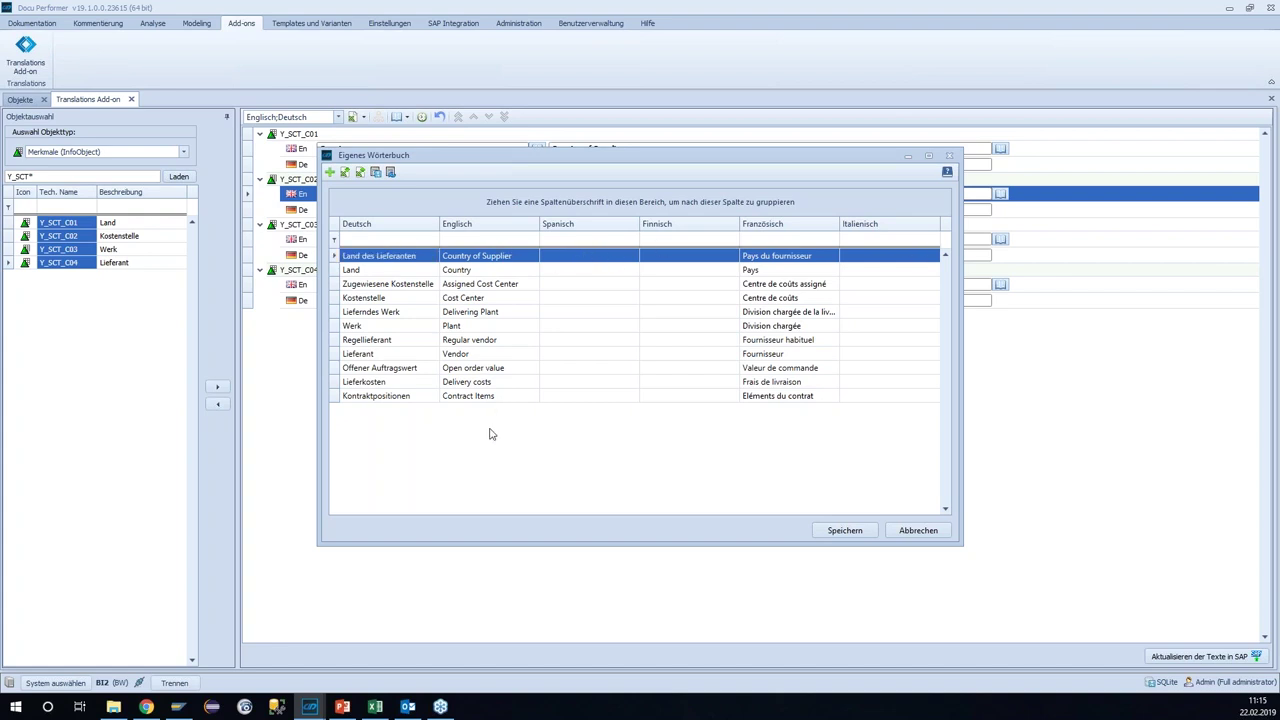
Step: Export the custom dictionary to Excel, check the empty Es and Fi columns in the workbook, and return to the dictionary
left_click(346, 176)
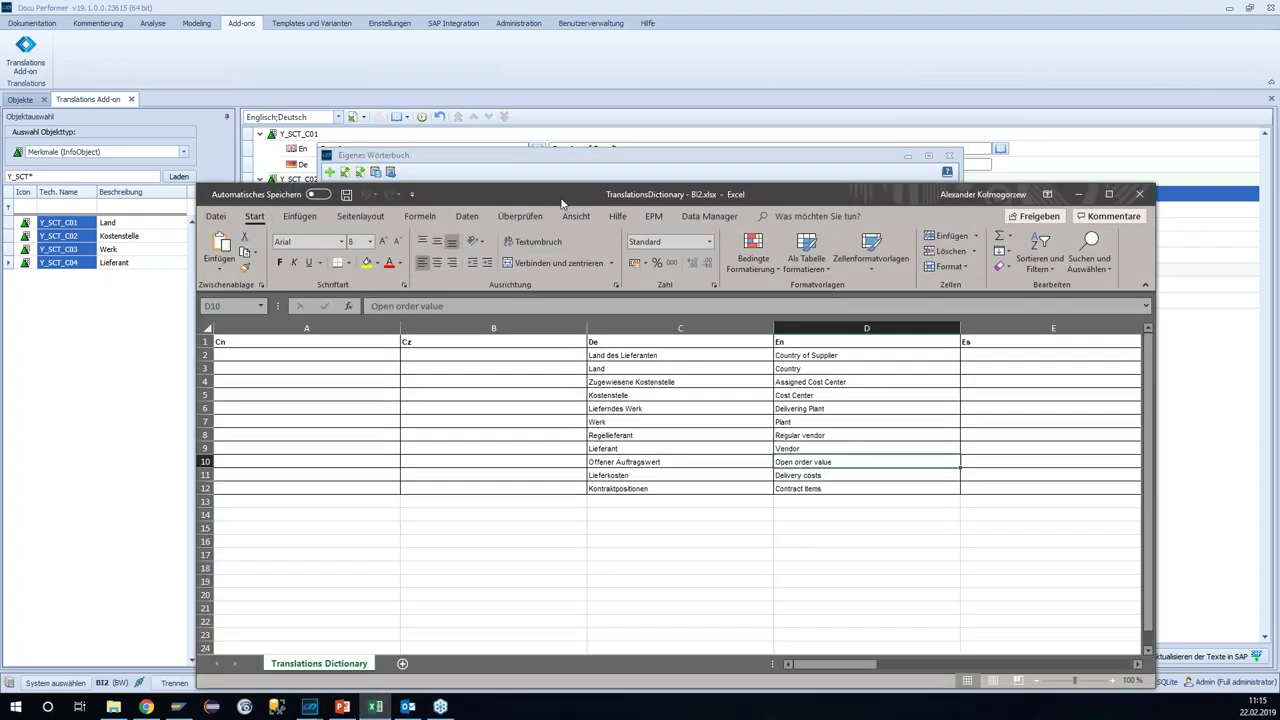
double_click(561, 196)
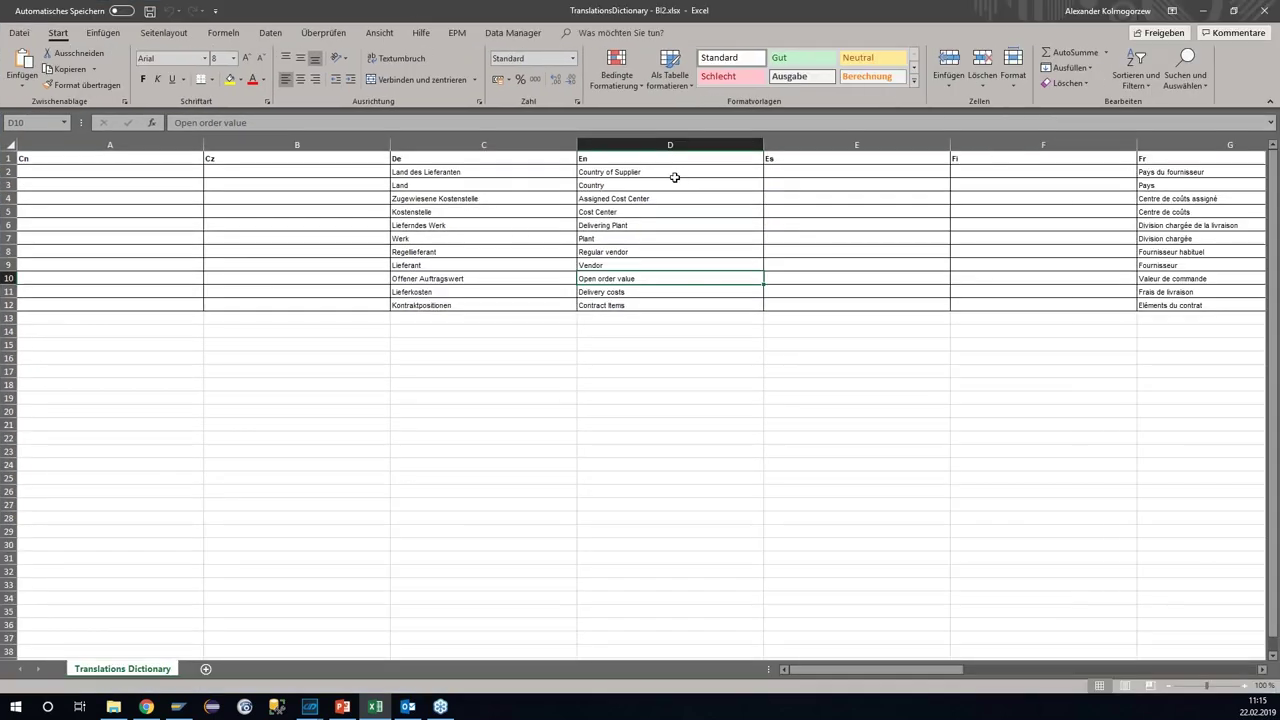
left_click(808, 171)
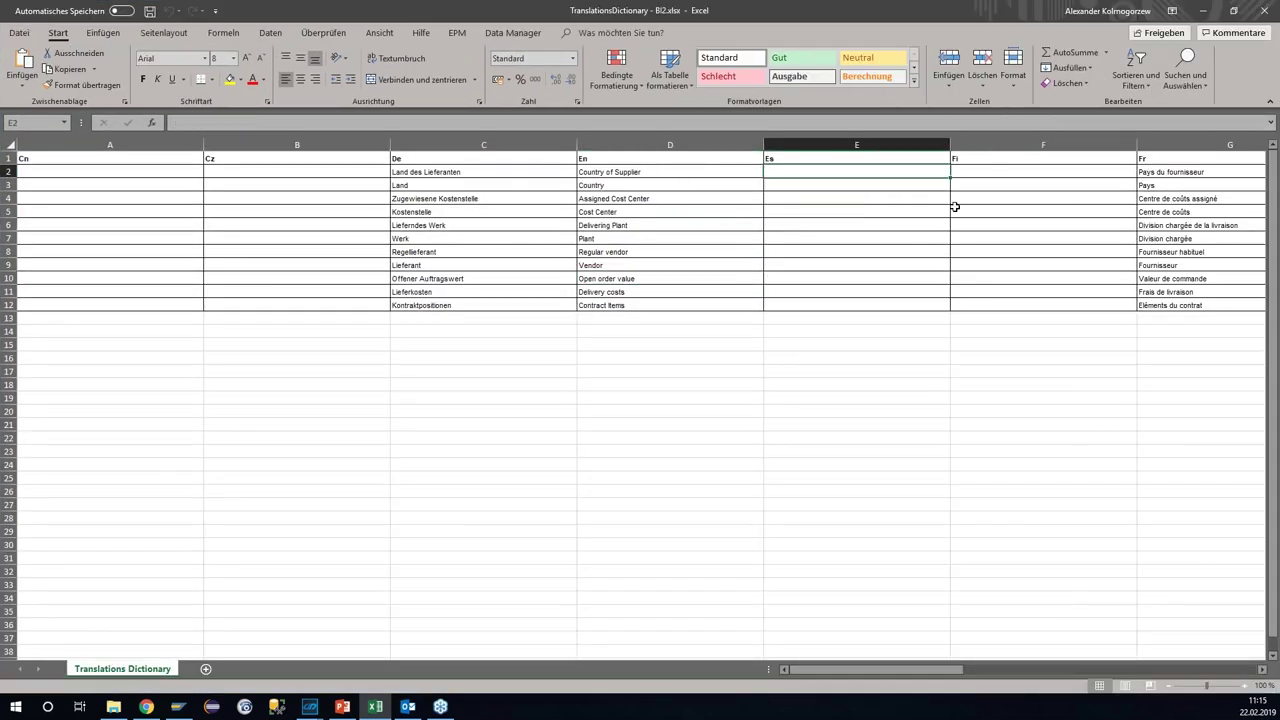
left_click(966, 173)
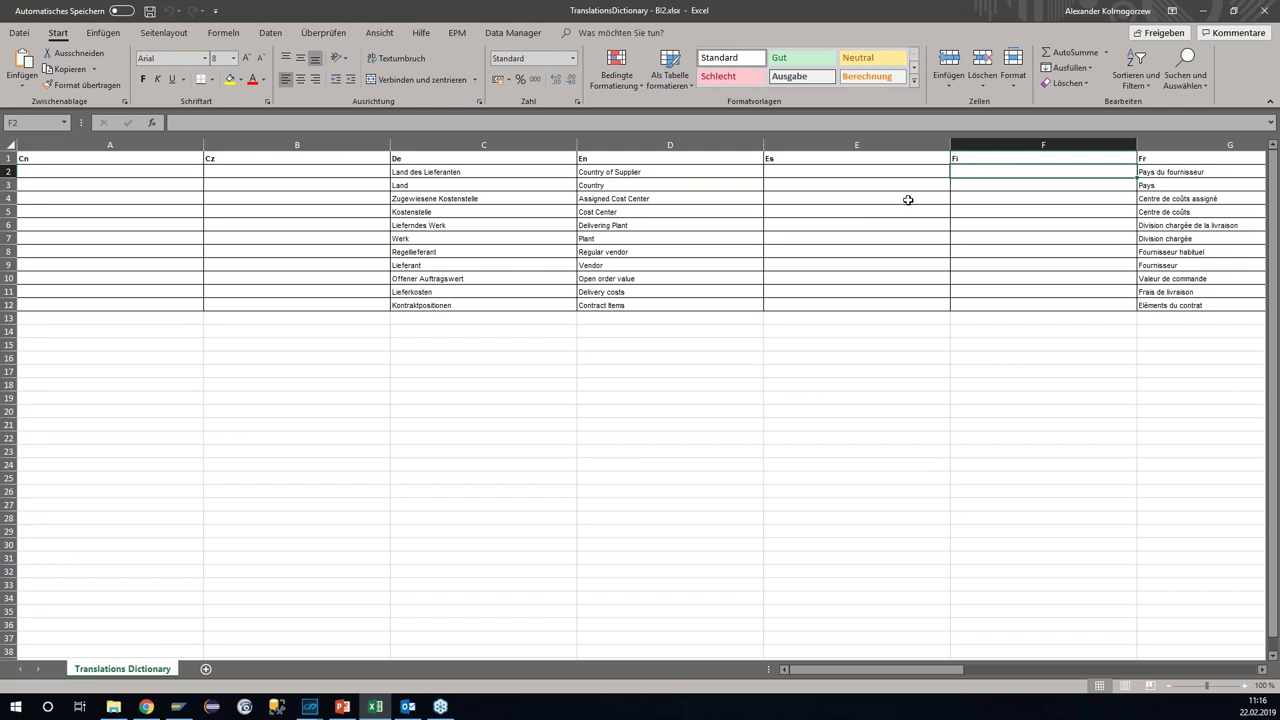
left_click(1203, 10)
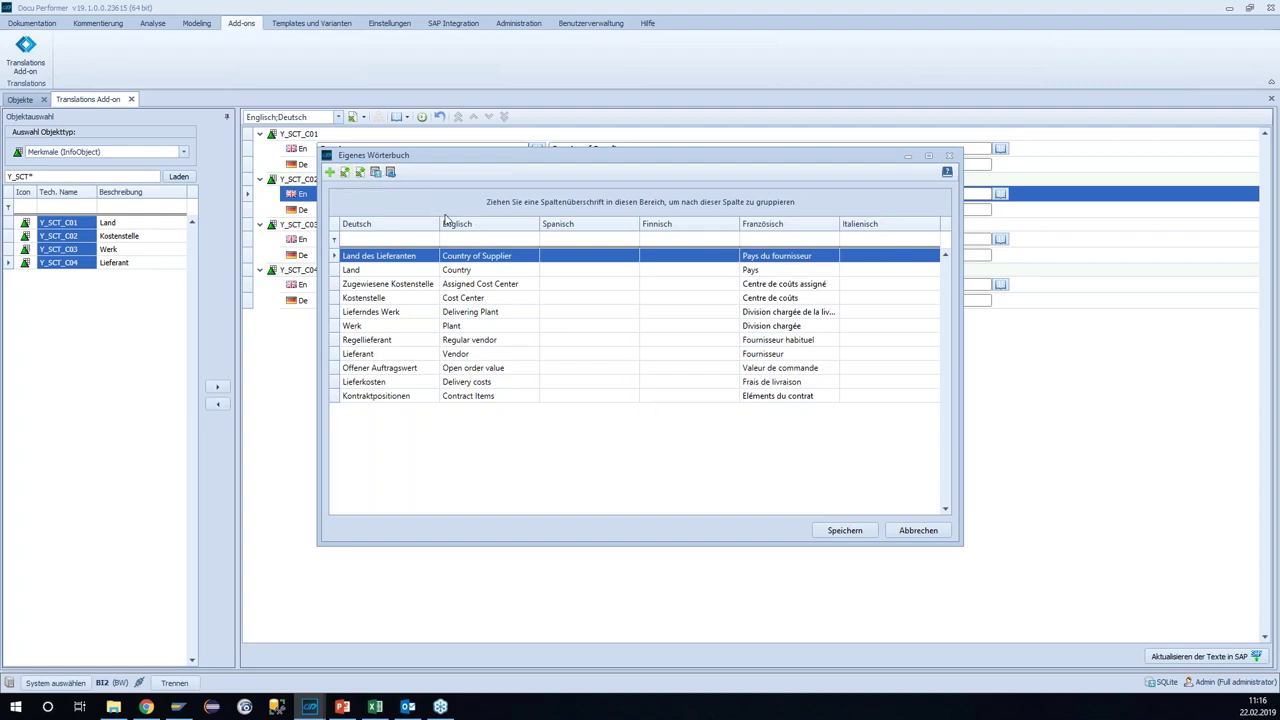
Step: Display the Chinesisch column in the custom dictionary through the column editor, and close the dictionary without saving
right_click(492, 224)
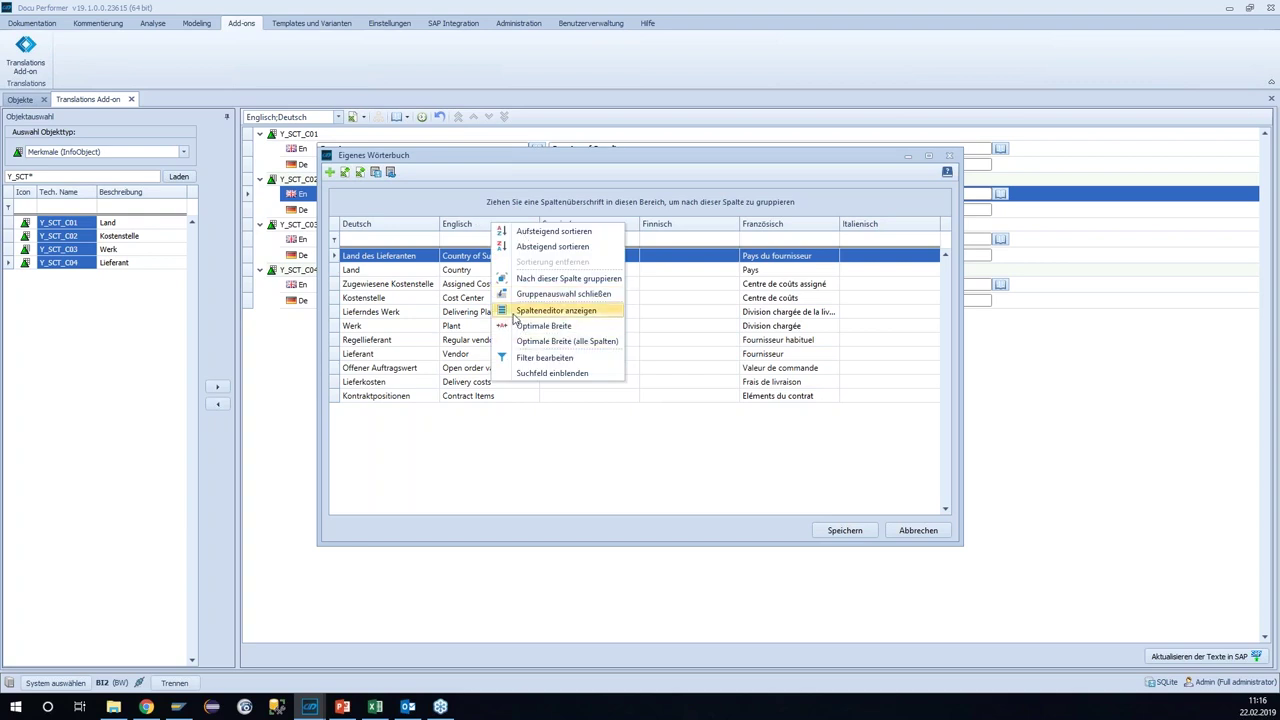
left_click(555, 325)
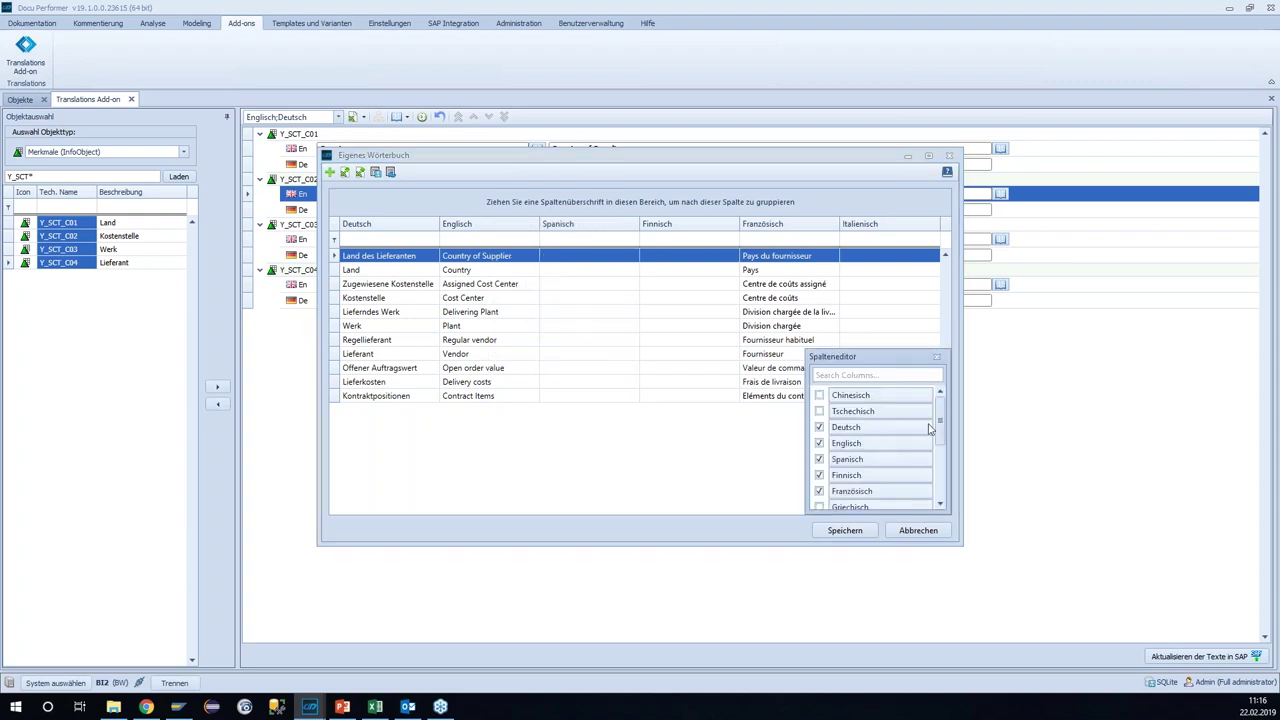
scroll(943, 440, "down", 1)
scroll(943, 440, "down", 1)
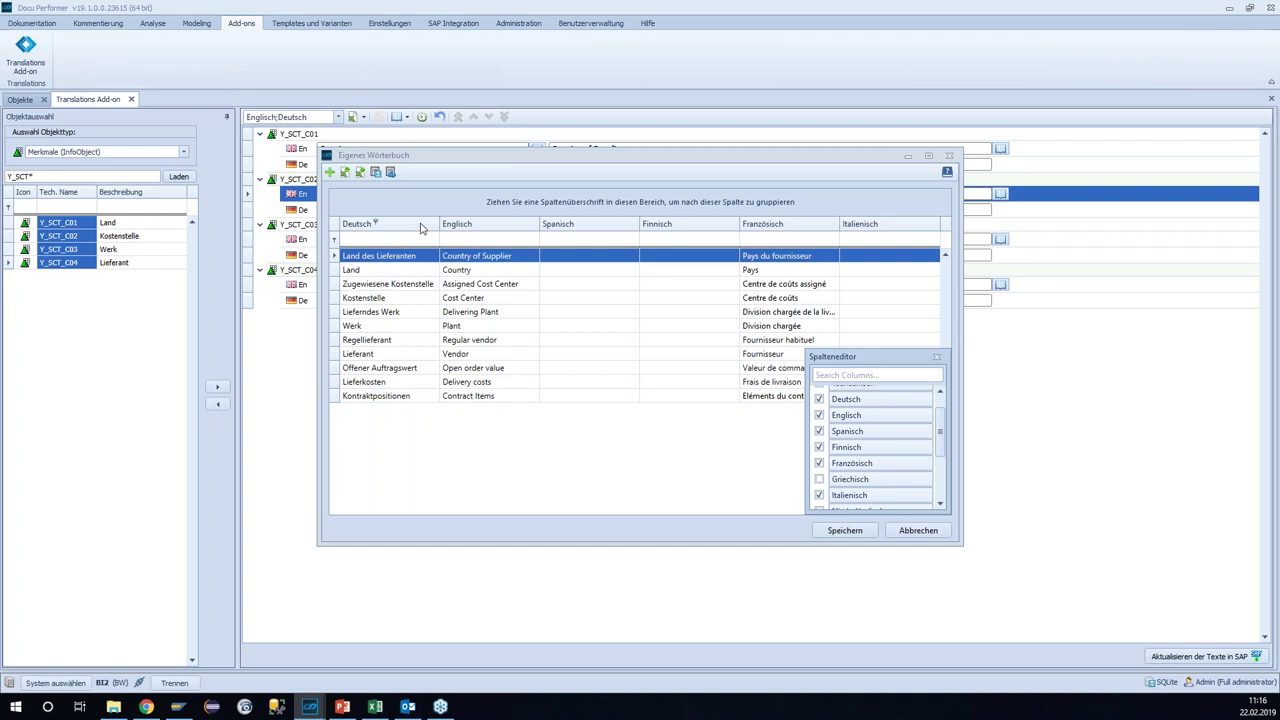
right_click(421, 228)
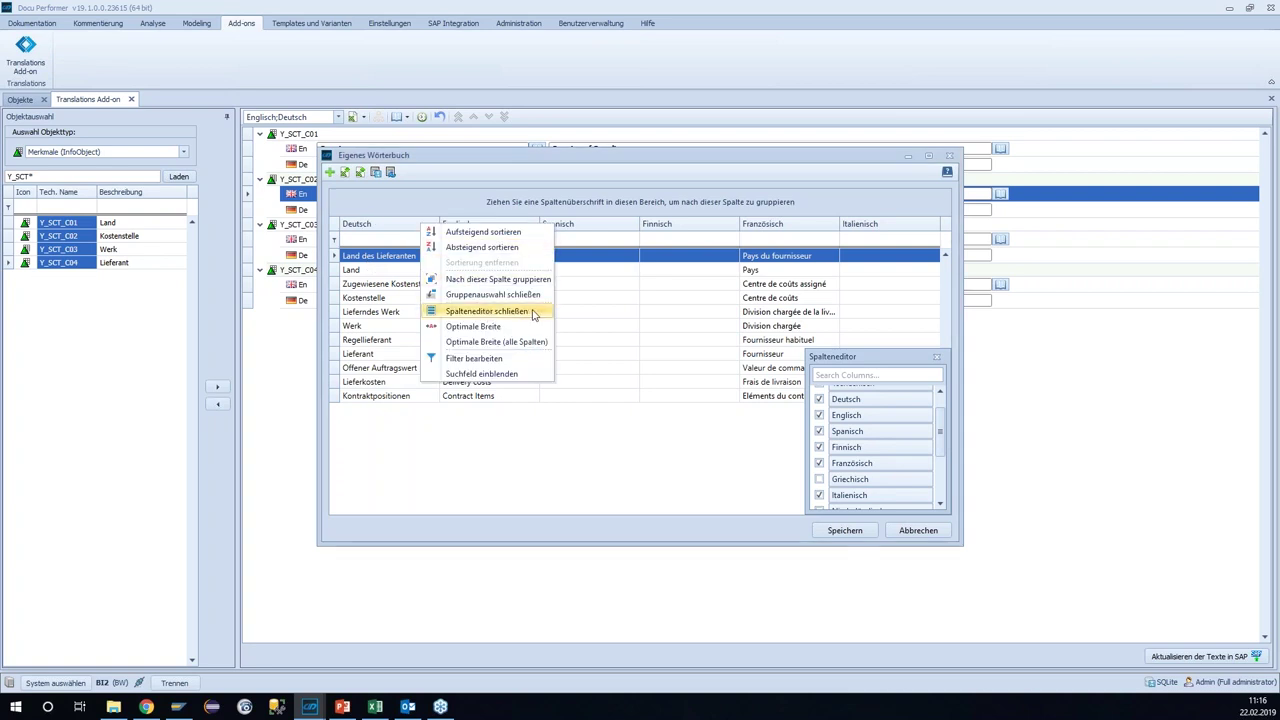
left_click(851, 361)
scroll(872, 450, "down", 3)
scroll(880, 483, "up", 5)
scroll(845, 405, "down", 5)
scroll(840, 405, "up", 5)
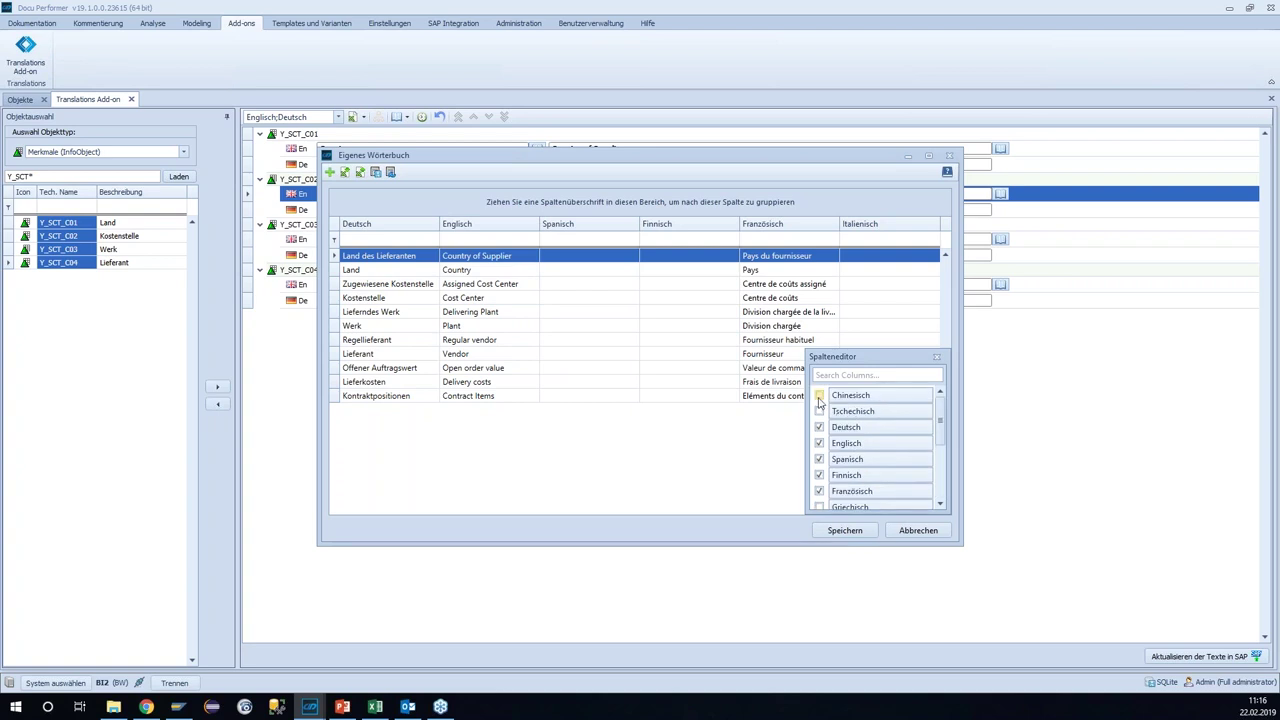
left_click(819, 397)
left_click(936, 356)
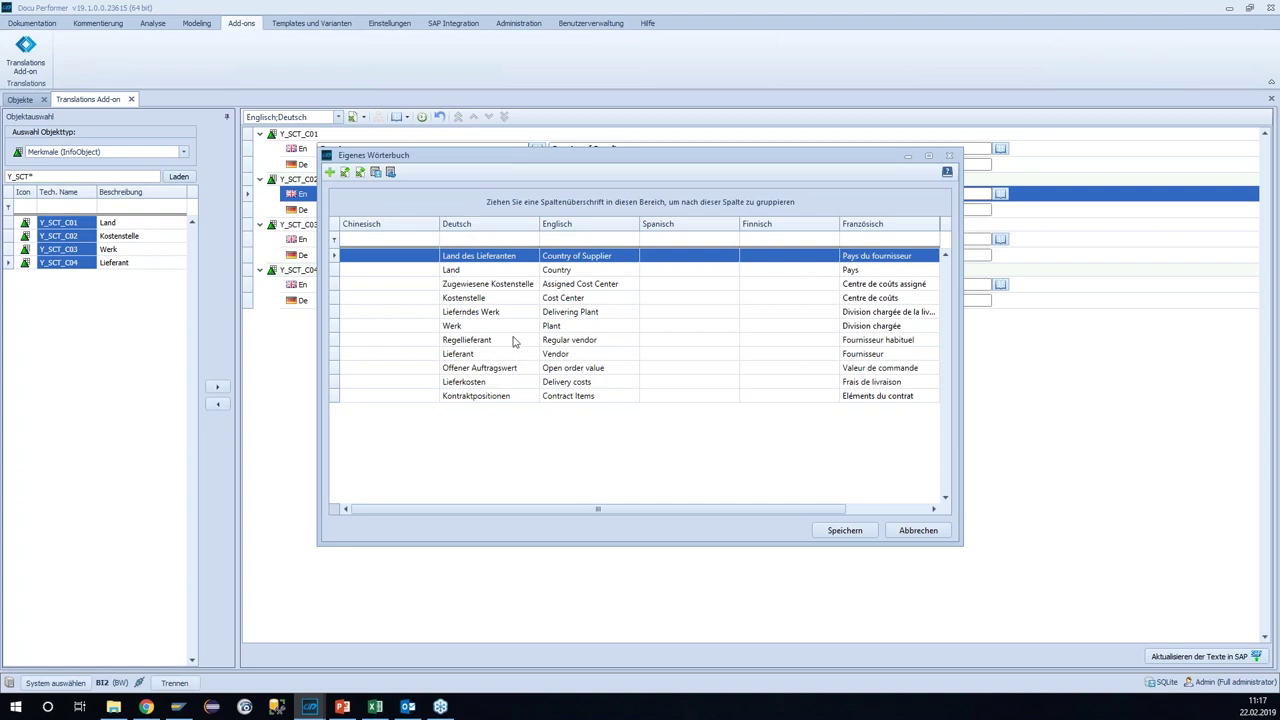
left_click(912, 531)
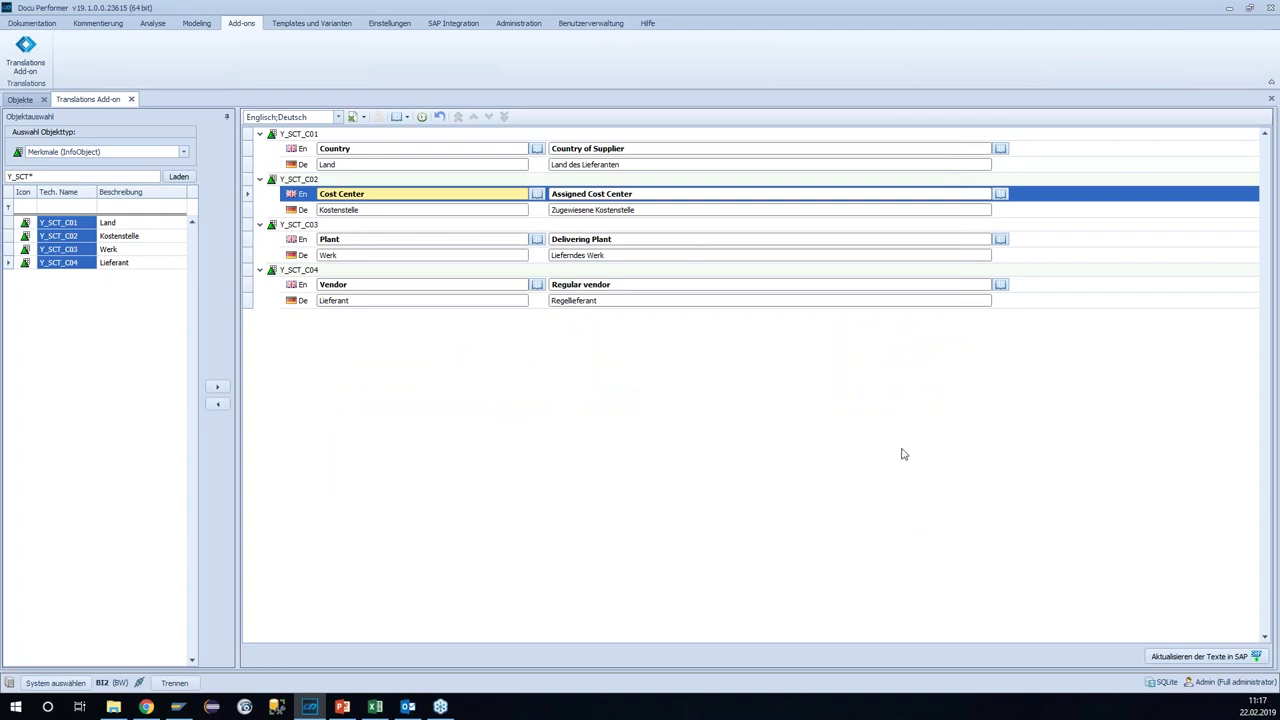
Step: Switch to the SAP Data Warehousing Workbench and search for Y_SCT_C01, limiting the search to InfoObject
left_click(177, 707)
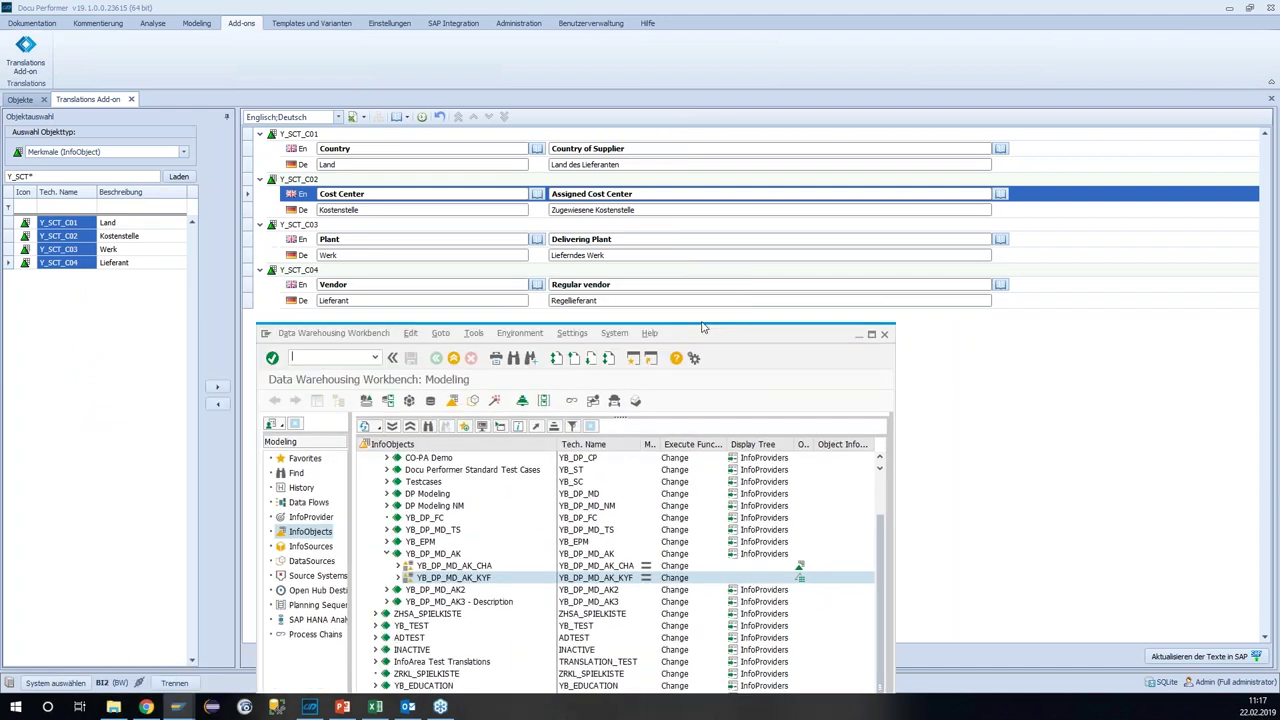
left_click(555, 425)
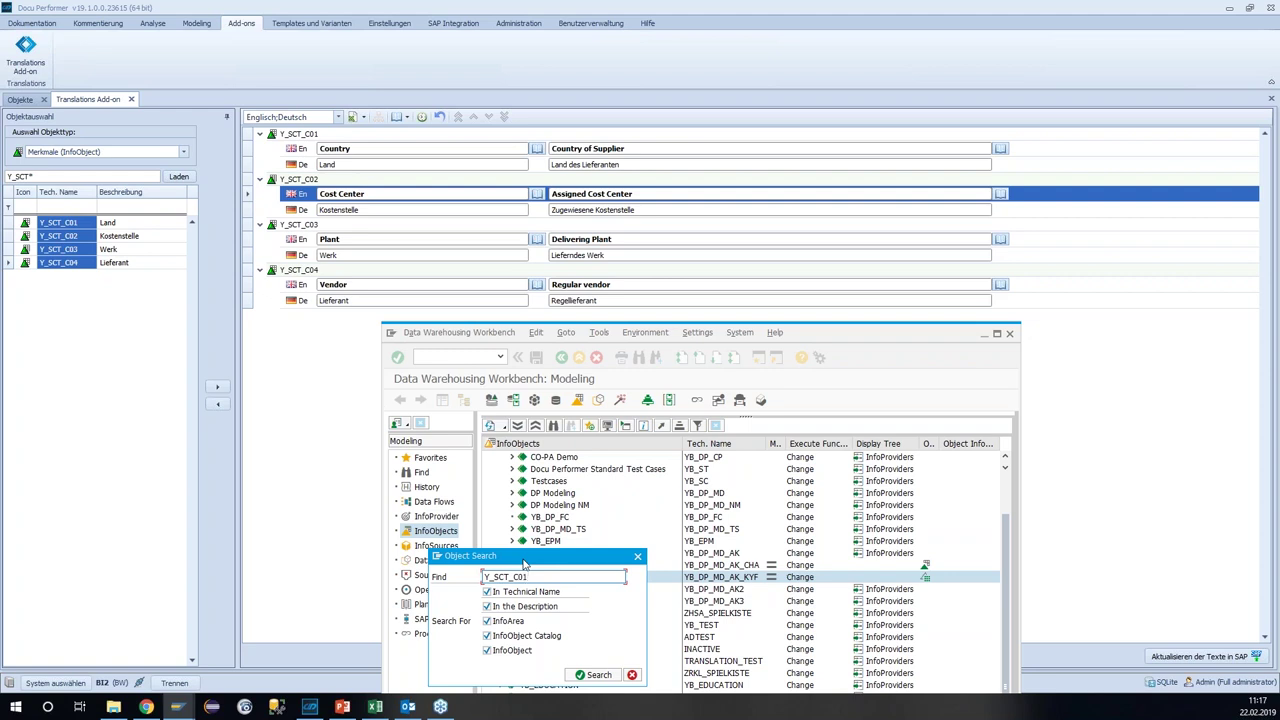
left_click(487, 621)
left_click(487, 636)
left_click(598, 674)
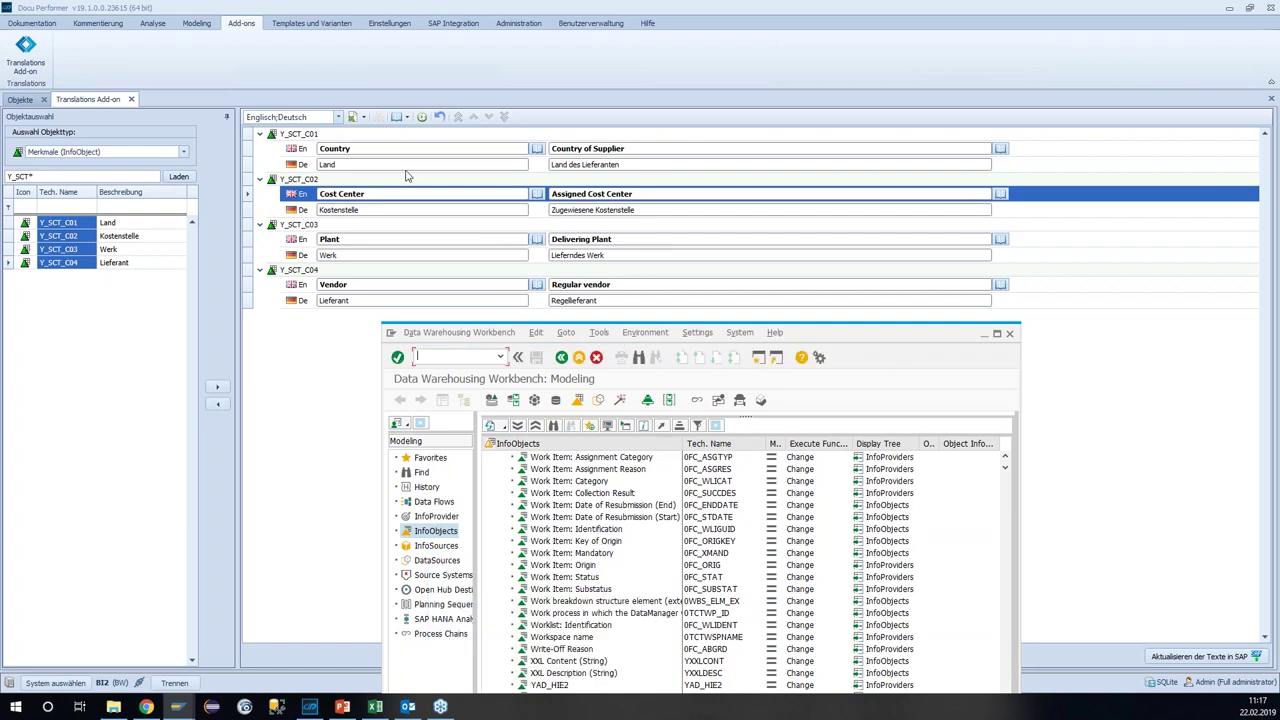
Step: Look at Y_SCT_C01 to Y_SCT_C04 in the workbench's InfoObjects list, exit to SAP Easy Access and minimize SAP
left_click_drag(738, 331, 803, 74)
scroll(588, 648, "down", 1)
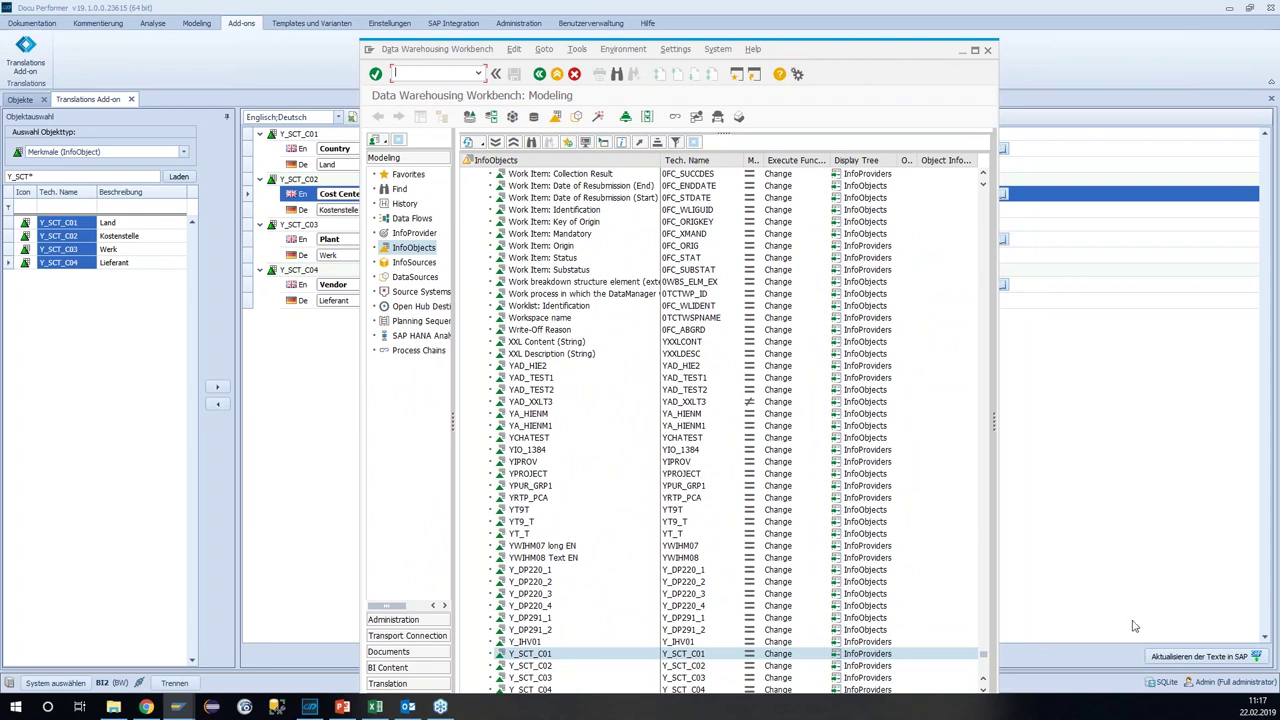
left_click_drag(813, 51, 882, 338)
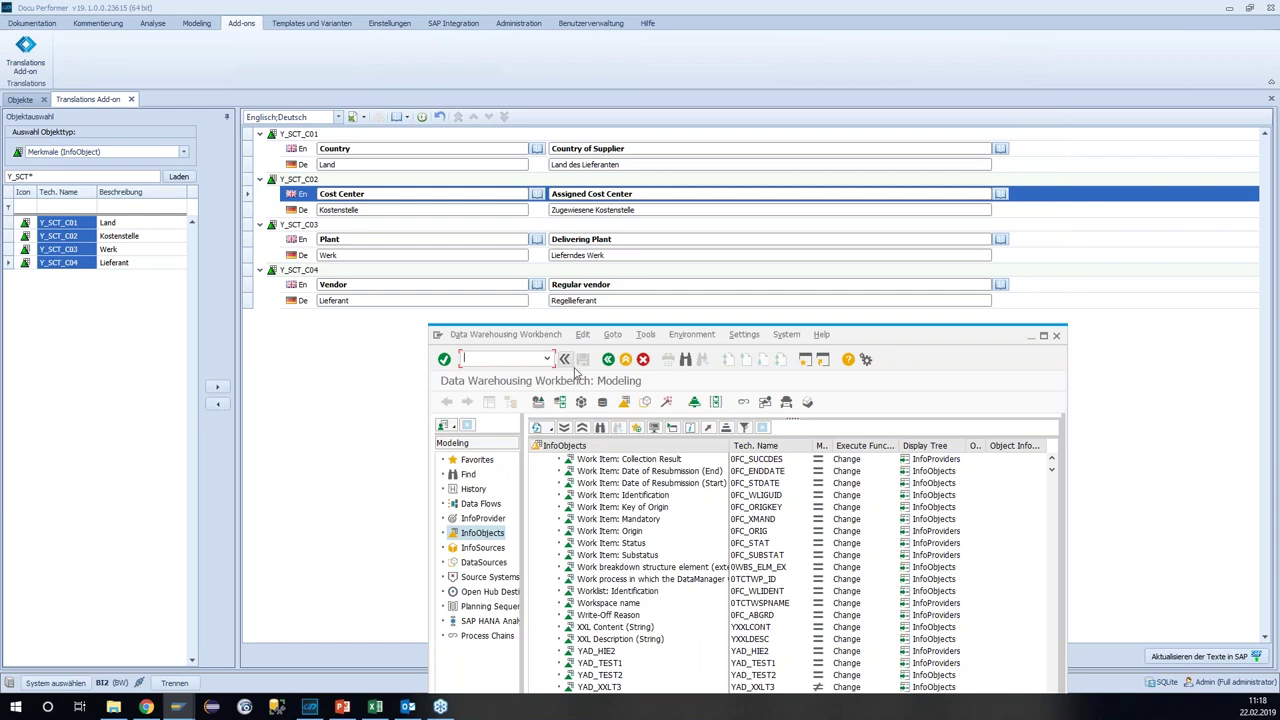
left_click(608, 359)
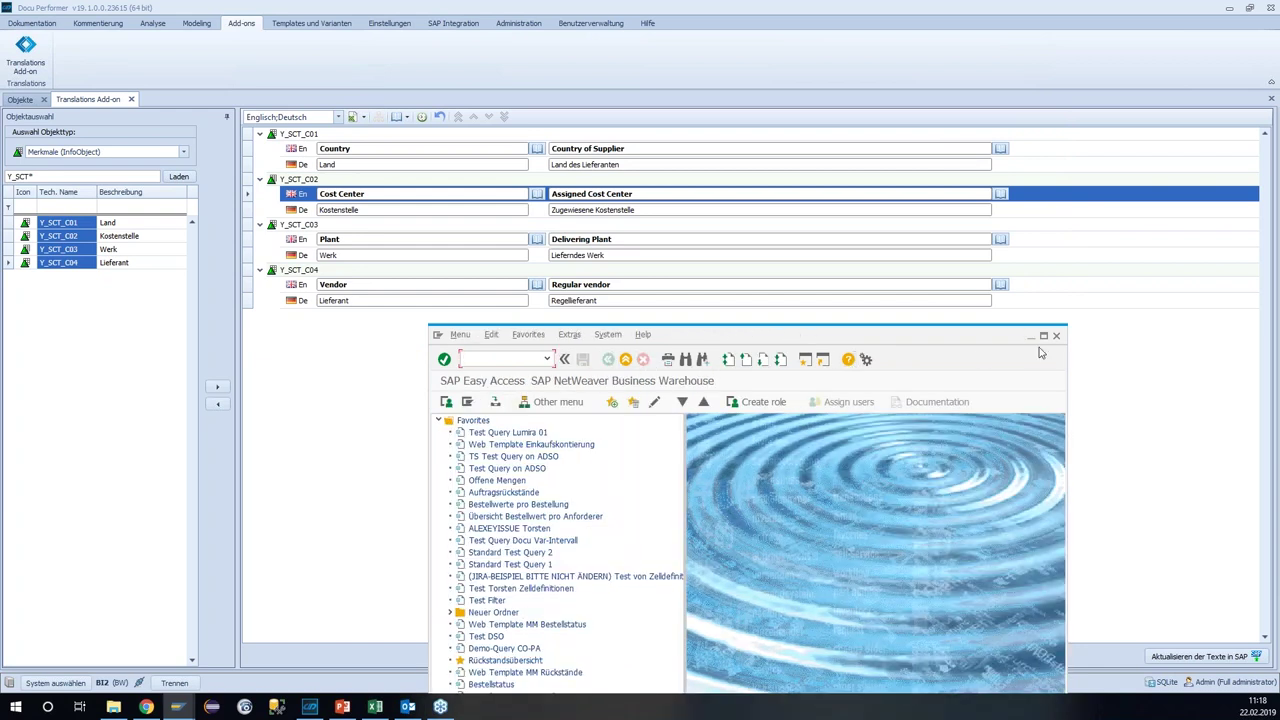
left_click(1030, 336)
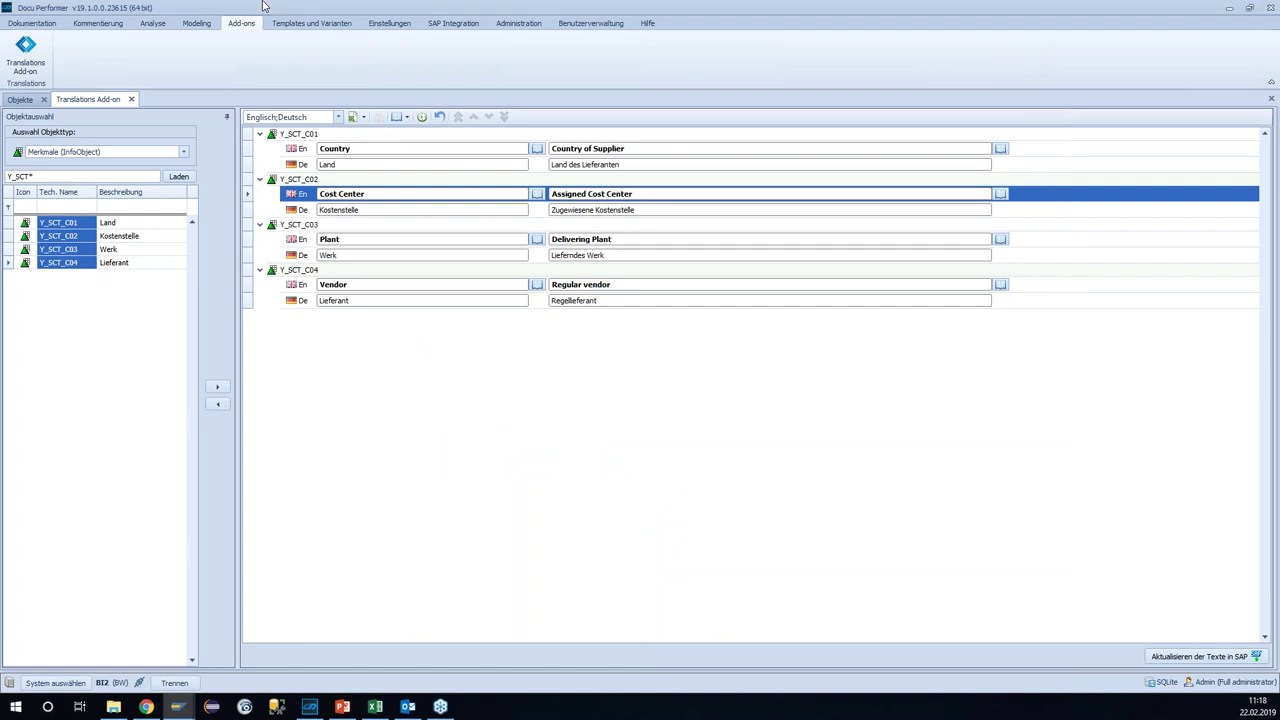
Step: Update the translated texts in SAP and add the objects to transport task BI2K900569
left_click(1168, 658)
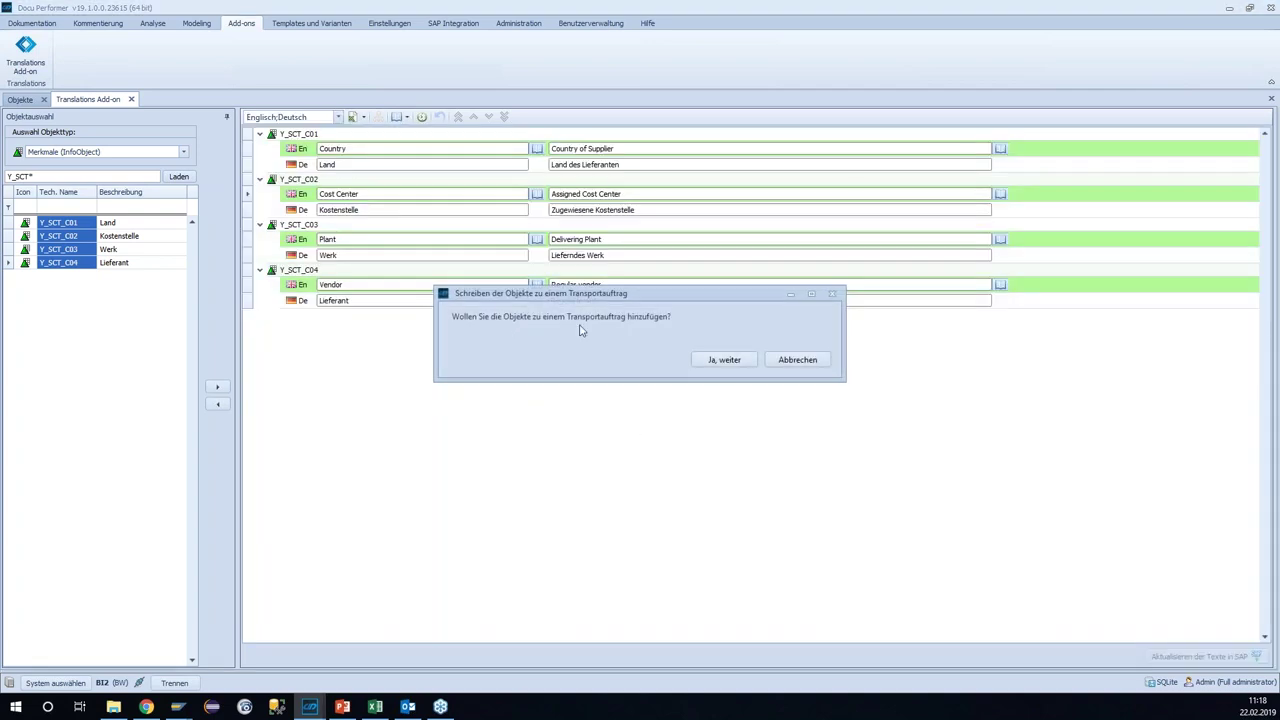
left_click(723, 361)
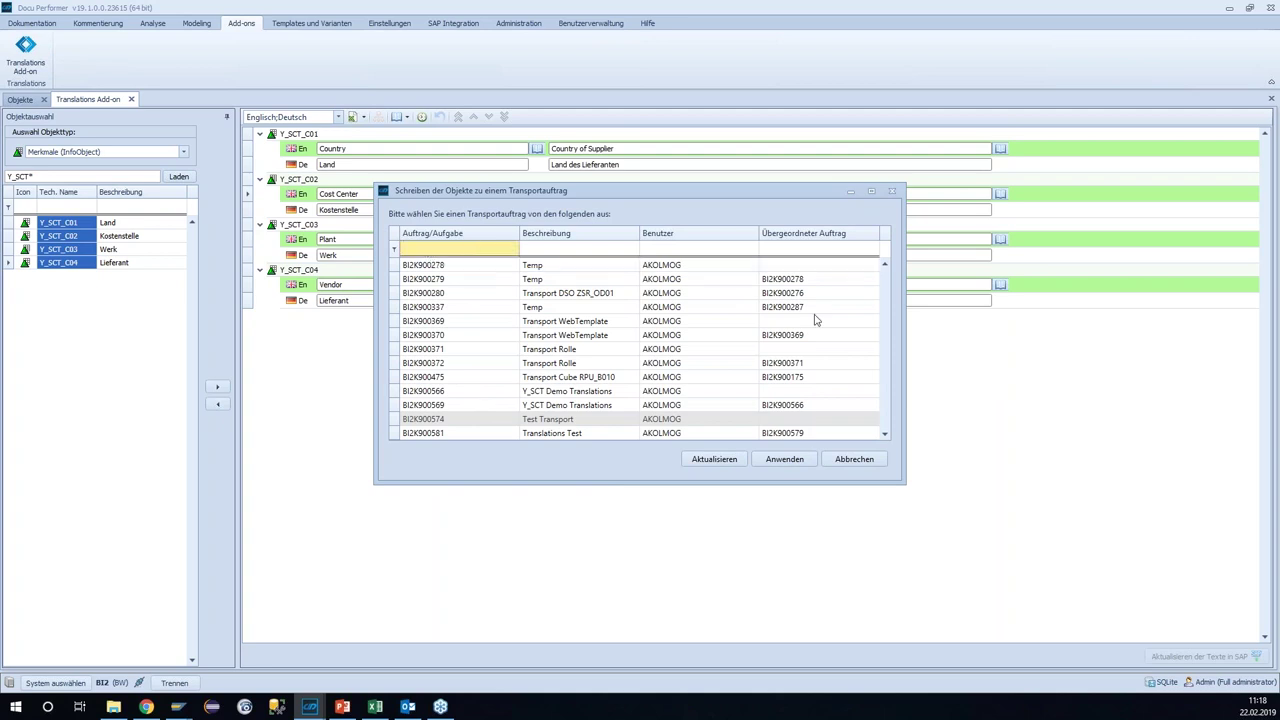
type("BI2K900")
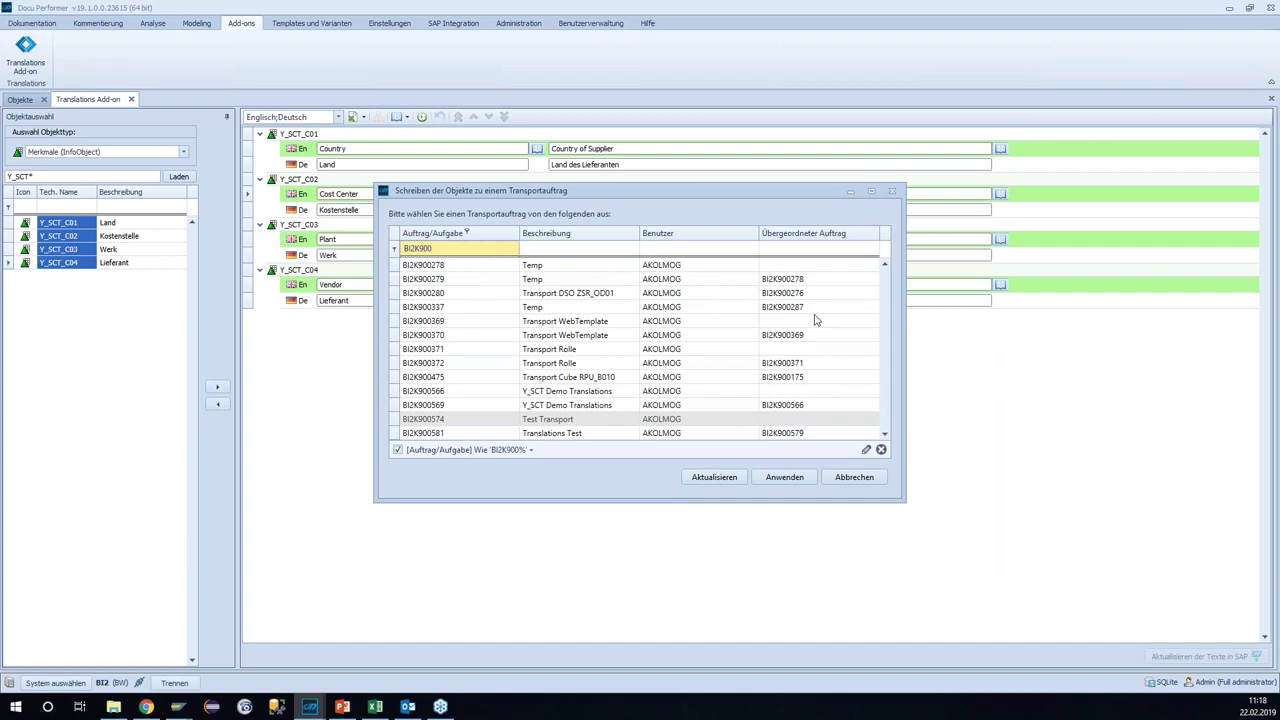
type("569")
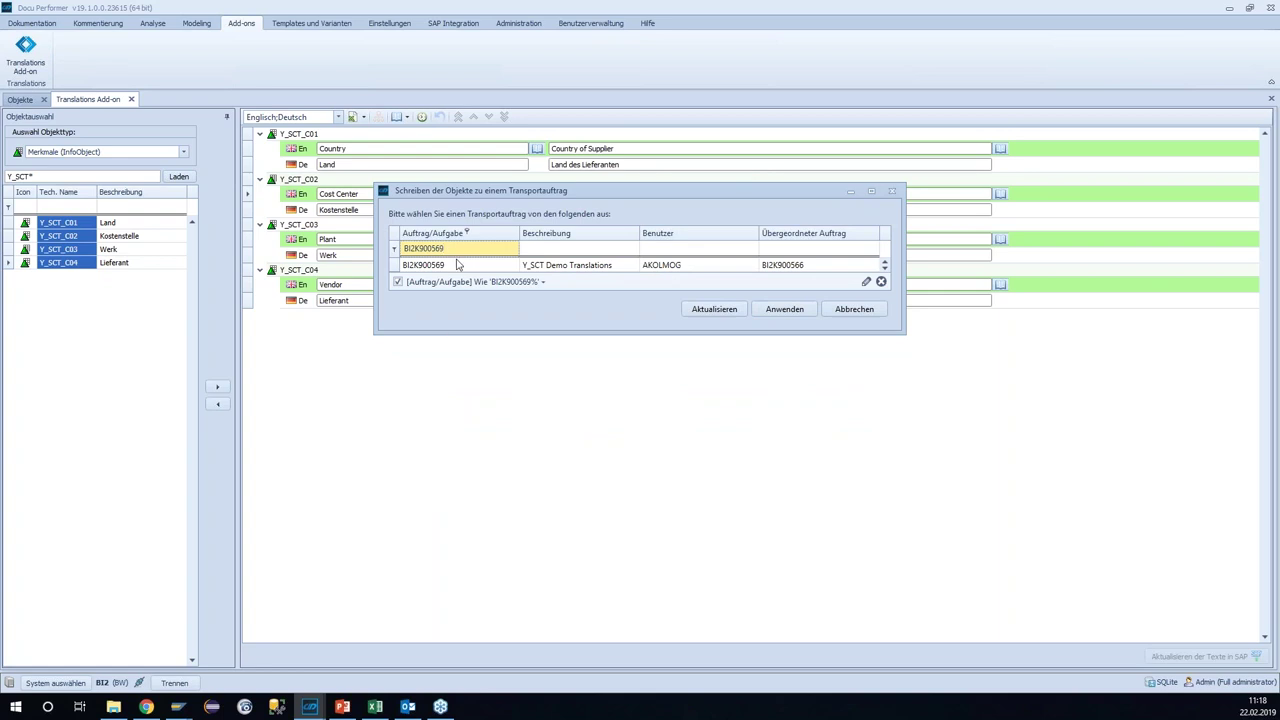
left_click(458, 264)
left_click(785, 310)
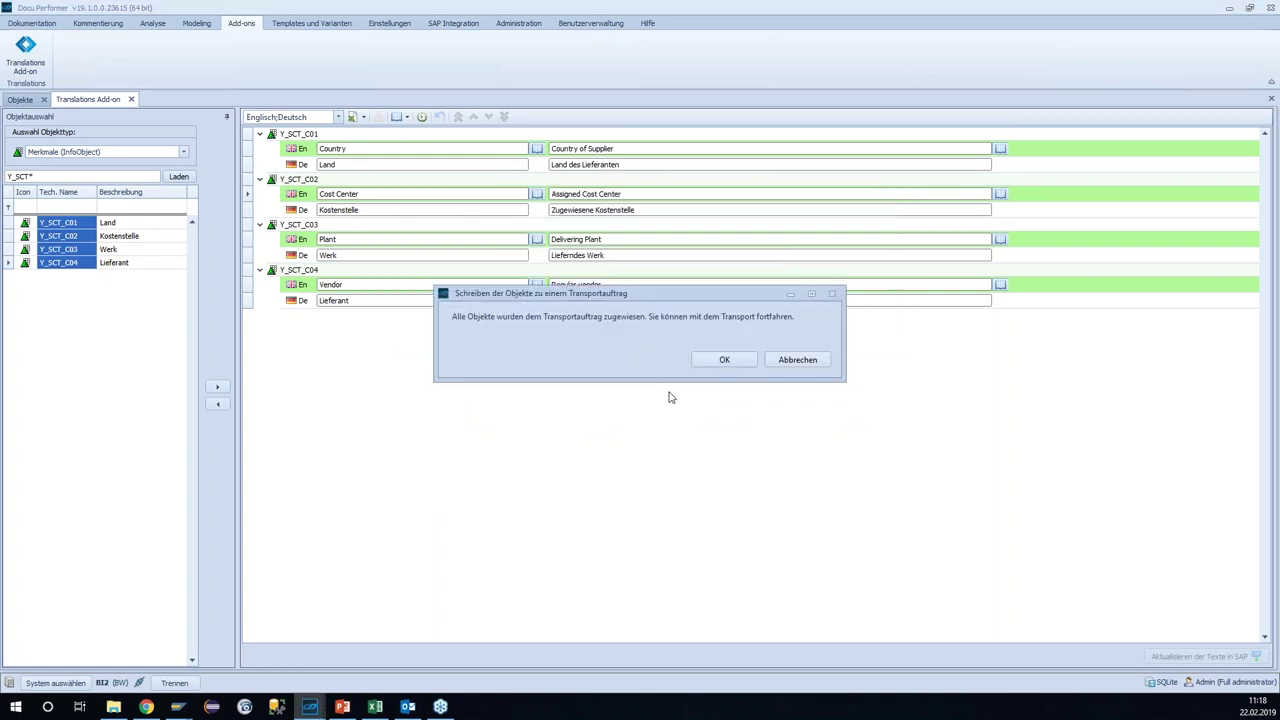
left_click(725, 362)
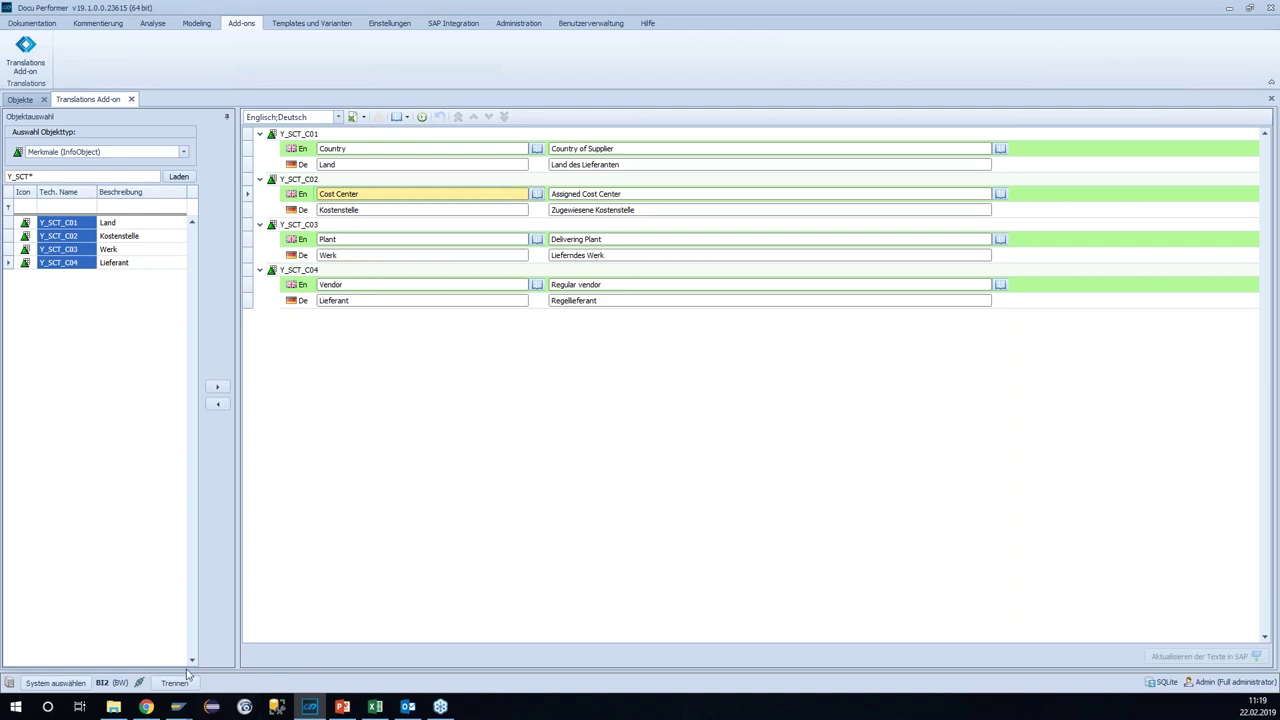
Step: Switch to SAP, run transaction rsa1 and search the InfoObjects tree for Y_SCT_C01, limiting the search to InfoObject
left_click(178, 706)
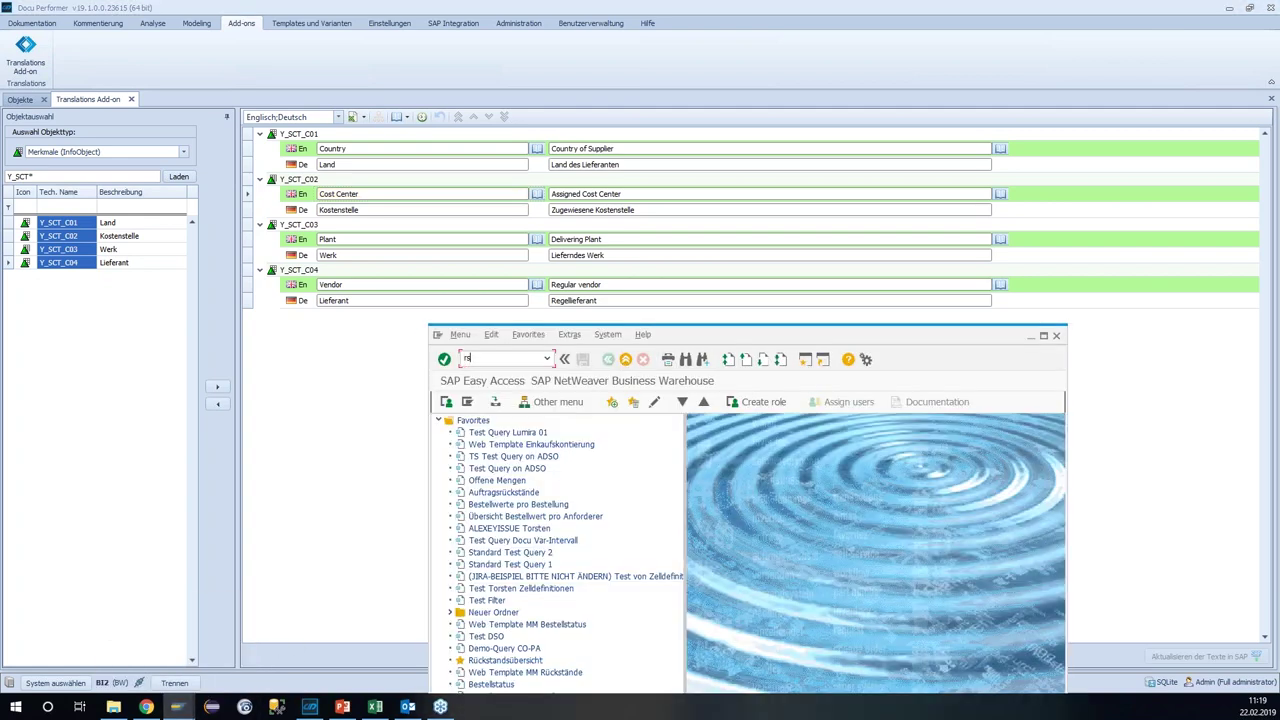
type("rsa1")
key("Return")
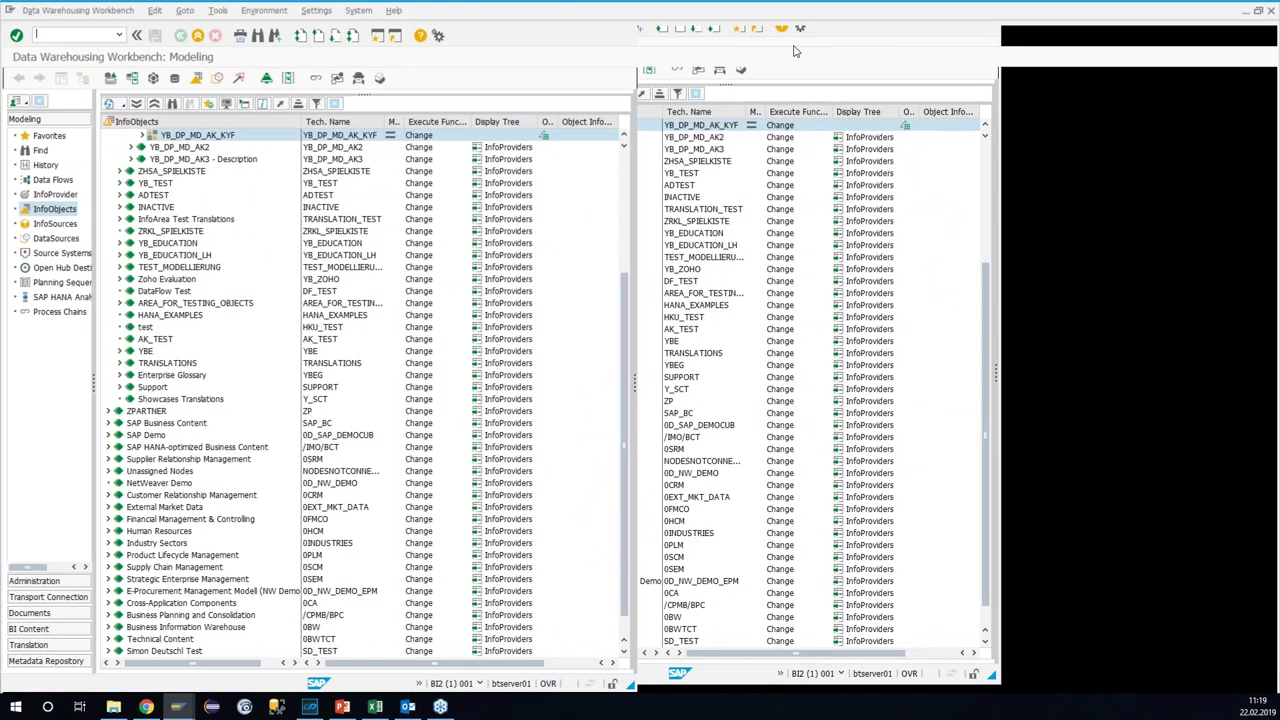
left_click(172, 103)
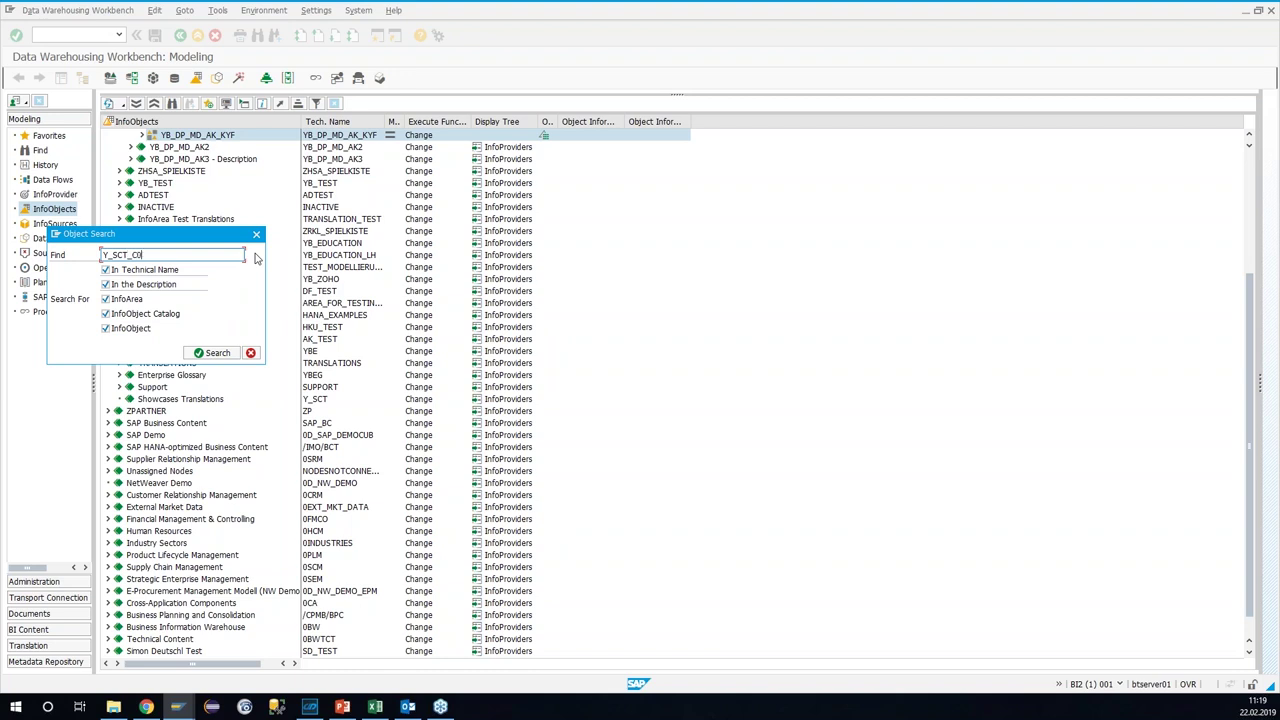
left_click(105, 298)
left_click(105, 313)
left_click(212, 352)
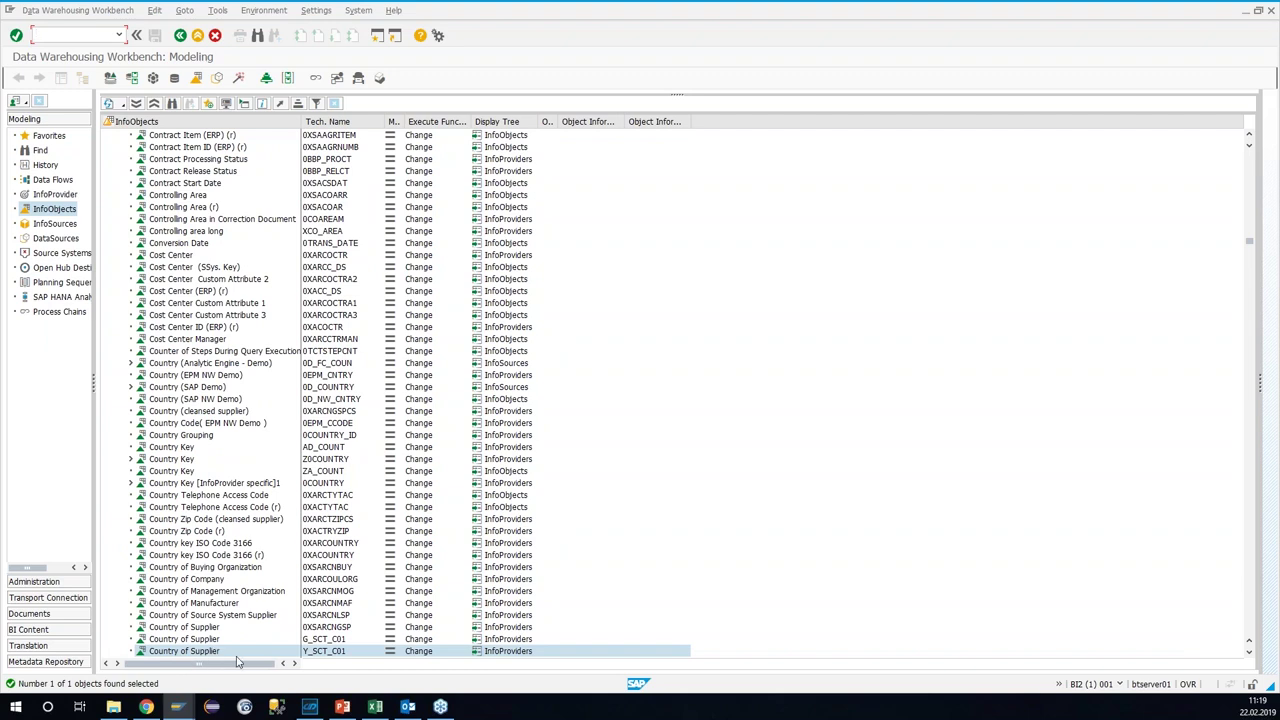
scroll(367, 585, "down", 1)
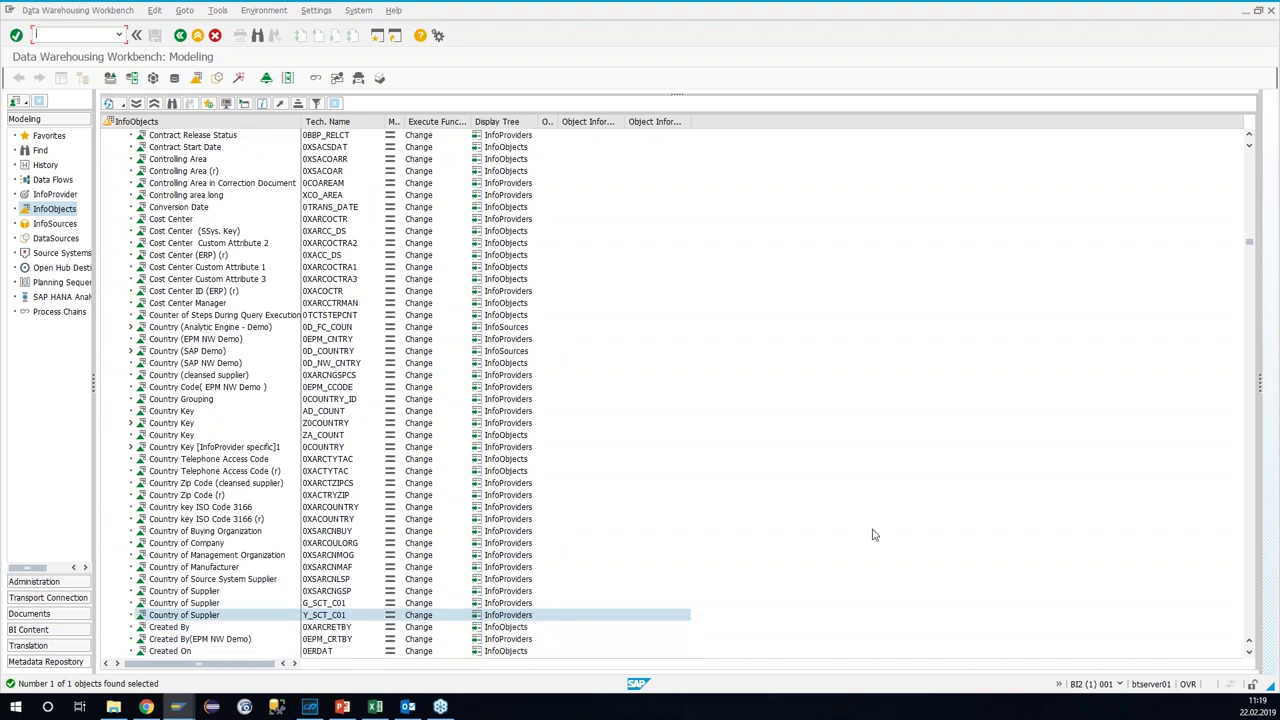
scroll(872, 535, "down", 3)
scroll(872, 535, "down", 2)
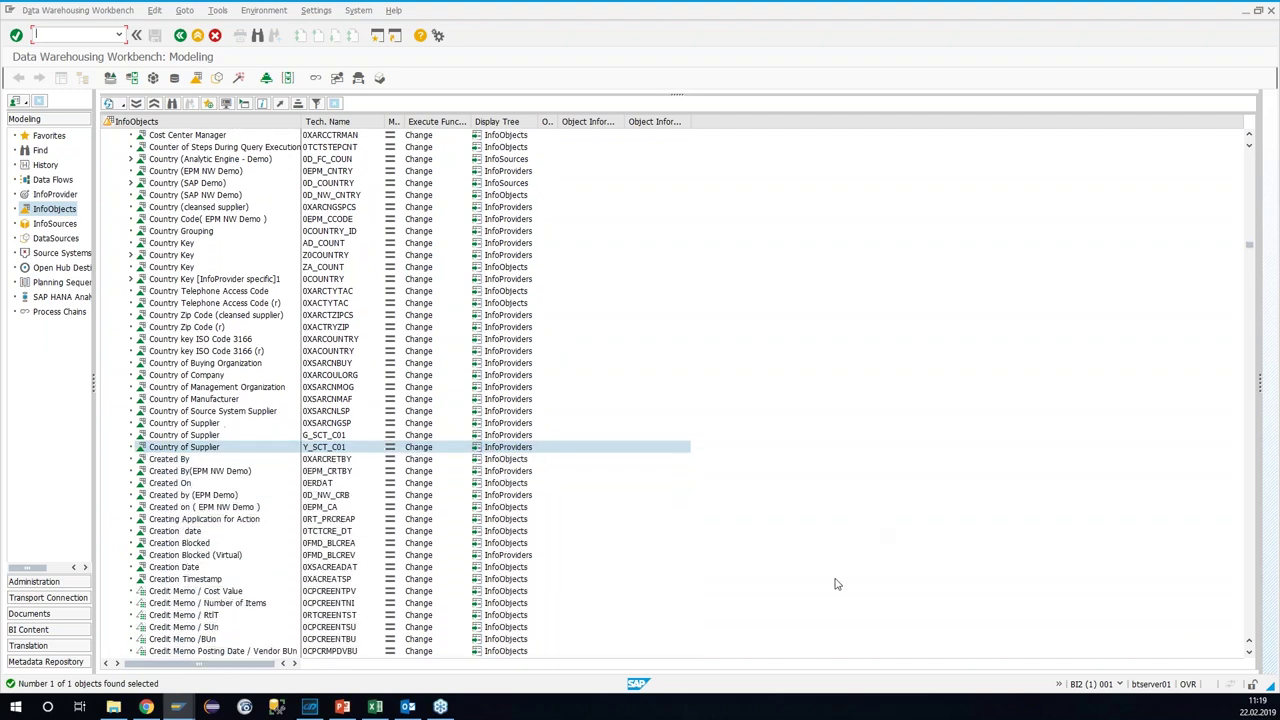
Step: Leave the workbench, run transaction se03 and execute Find Requests to list the modifiable transport requests
left_click(224, 38)
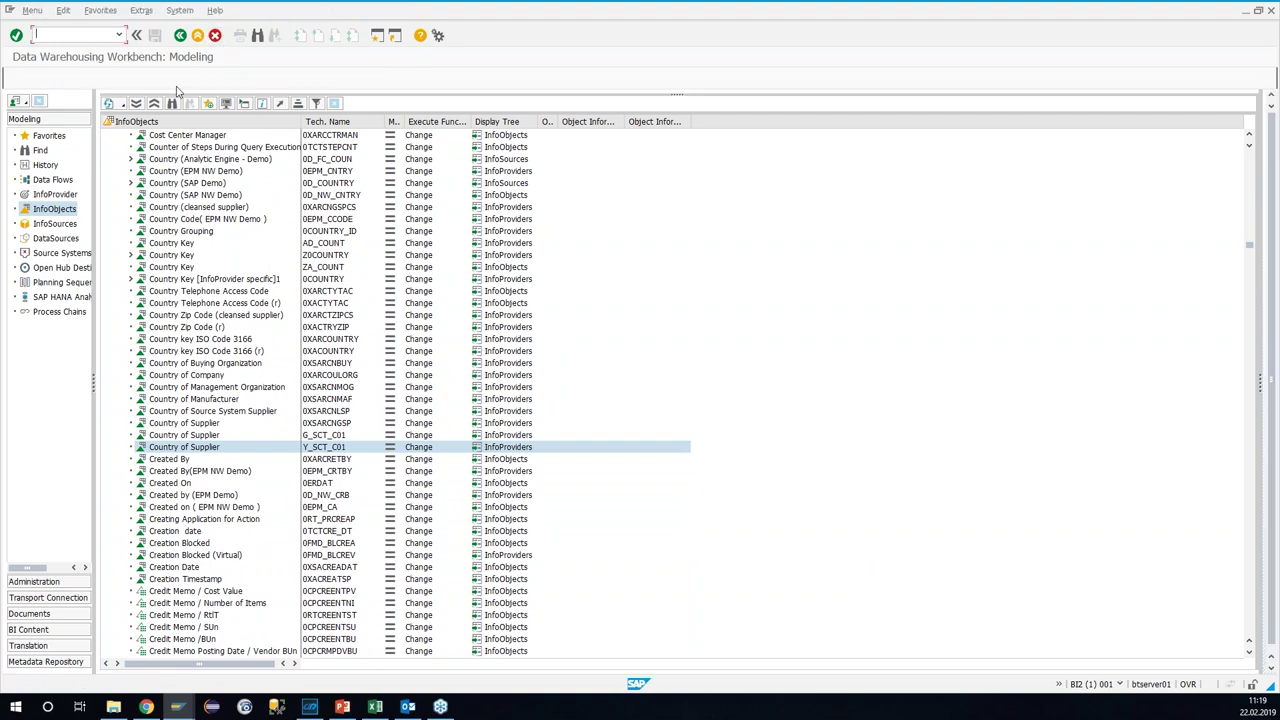
type("se03")
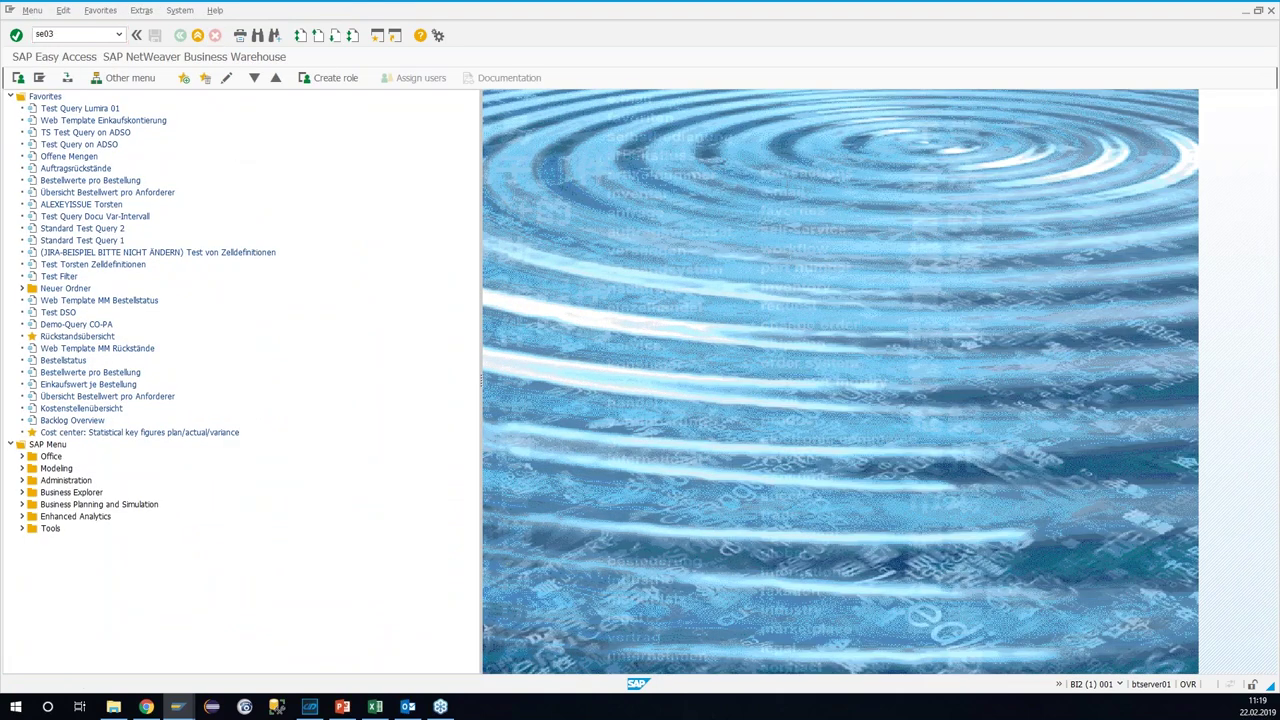
key("Return")
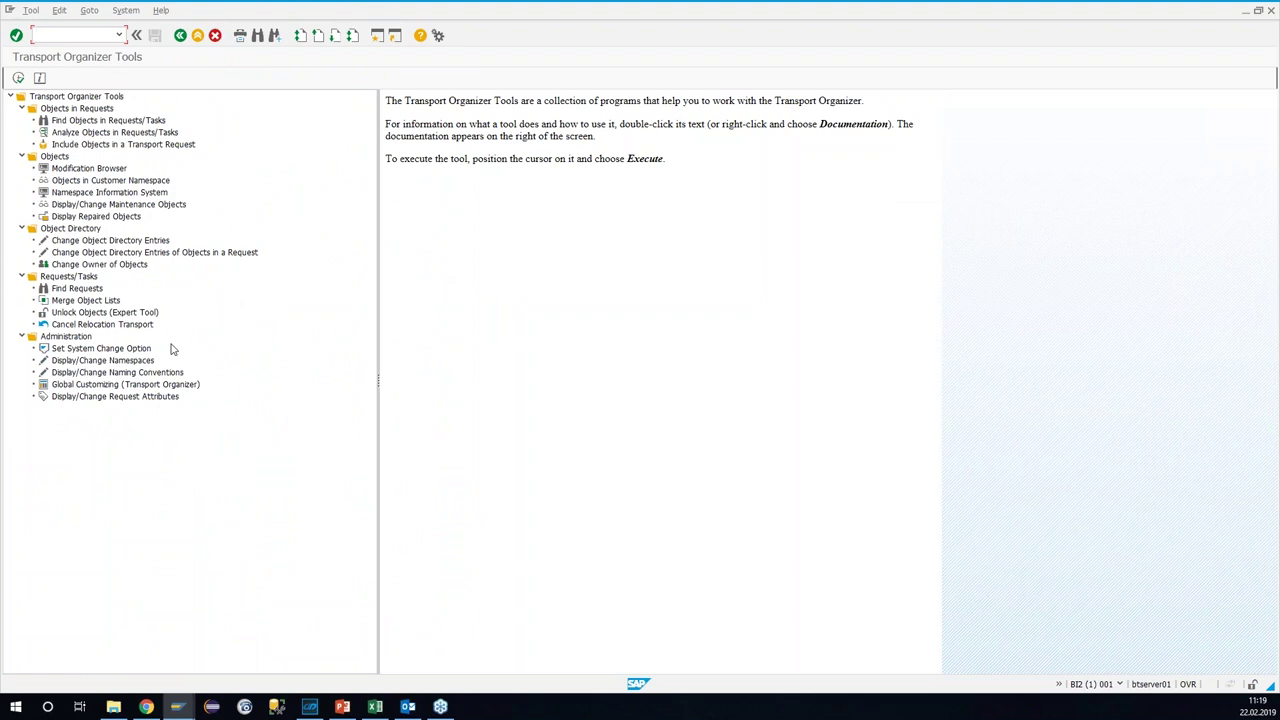
double_click(77, 288)
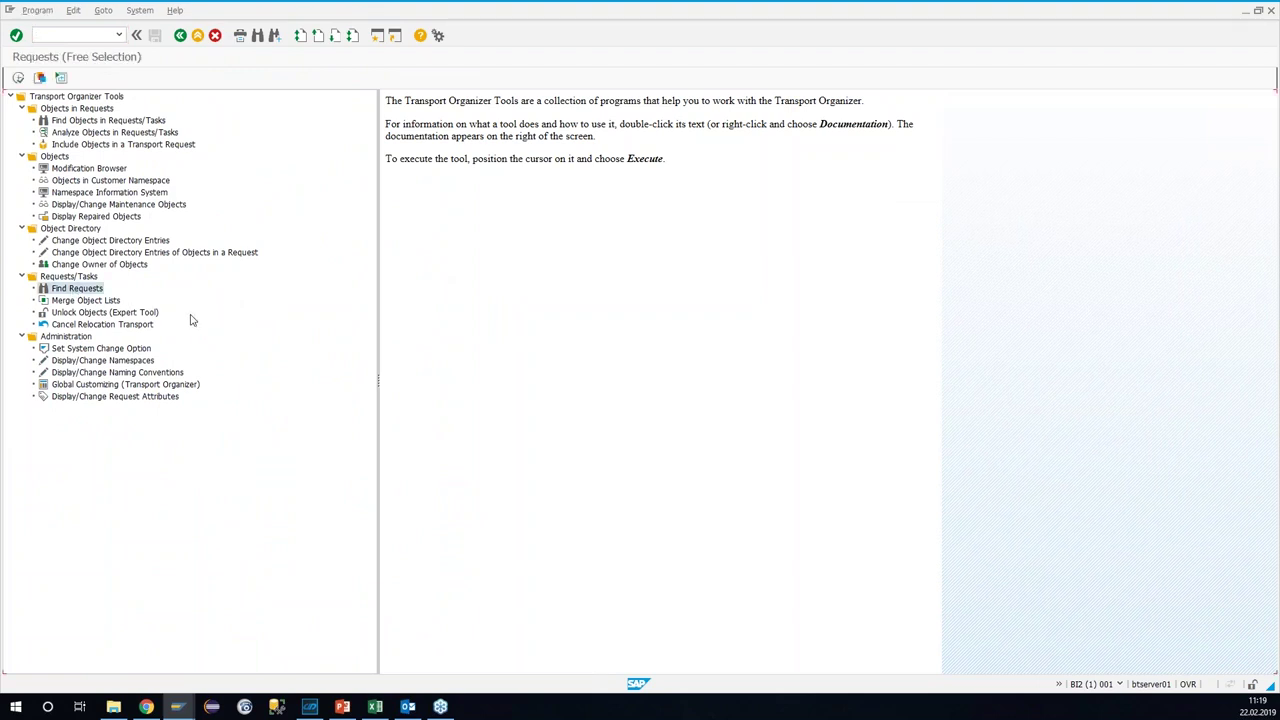
left_click(18, 77)
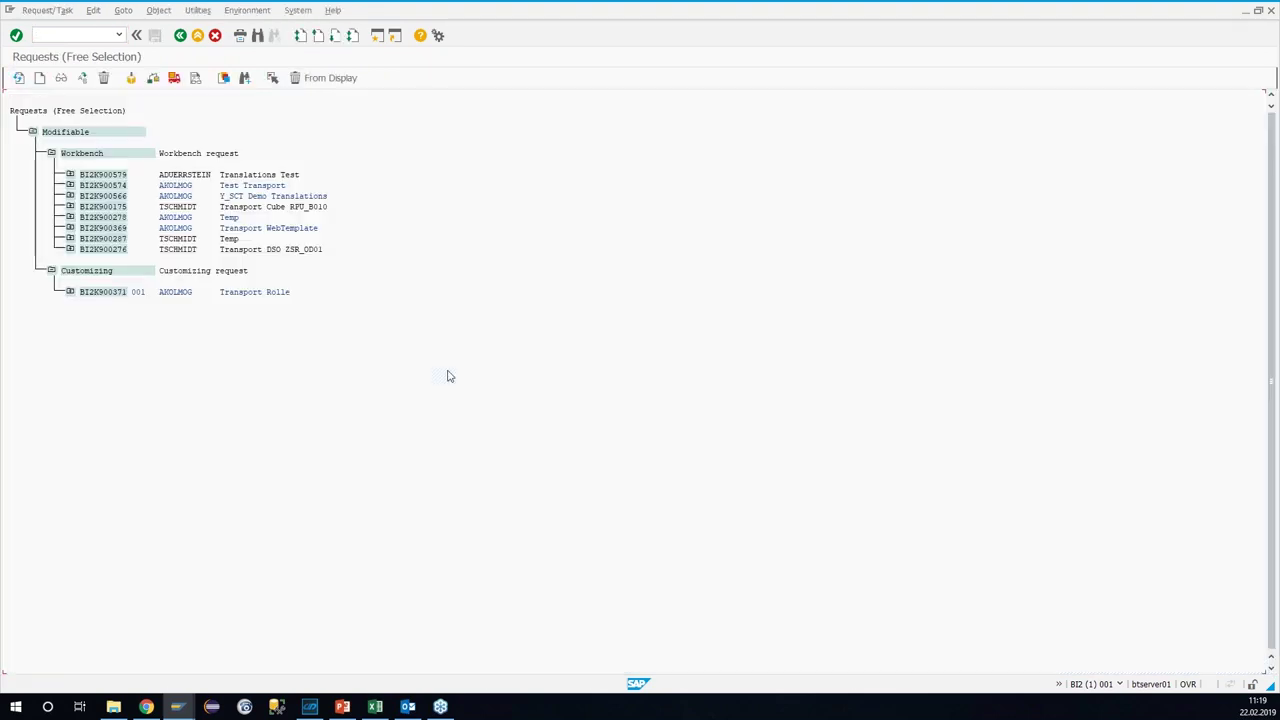
Step: Expand the Y_SCT Demo Translations request, check the object list of its Development/Correction task BI2K900569, and minimize SAP
left_click(70, 185)
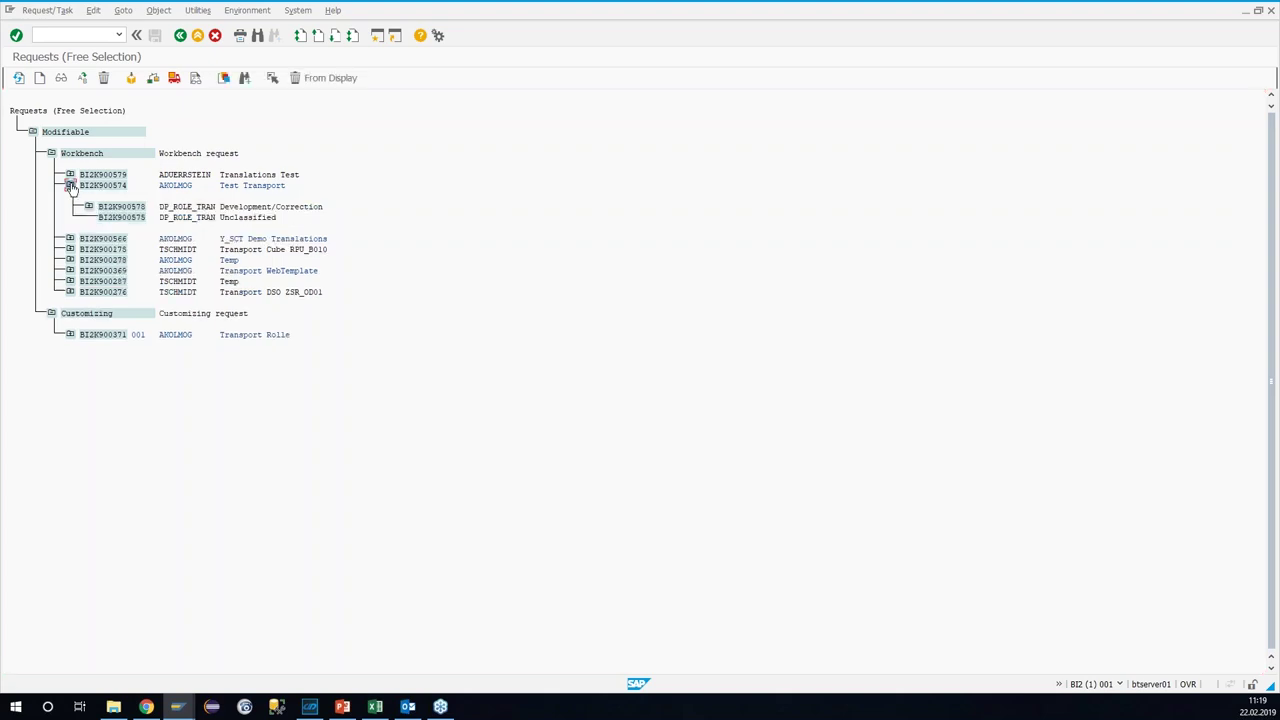
left_click(69, 239)
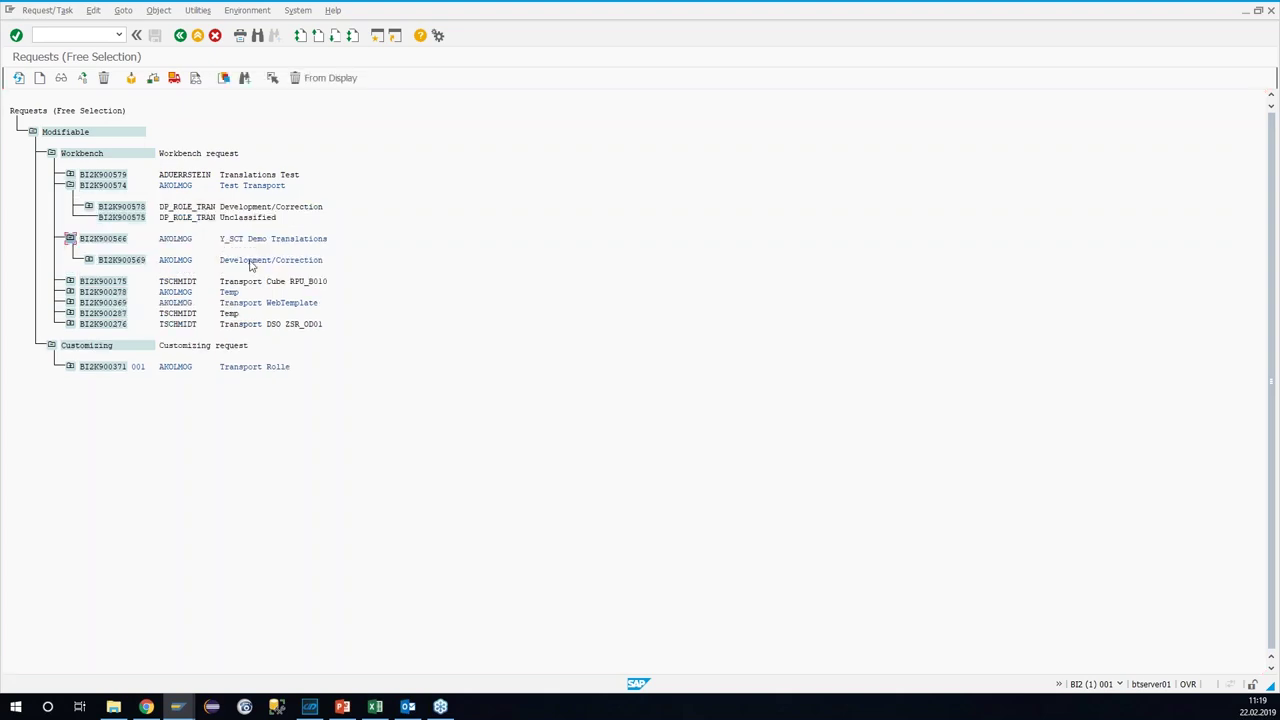
double_click(174, 260)
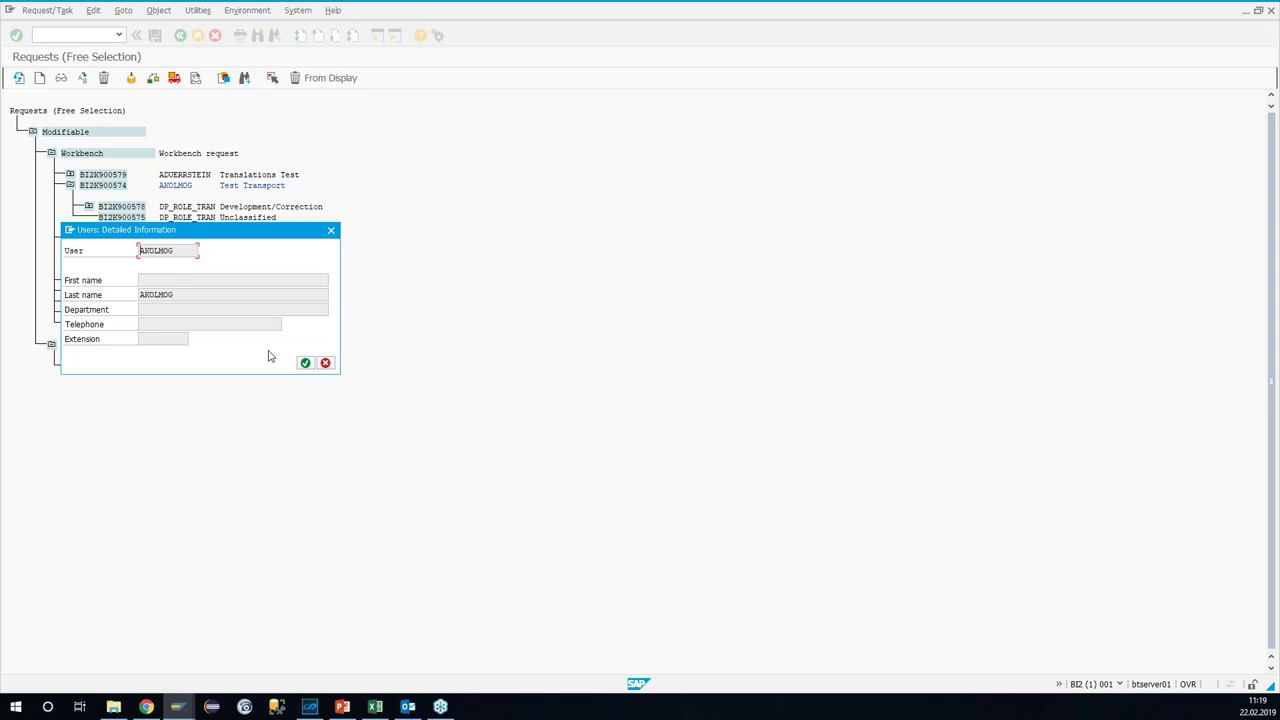
left_click(324, 362)
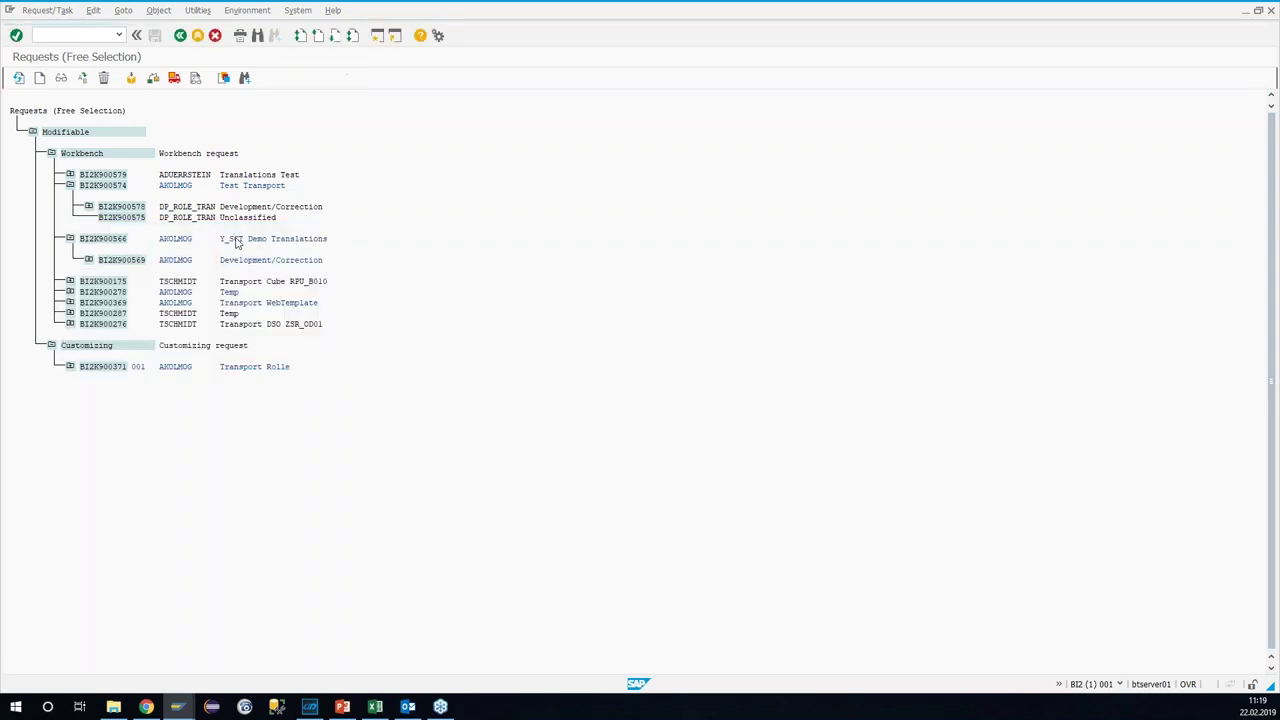
double_click(235, 240)
left_click(180, 35)
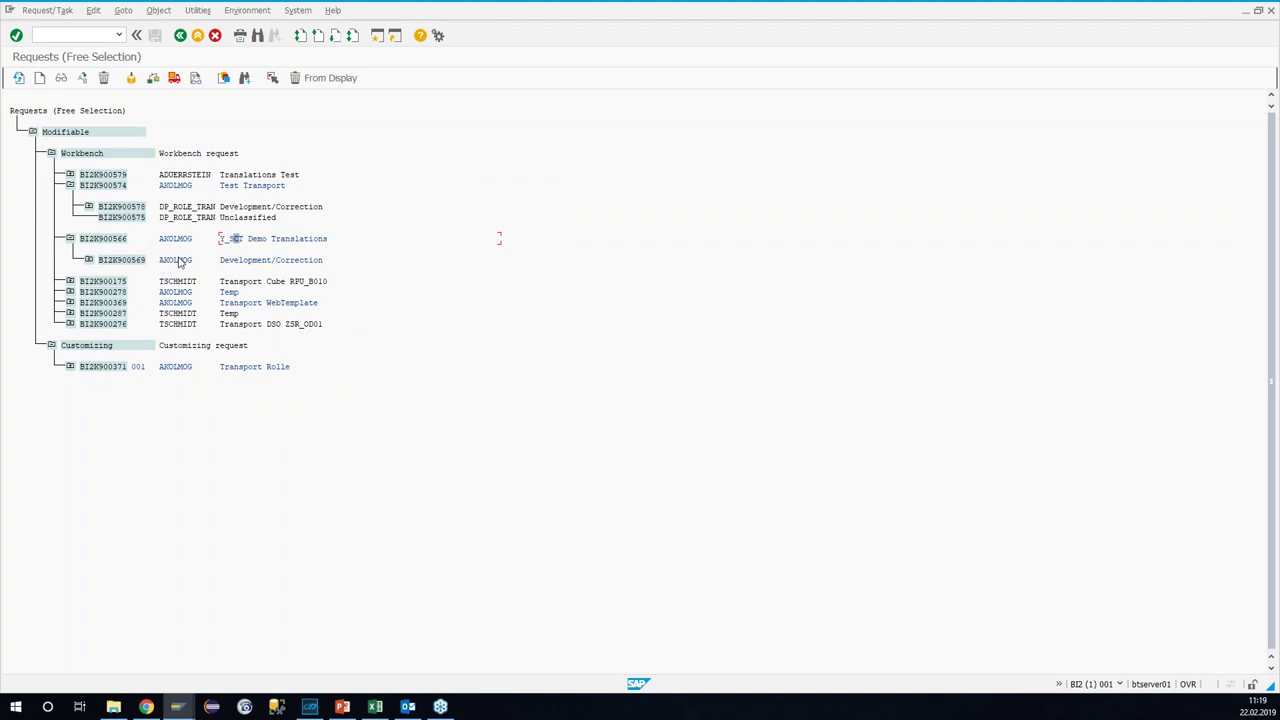
double_click(245, 261)
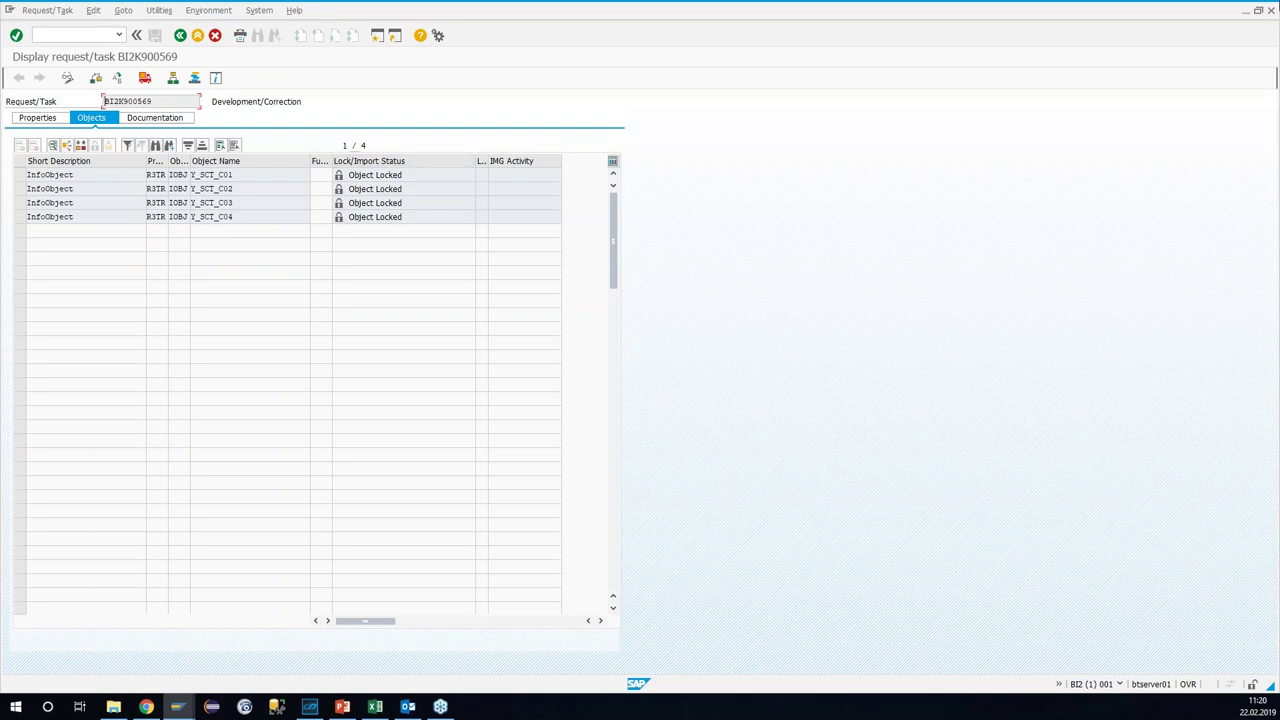
left_click(1245, 10)
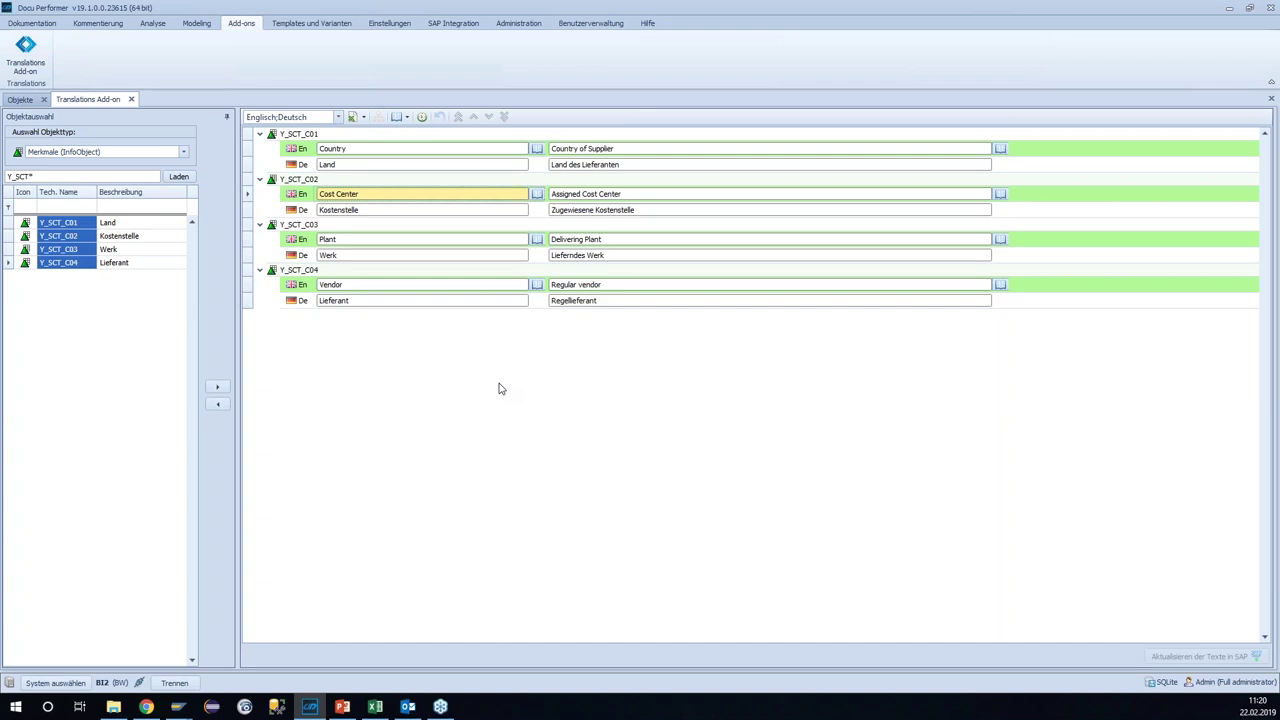
Step: Add Französisch to the languages displayed for the loaded InfoObjects
left_click(305, 137)
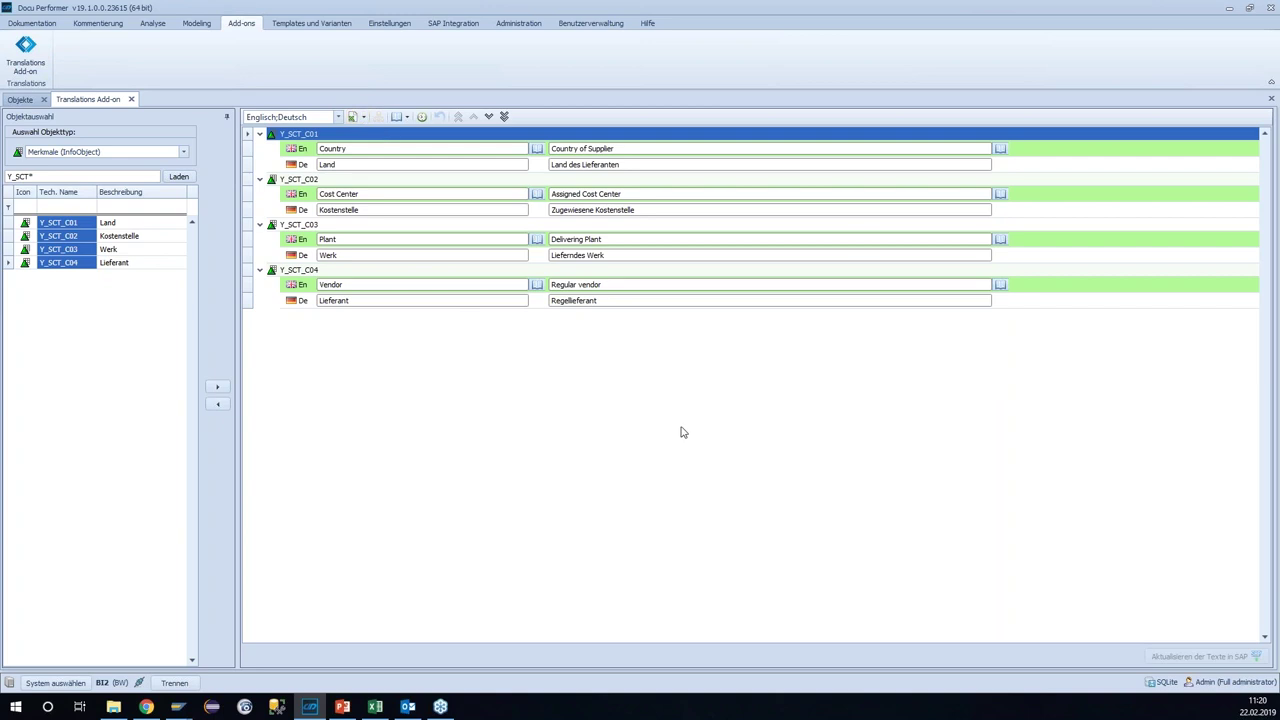
left_click(338, 117)
left_click(255, 172)
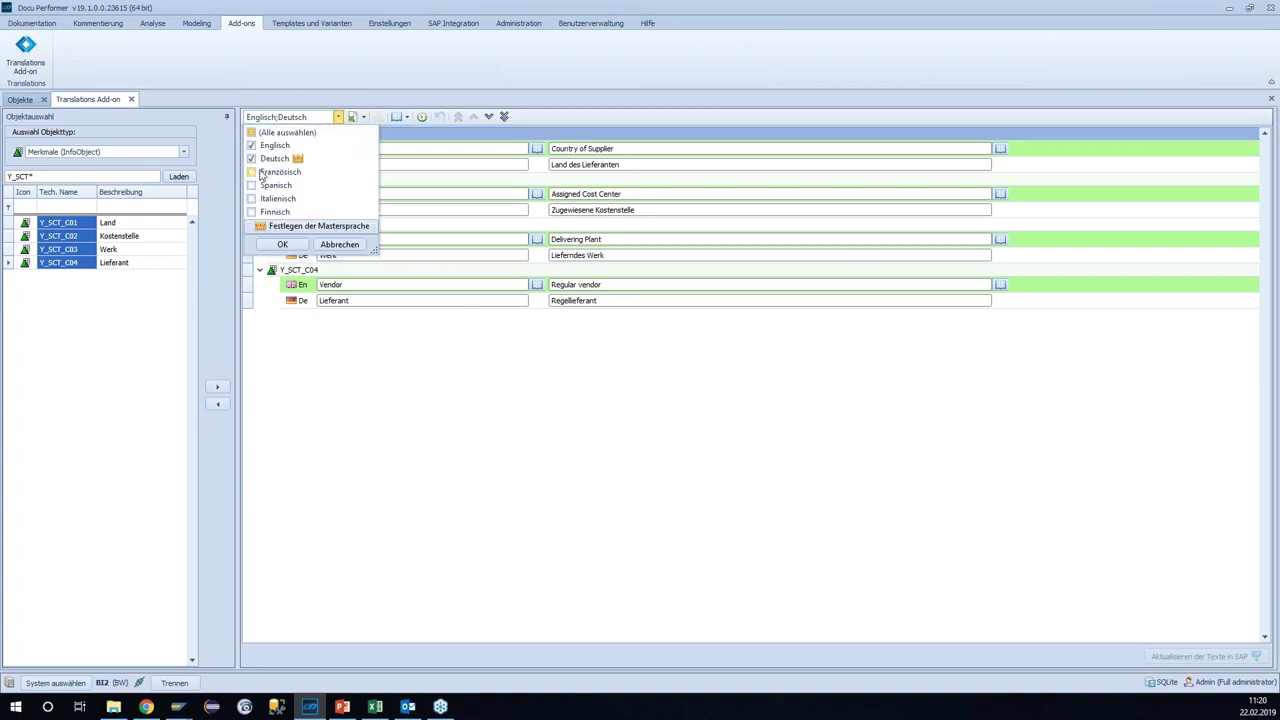
left_click(280, 245)
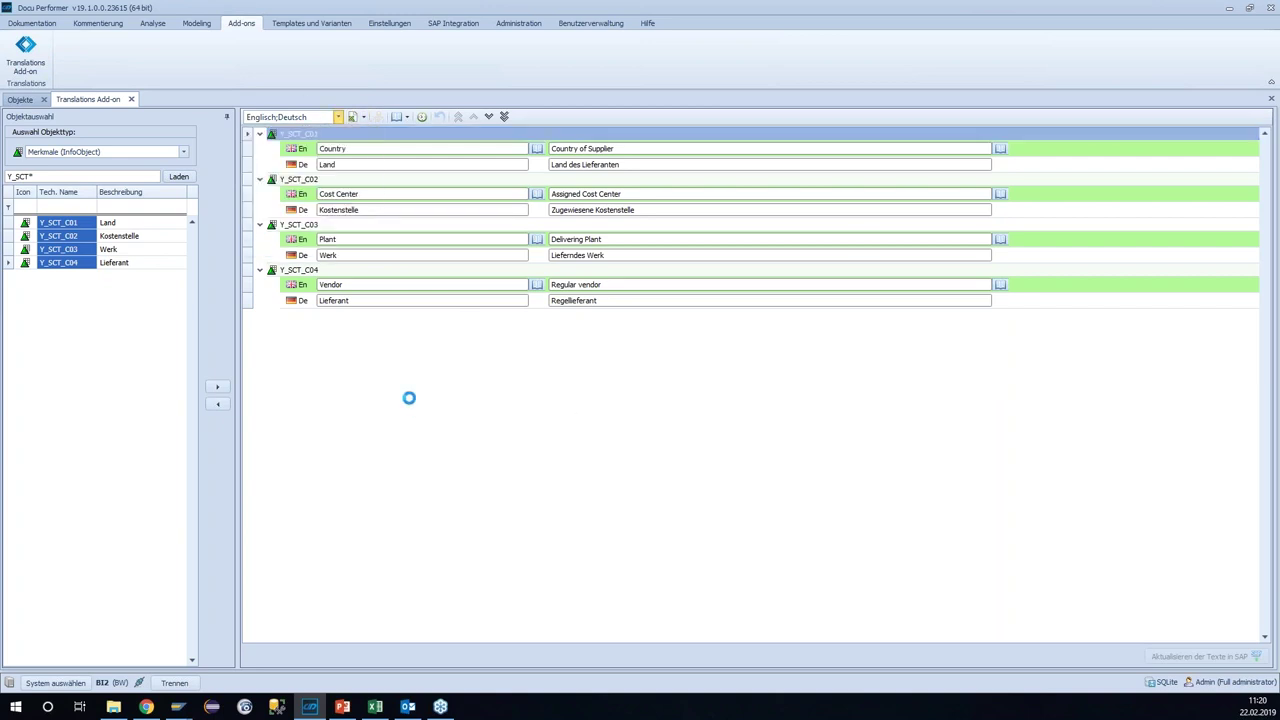
Step: Export the InfoObject texts to Excel, saving them under the new file name SapLocalizations (6).xlsx
left_click(364, 117)
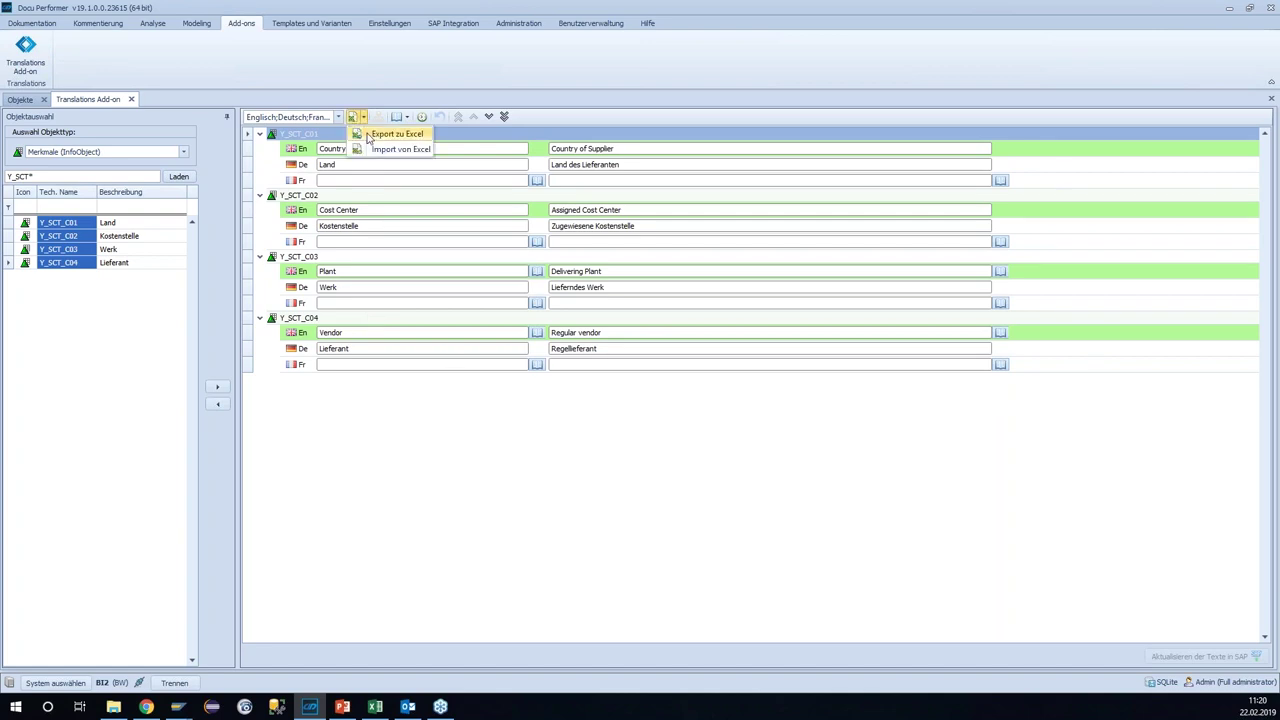
left_click(385, 132)
left_click(690, 476)
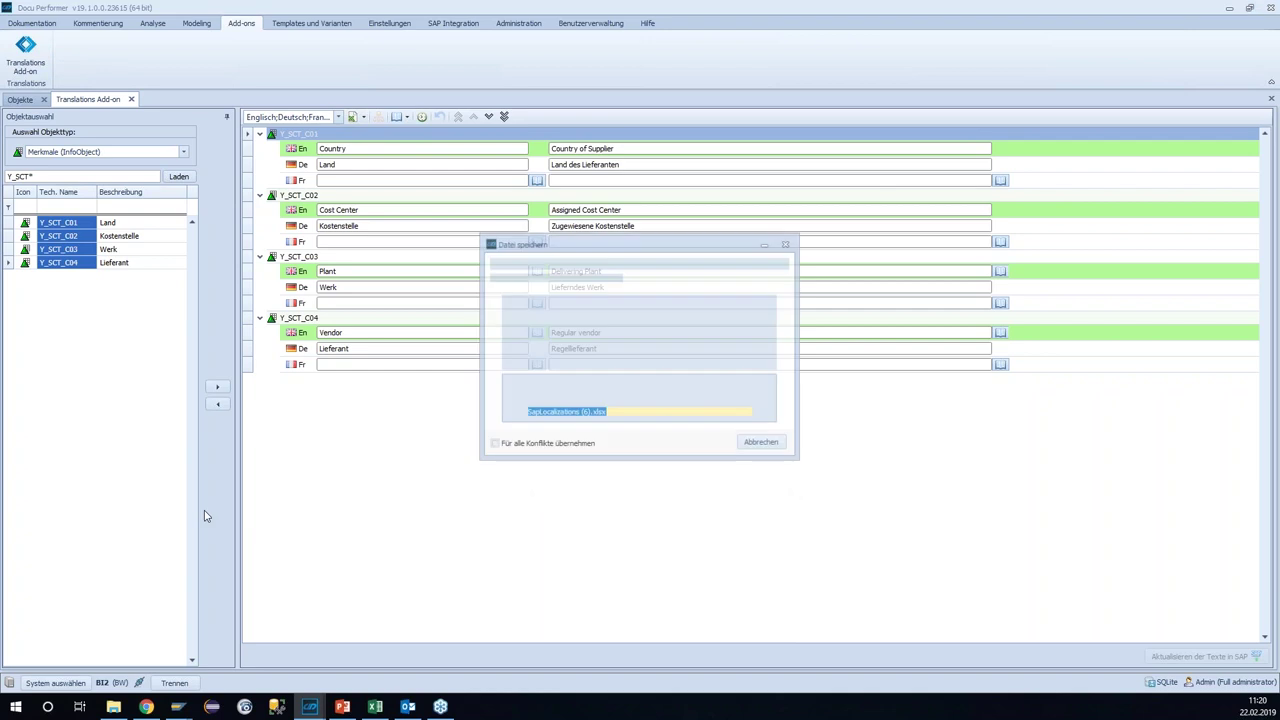
left_click(555, 400)
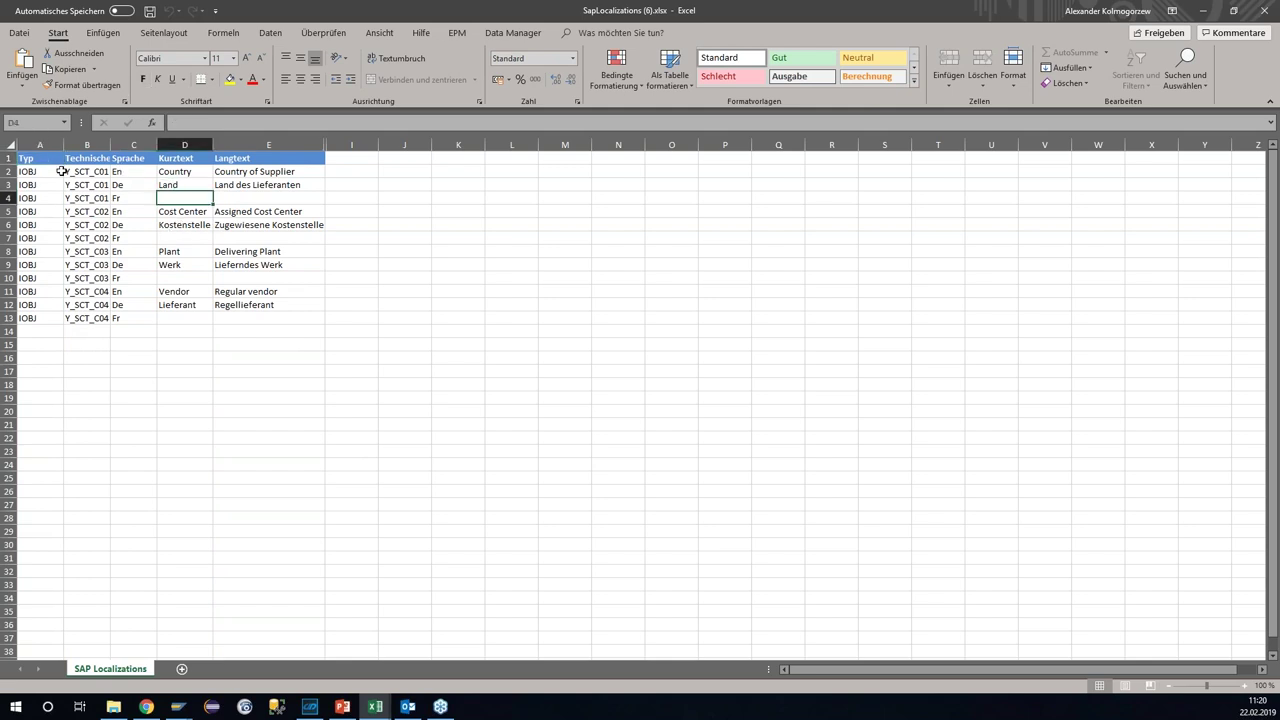
Step: Examine the technical names, languages and empty Fr text cells in the exported workbook, and return to Docu Performer
left_click_drag(78, 171, 125, 203)
left_click(186, 198)
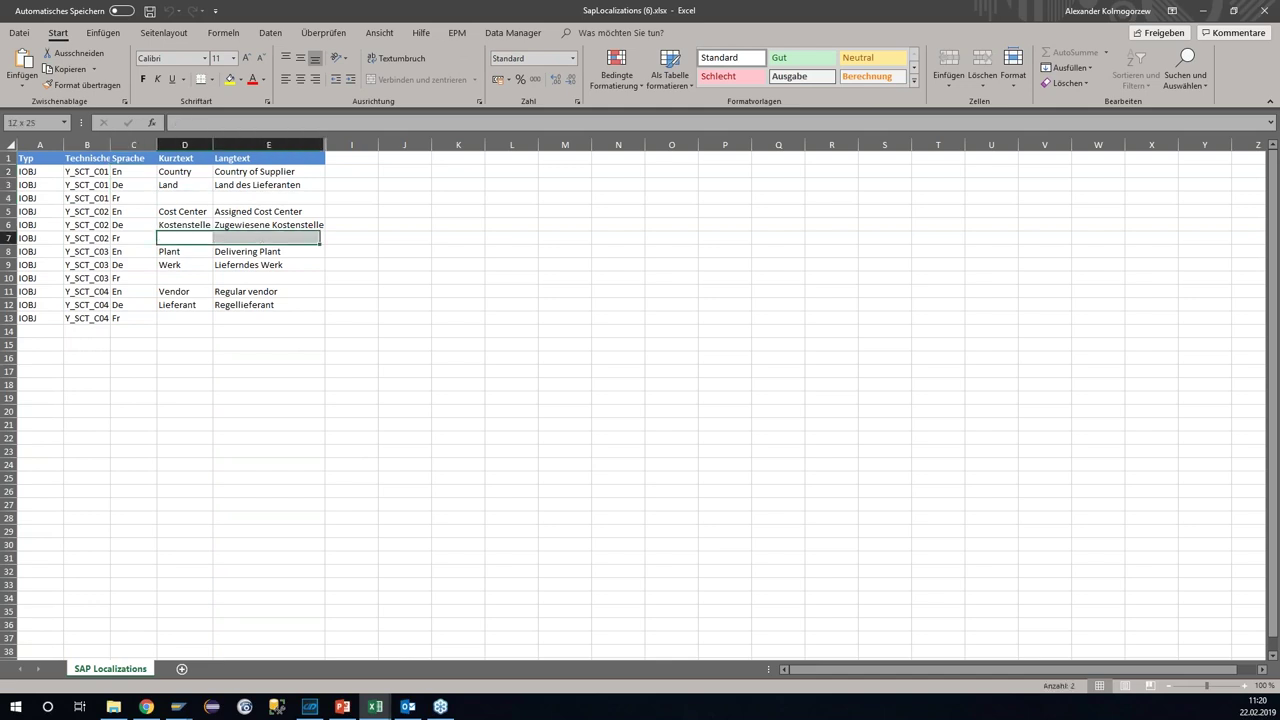
left_click(185, 384)
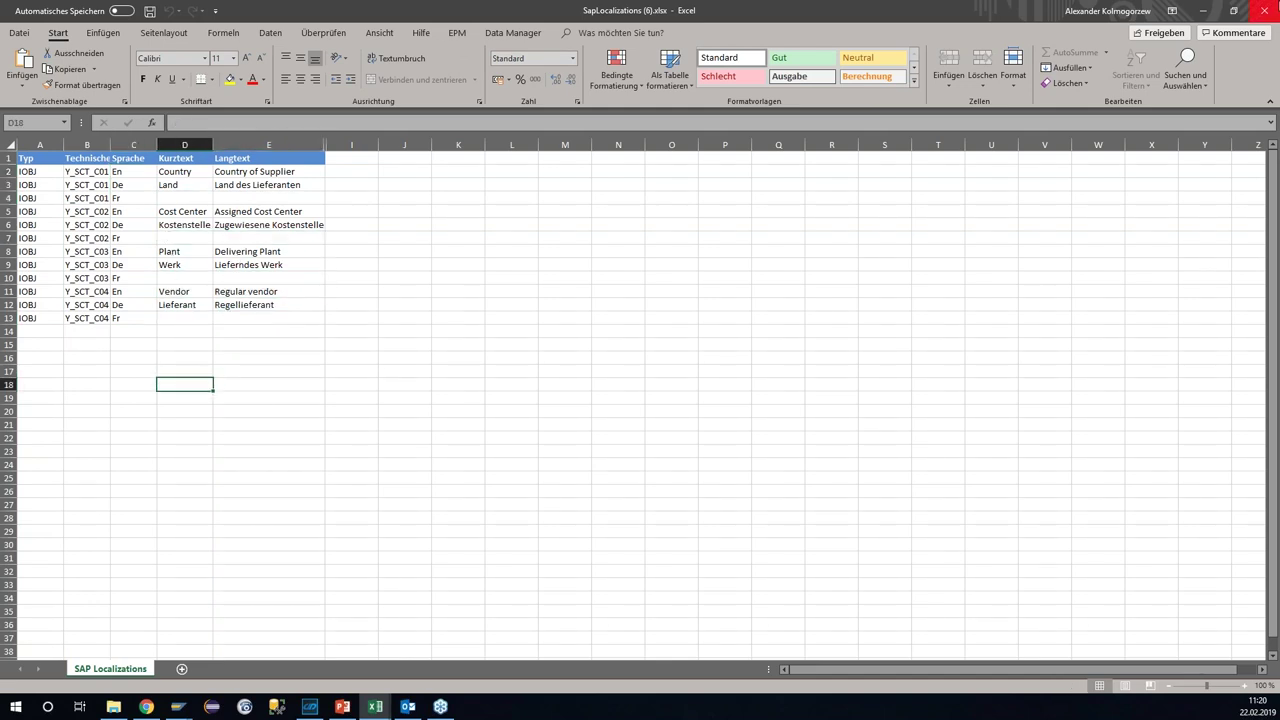
left_click(1205, 12)
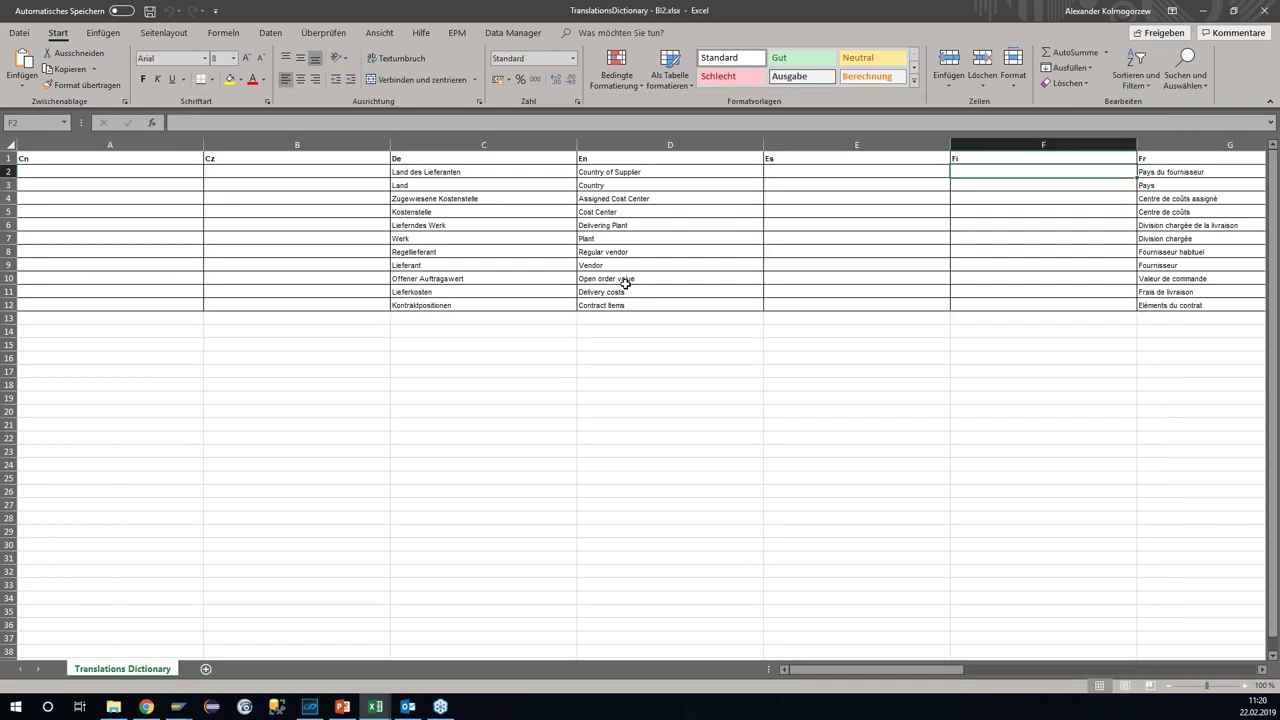
key("alt+Tab")
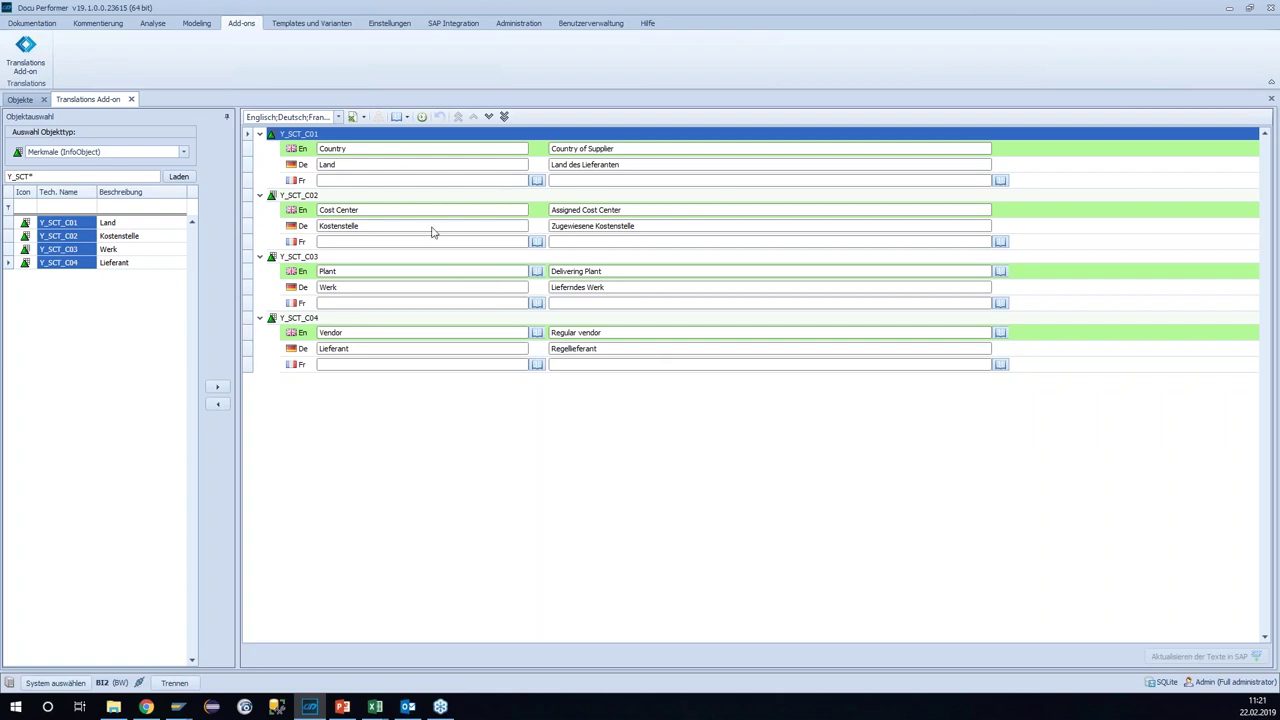
Step: Remove the four InfoObjects Y_SCT_C01 to Y_SCT_C04 from the translation area
left_click(397, 117)
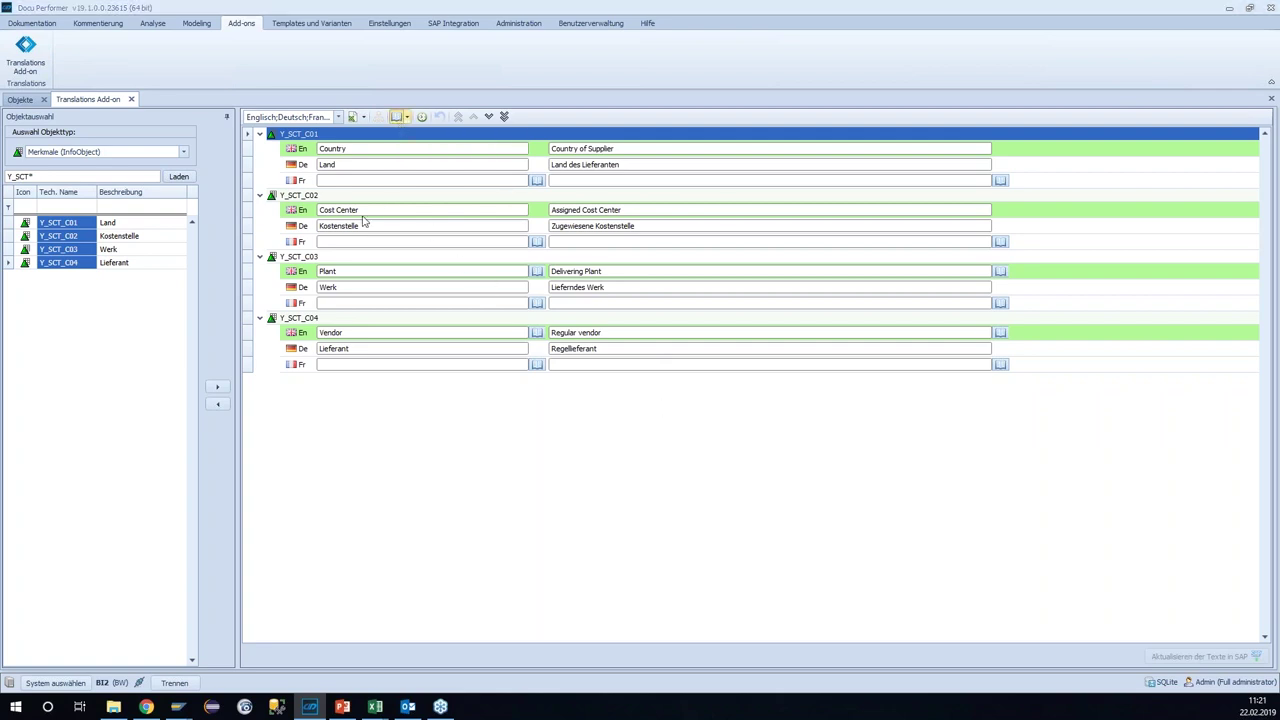
left_click(949, 156)
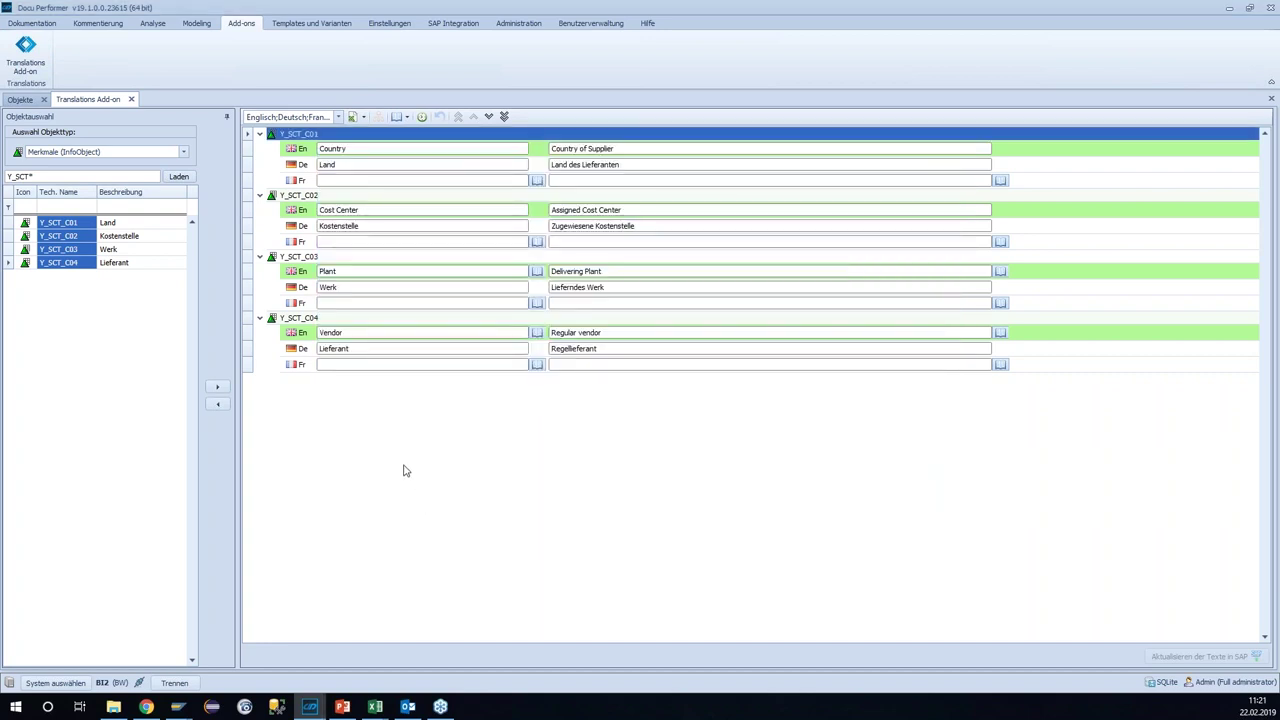
left_click(290, 198)
left_click(298, 215)
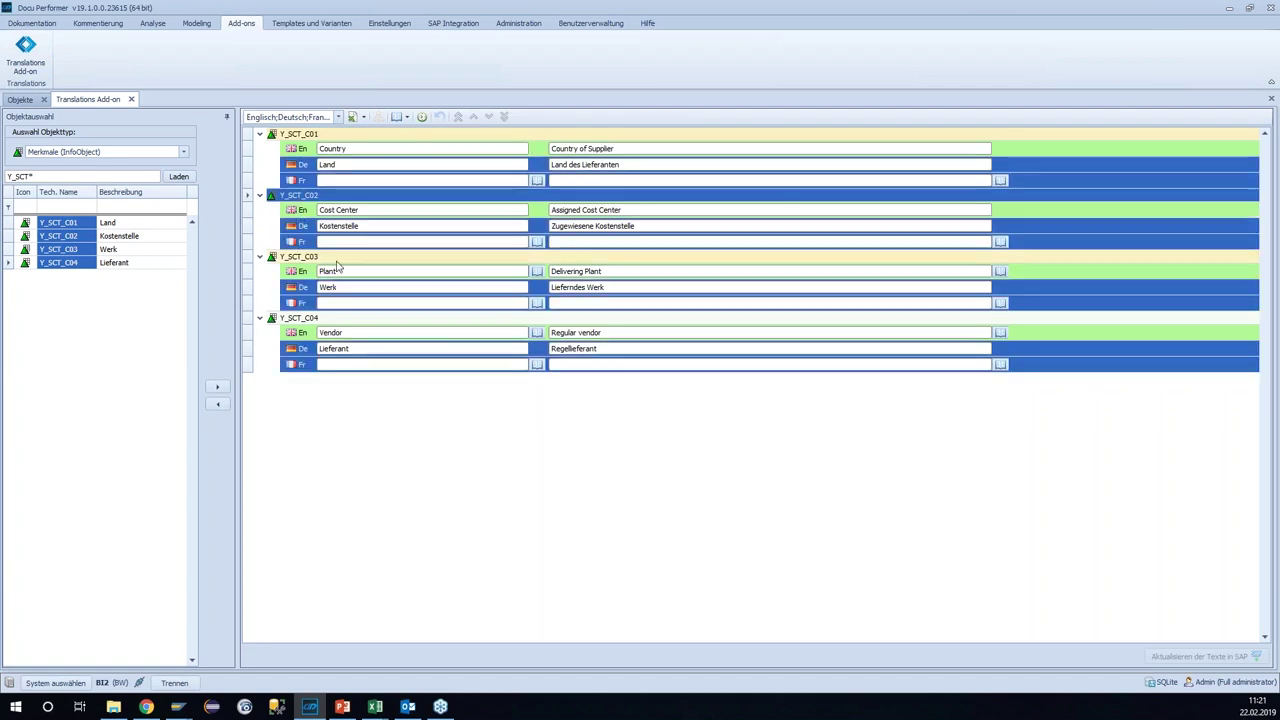
left_click(218, 403)
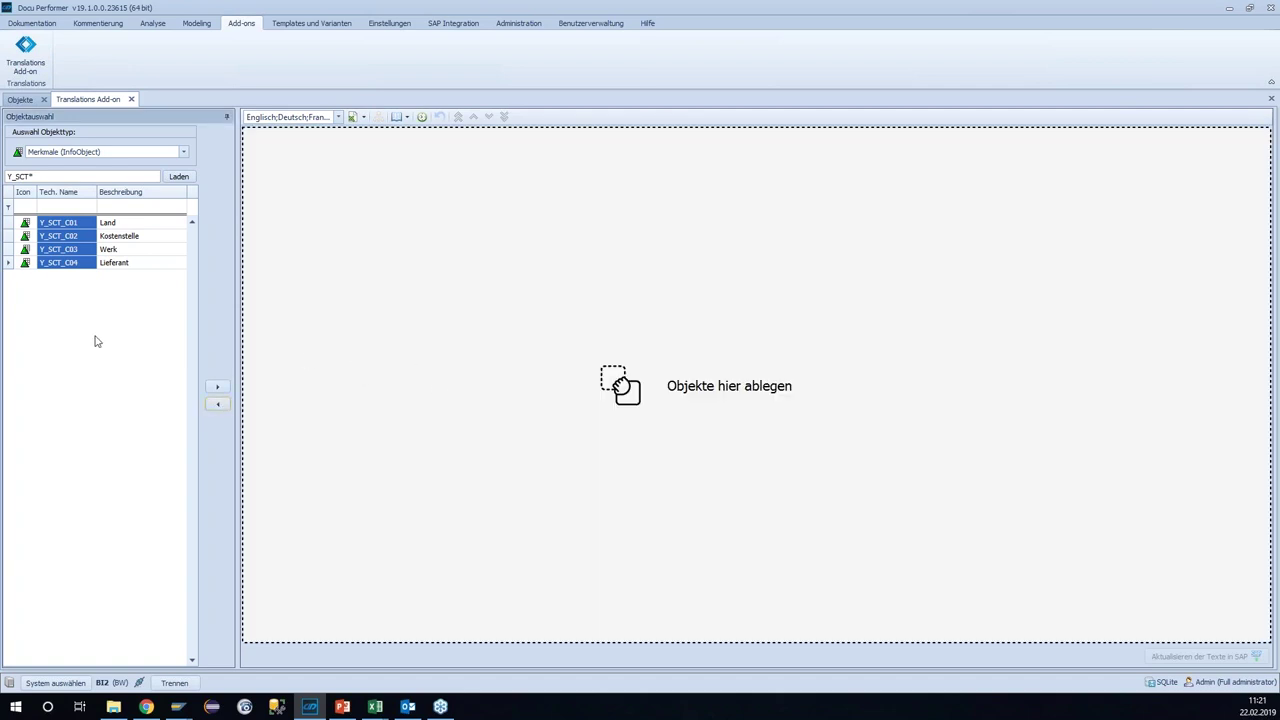
Step: Load the objects of type Queries matching Y_SCT* and add the Offene Bestellungen query to the translation area
left_click(184, 151)
left_click_drag(186, 246, 183, 295)
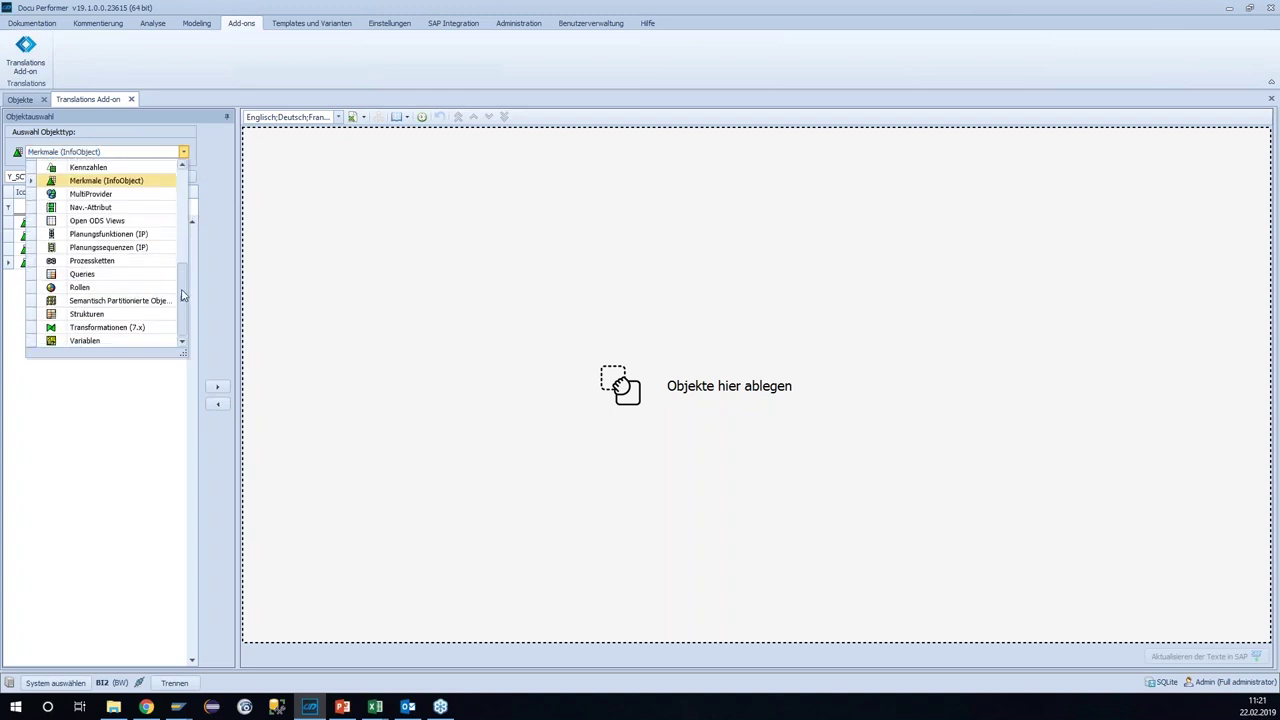
left_click(82, 273)
left_click(180, 176)
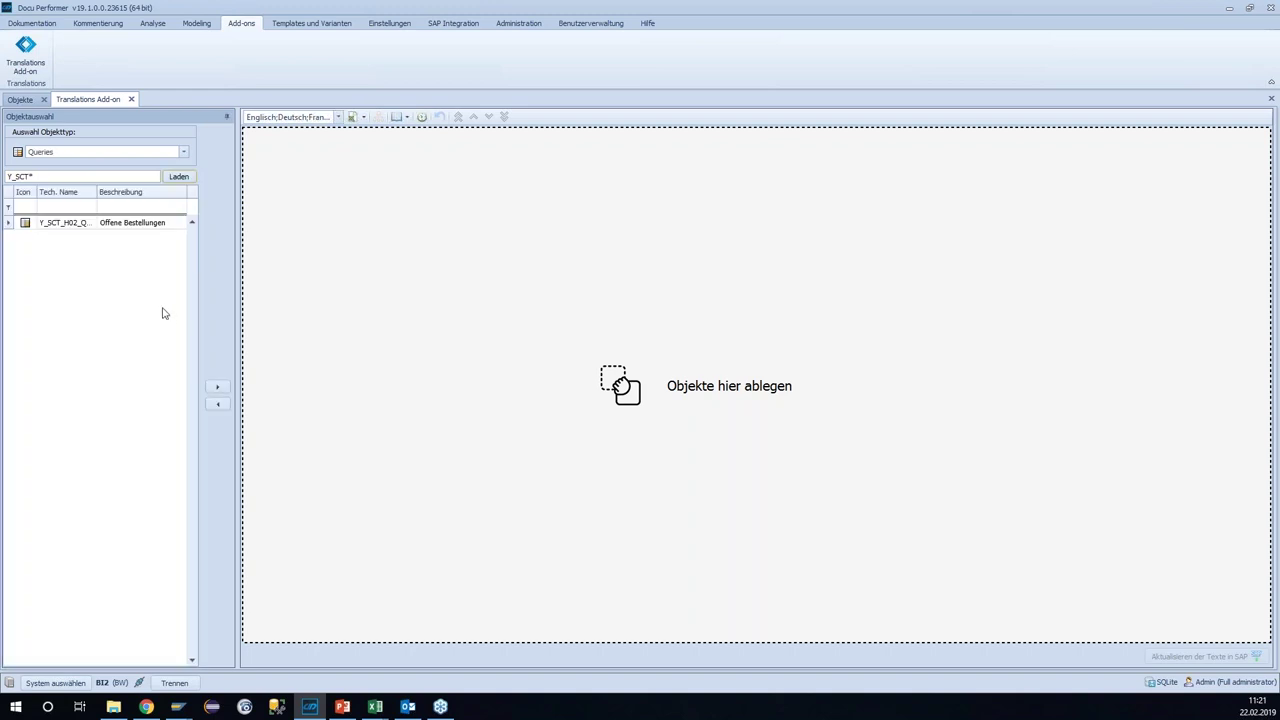
left_click(63, 223)
left_click(217, 387)
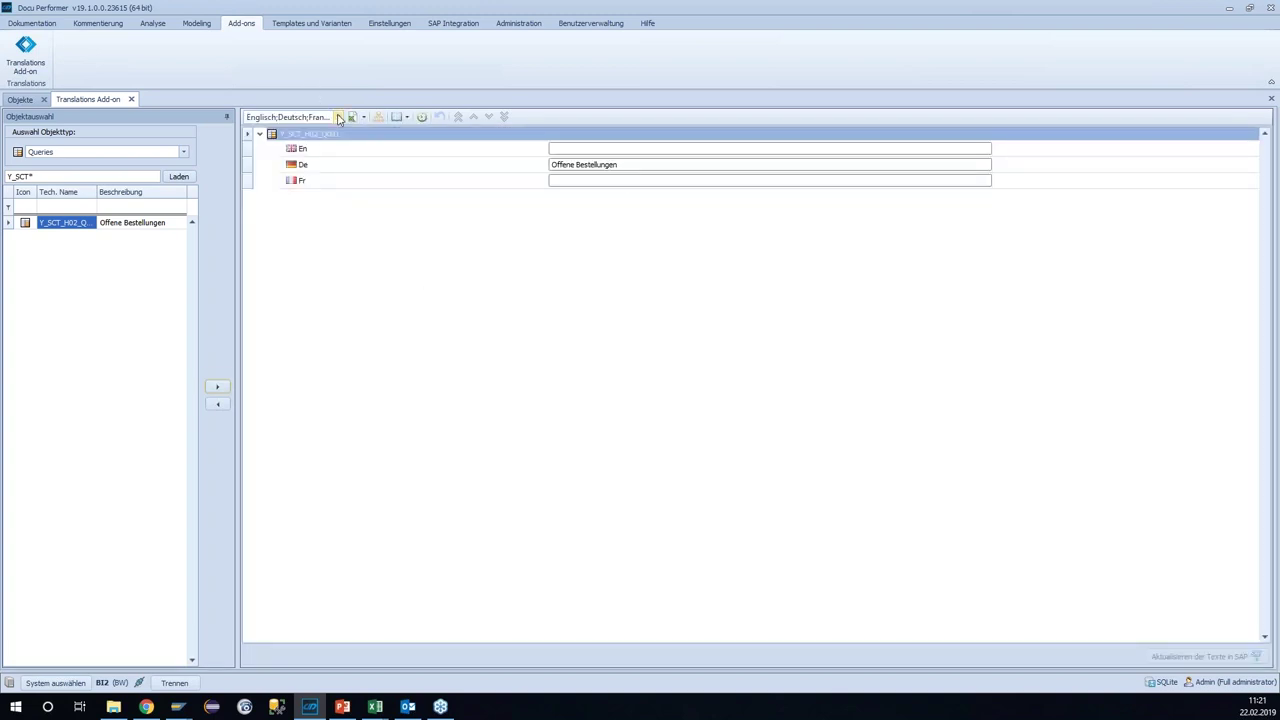
Step: Limit the displayed languages to Englisch and Deutsch, and load the query's elements including Conditions, Exceptions and Variables
left_click(339, 117)
left_click(283, 245)
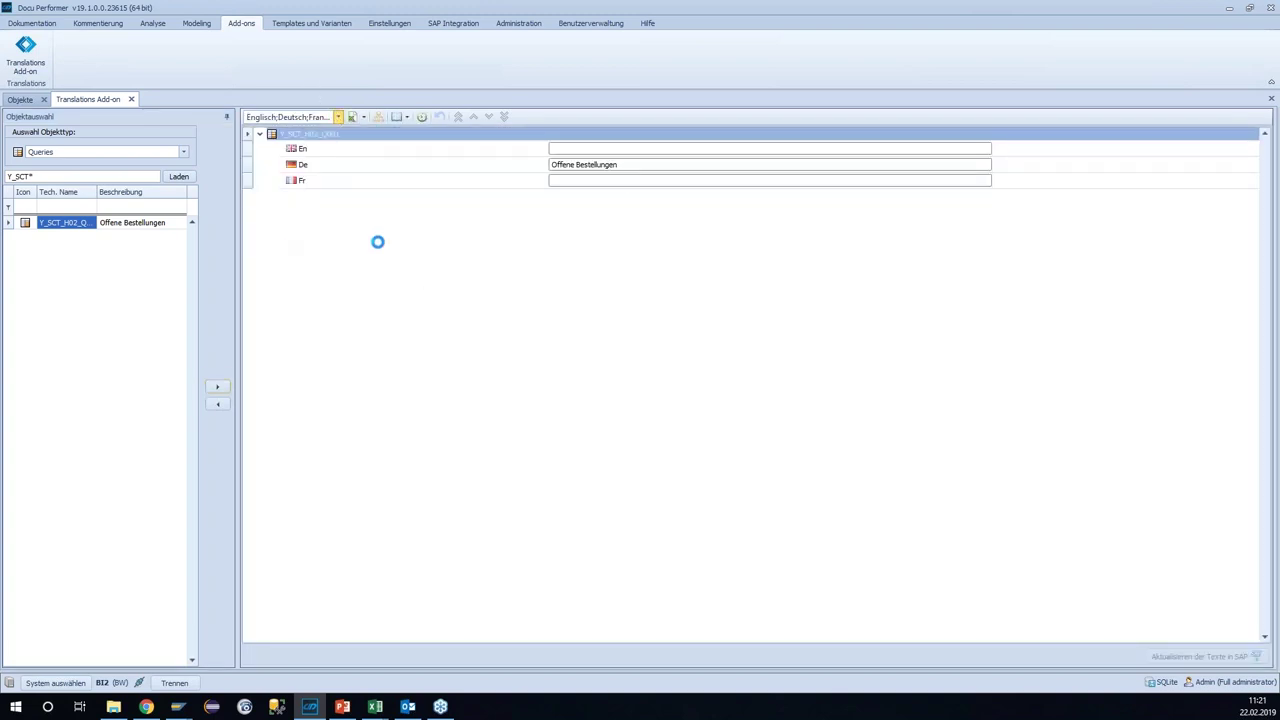
left_click(380, 117)
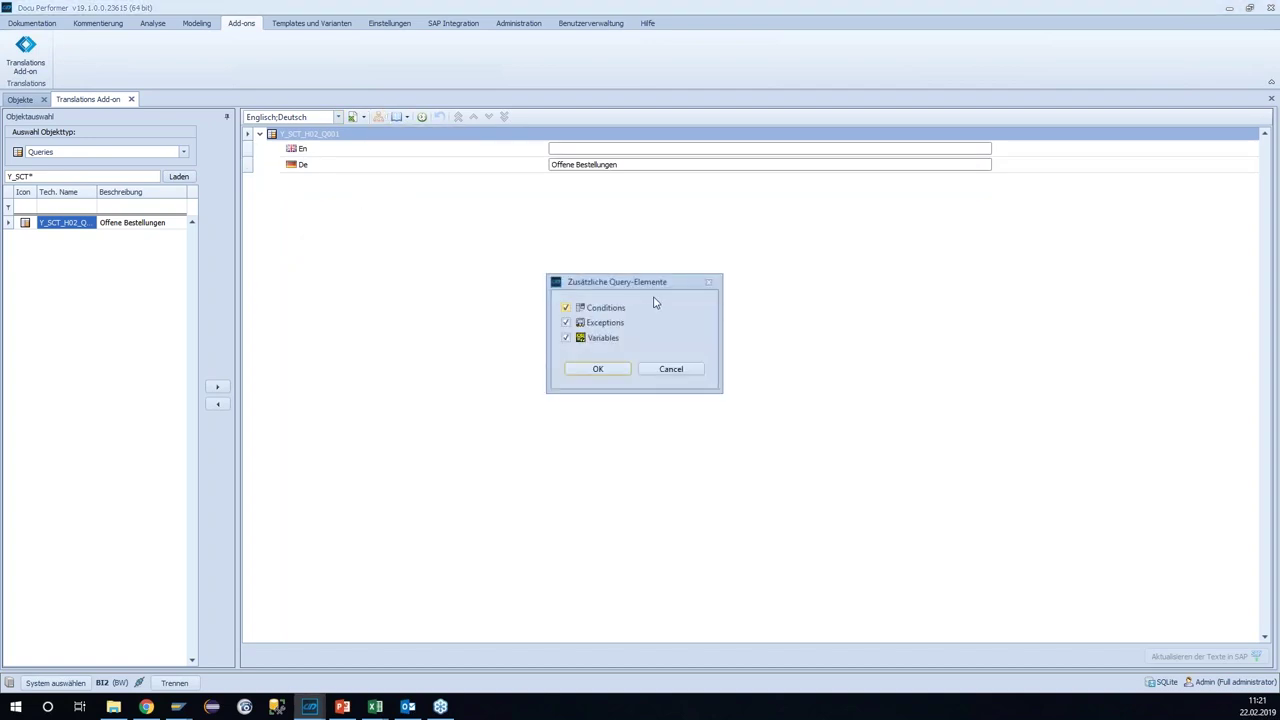
left_click(596, 370)
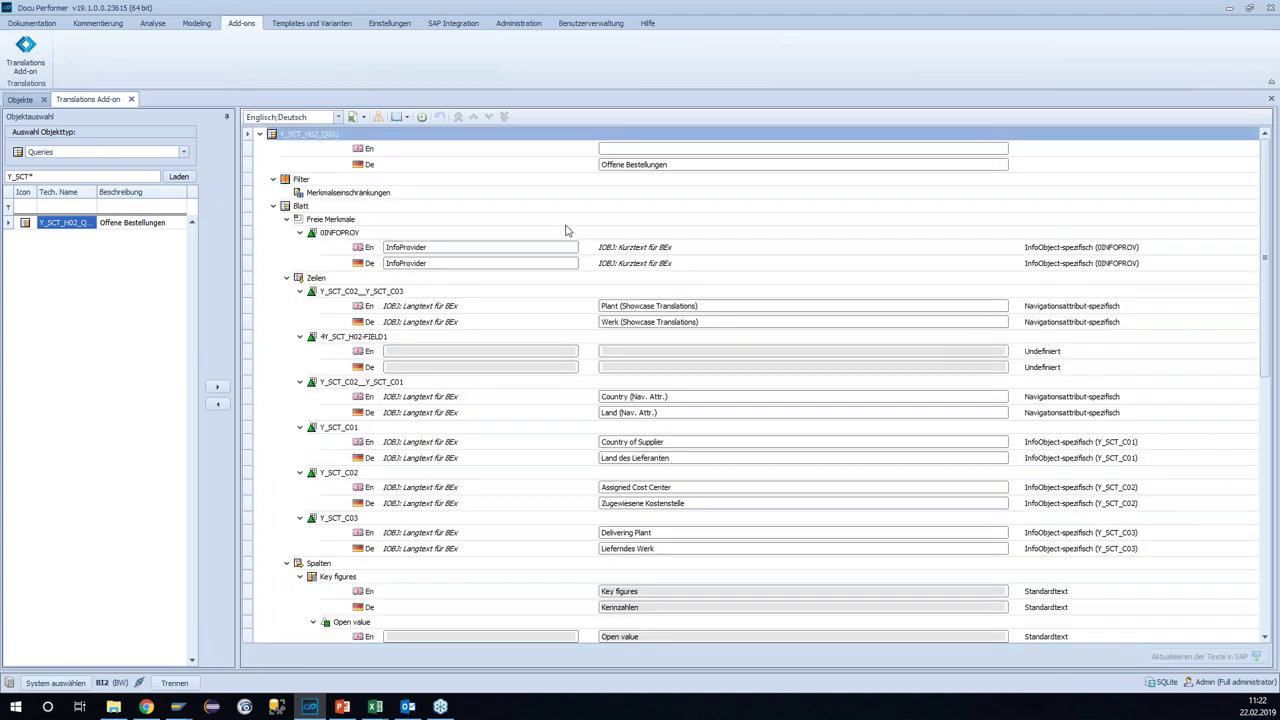
Step: Examine the query's text structure from Filter, Freie Merkmale and Zeilen through Spalten and key figures to Variablenreihenfolge, Exceptions and Bedingungen
left_click(300, 182)
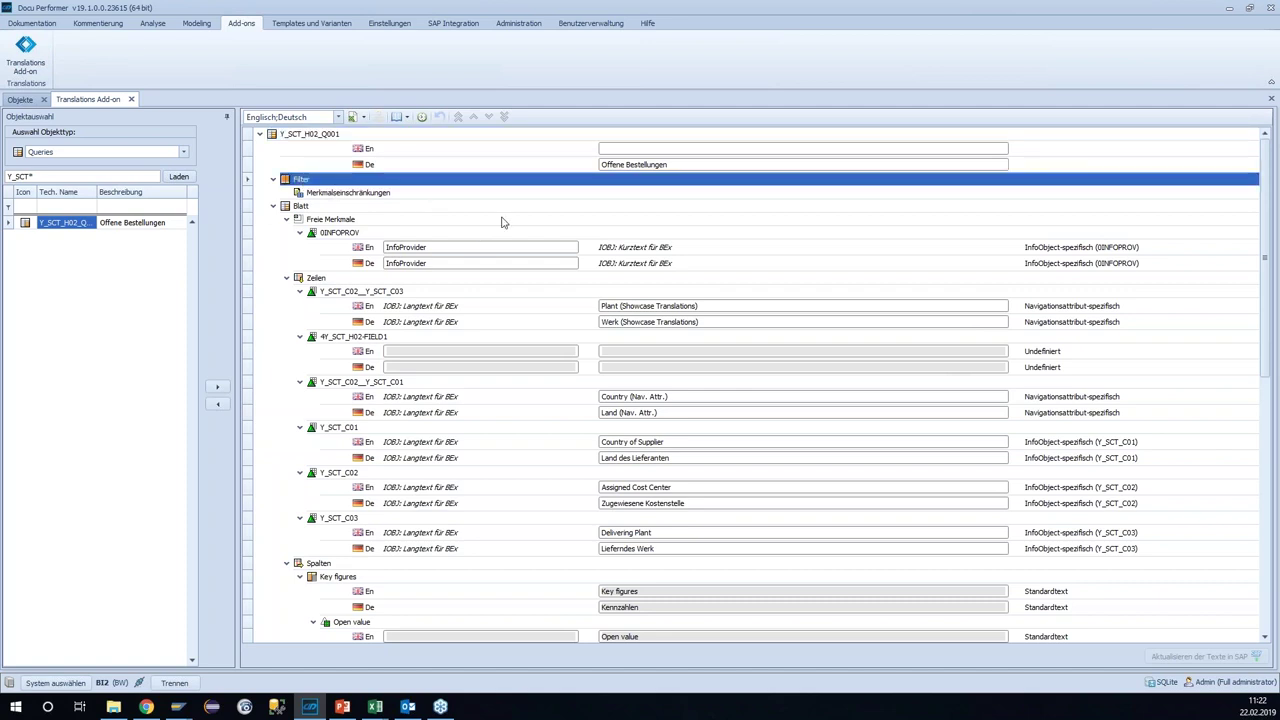
left_click(332, 221)
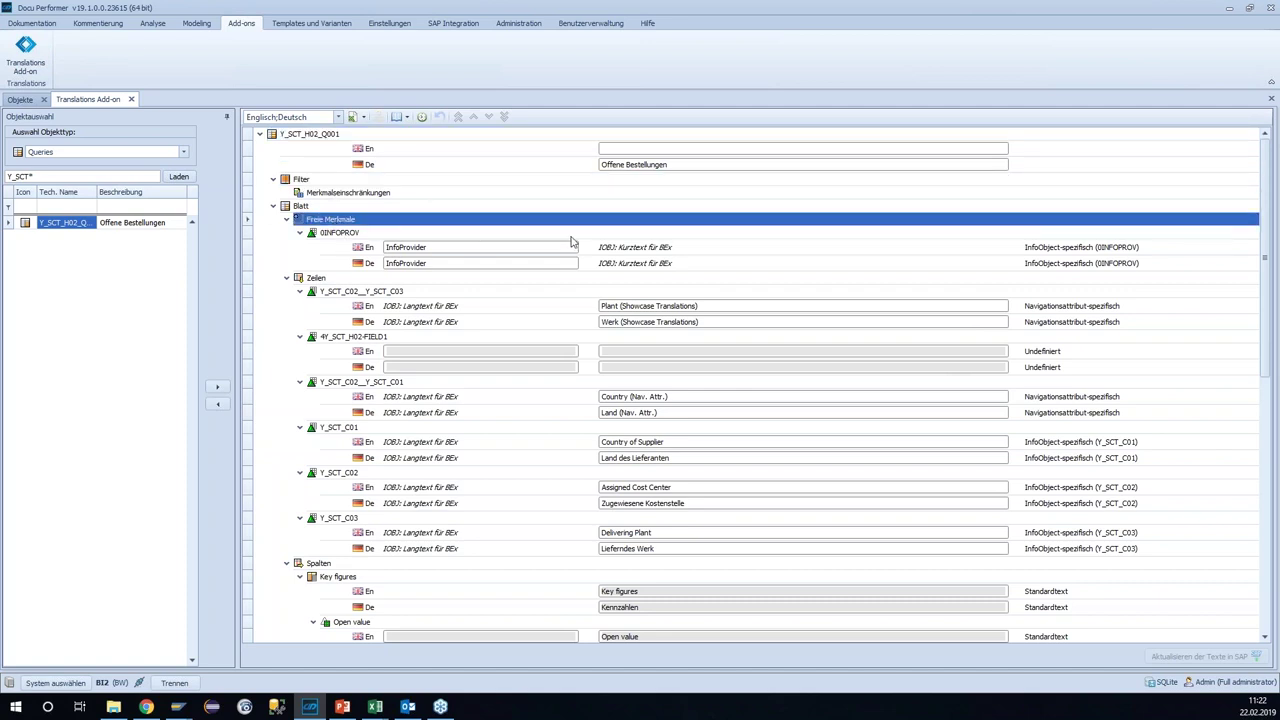
scroll(390, 282, "down", 3)
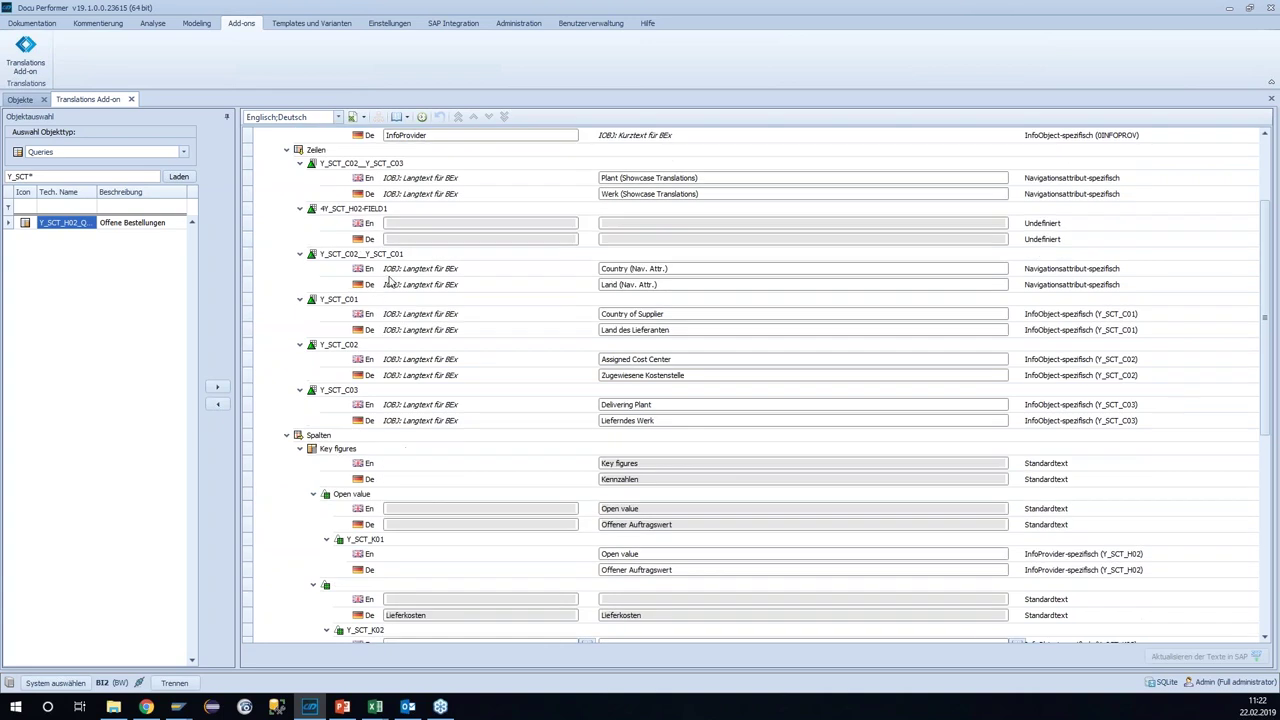
left_click(333, 438)
scroll(400, 440, "down", 1)
scroll(405, 432, "up", 2)
scroll(410, 422, "up", 2)
scroll(430, 410, "down", 6)
scroll(490, 450, "down", 4)
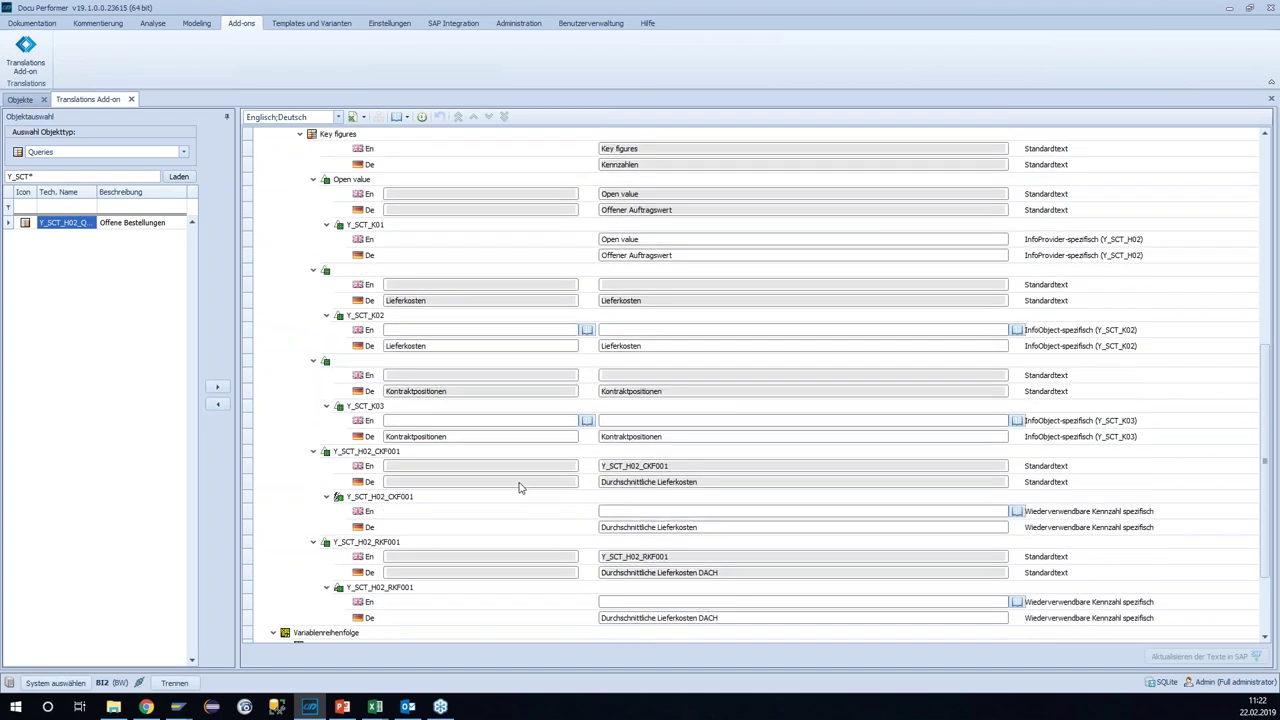
scroll(519, 487, "down", 1)
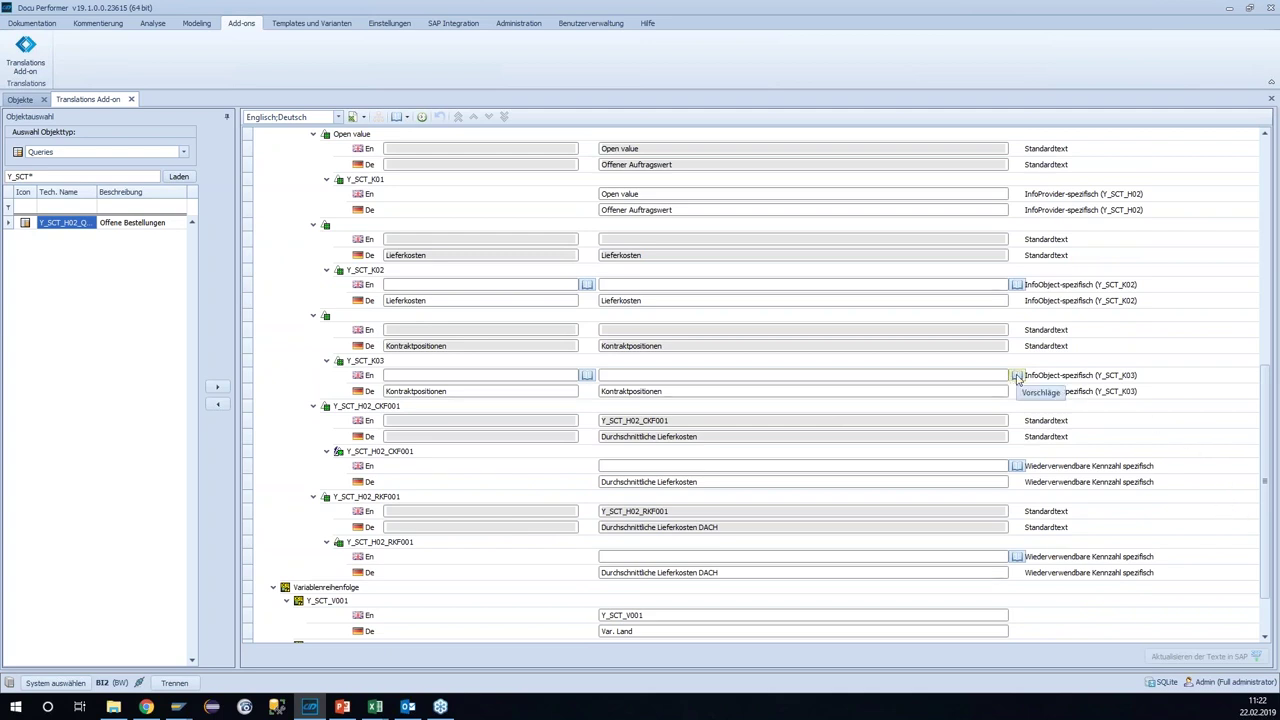
scroll(420, 465, "down", 2)
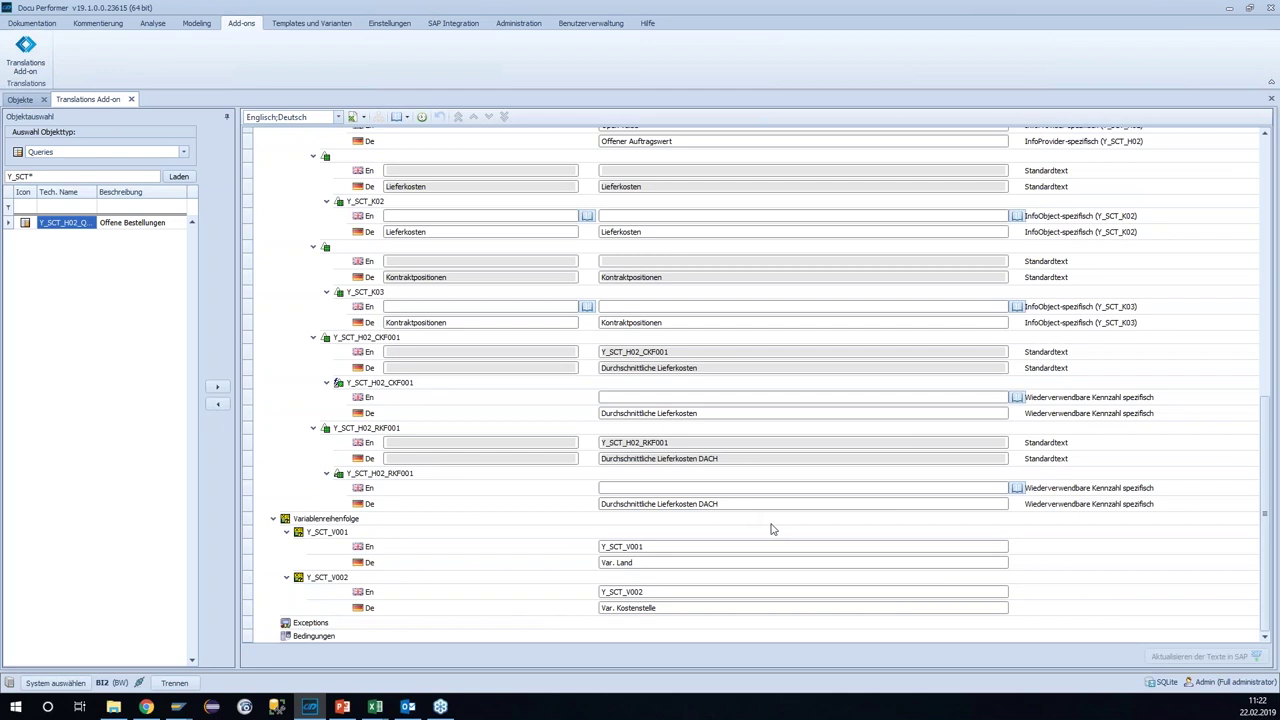
scroll(758, 517, "up", 9)
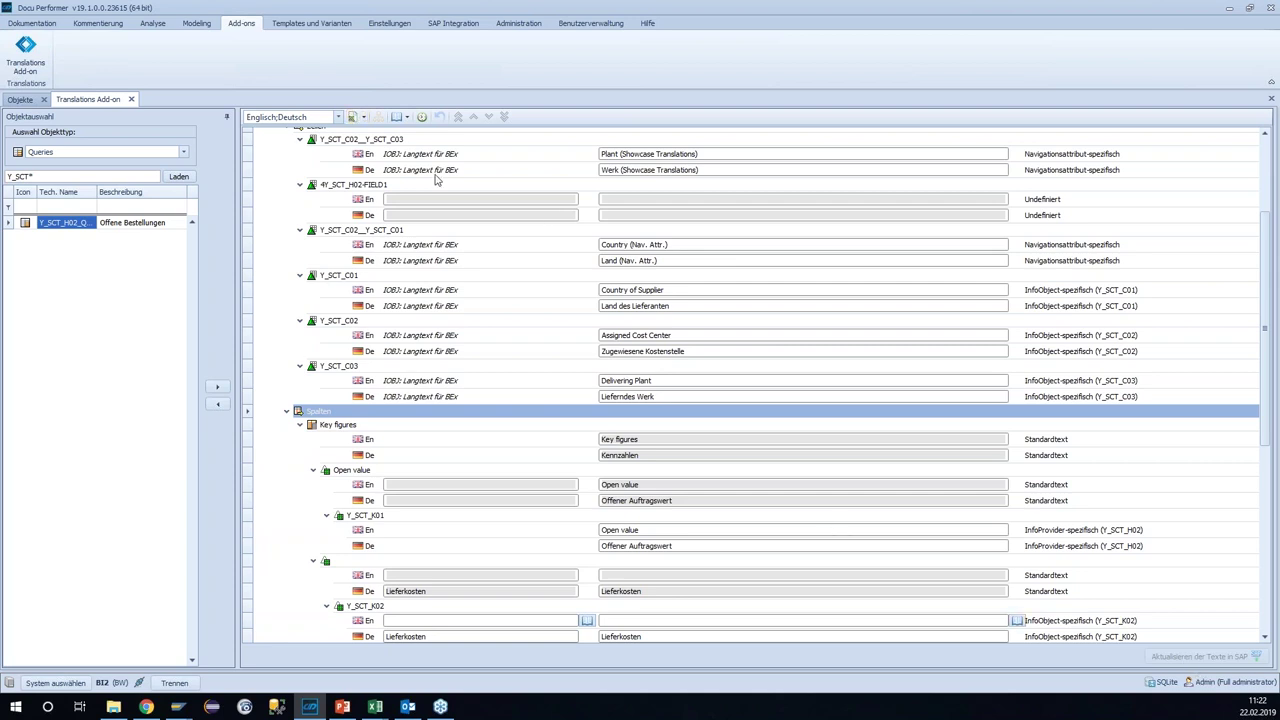
Step: Check the Translations History for the current date range, close it, and return to the beginning of the query structure
left_click(422, 118)
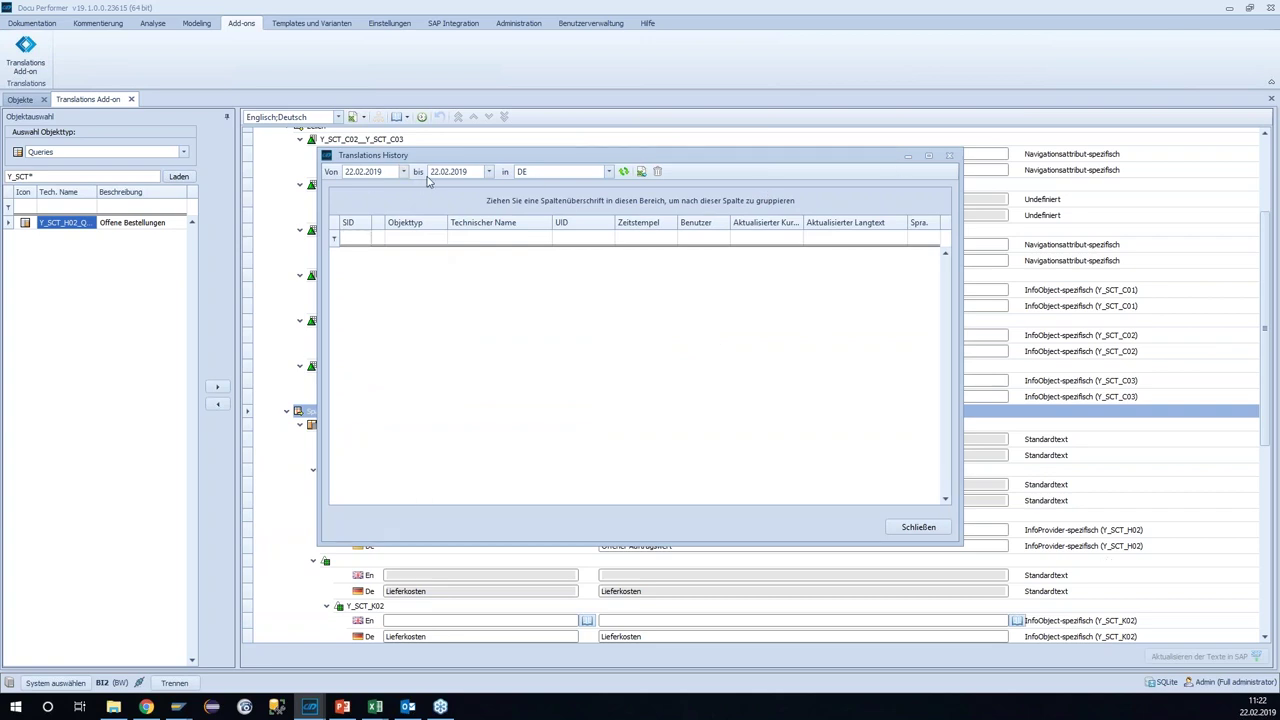
left_click(949, 156)
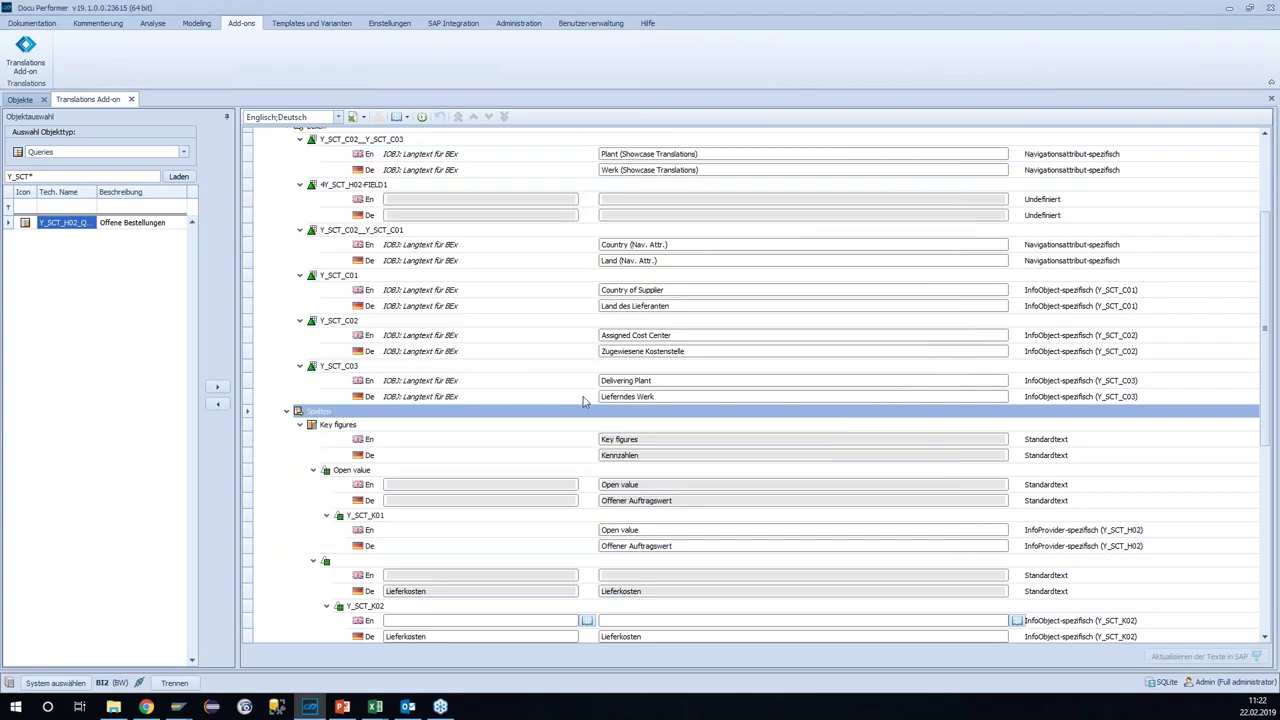
scroll(585, 400, "up", 3)
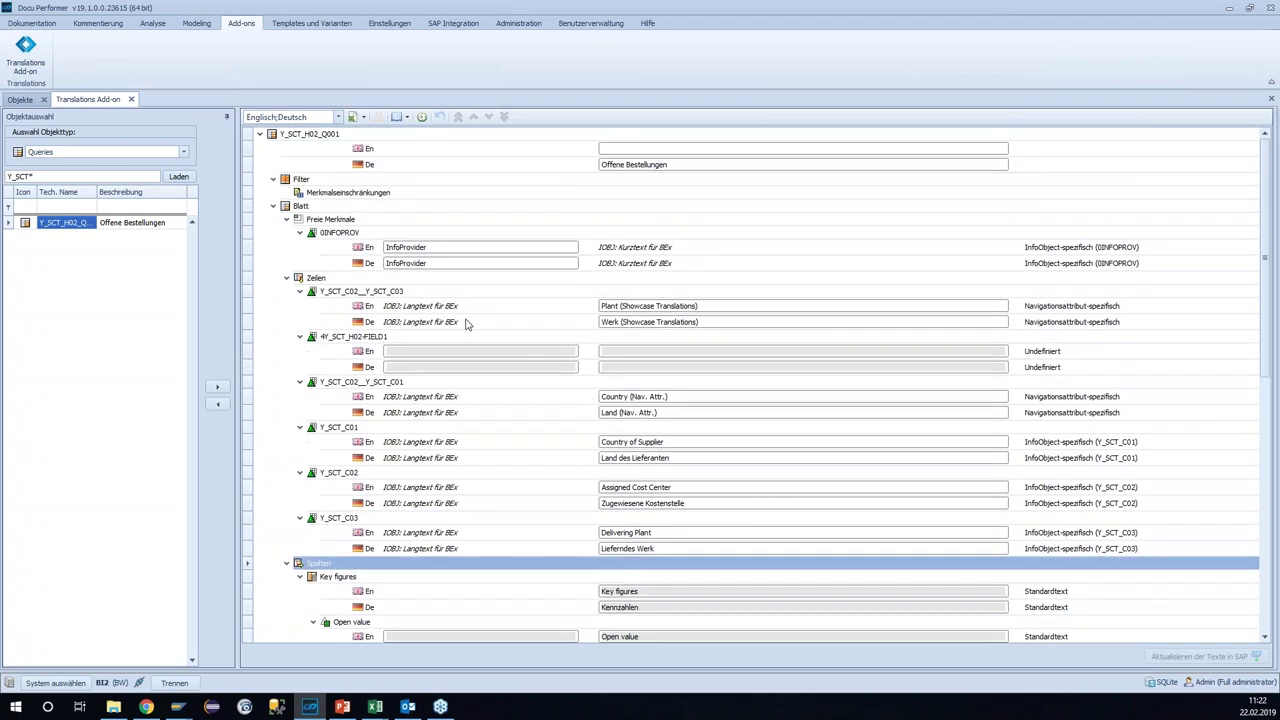
Step: Review the Translations settings for history retention and language order, then check the language and master language choices without changing them
left_click(389, 22)
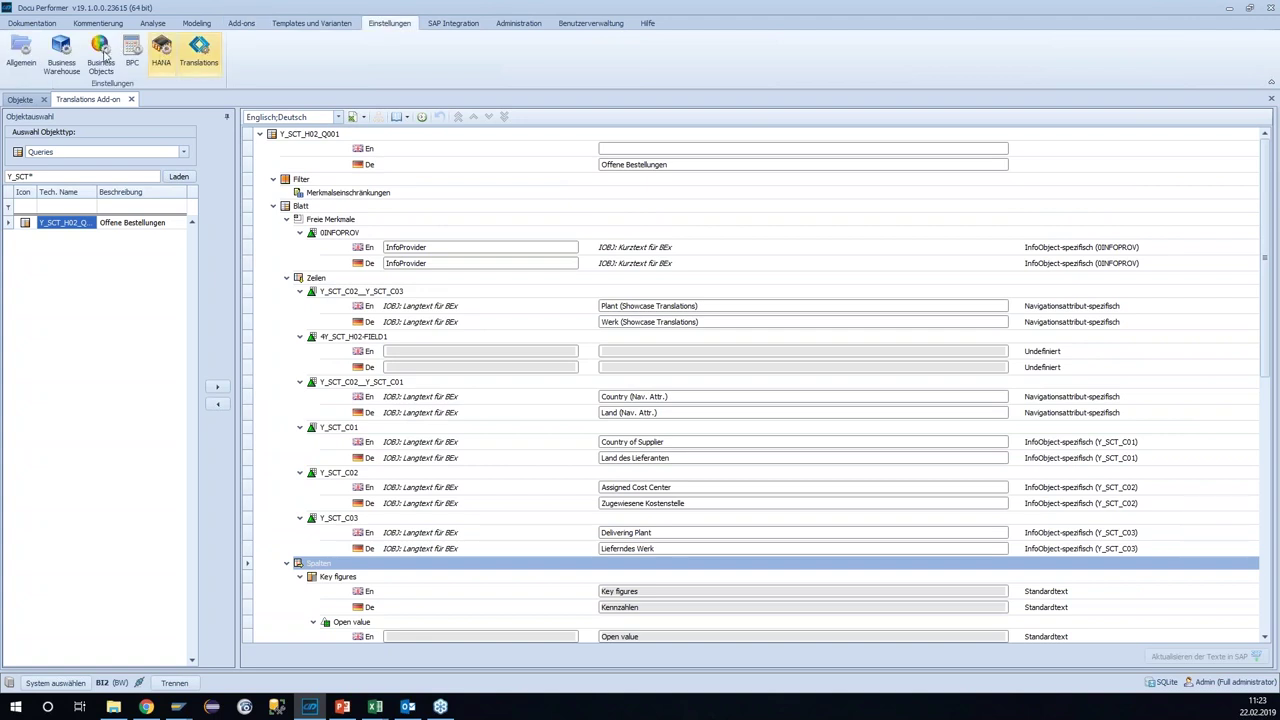
left_click(196, 47)
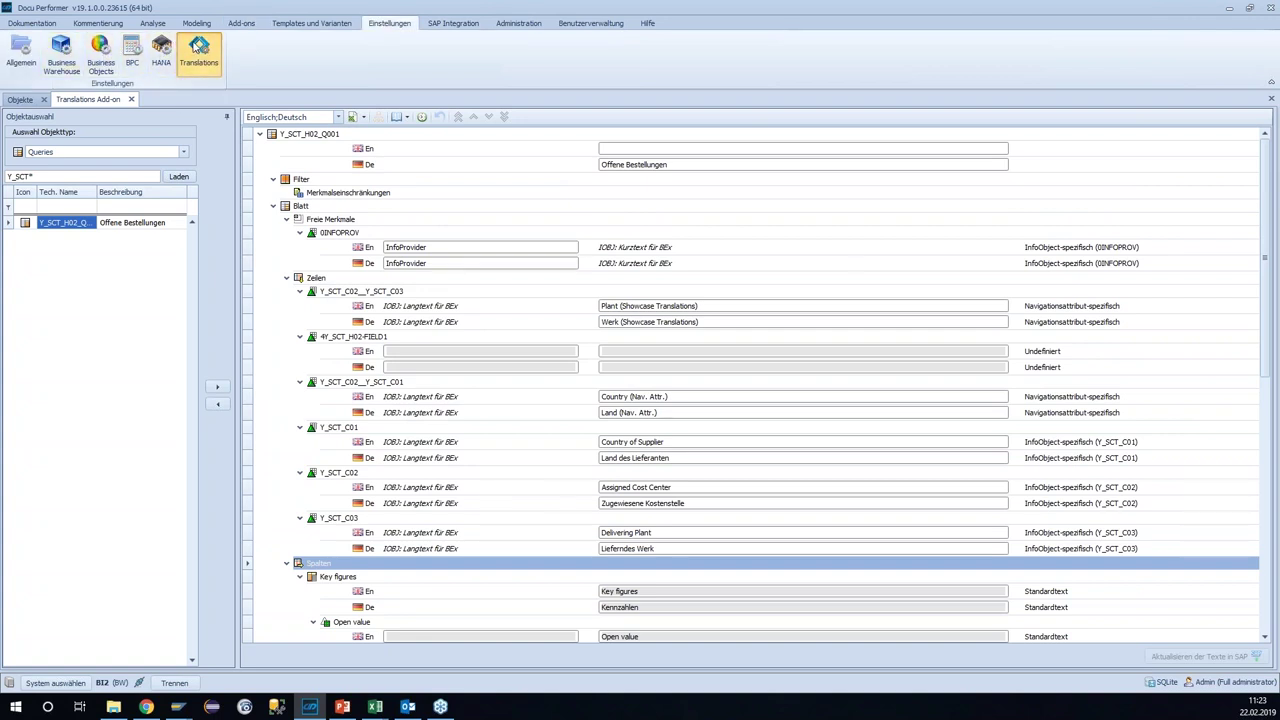
left_click(198, 62)
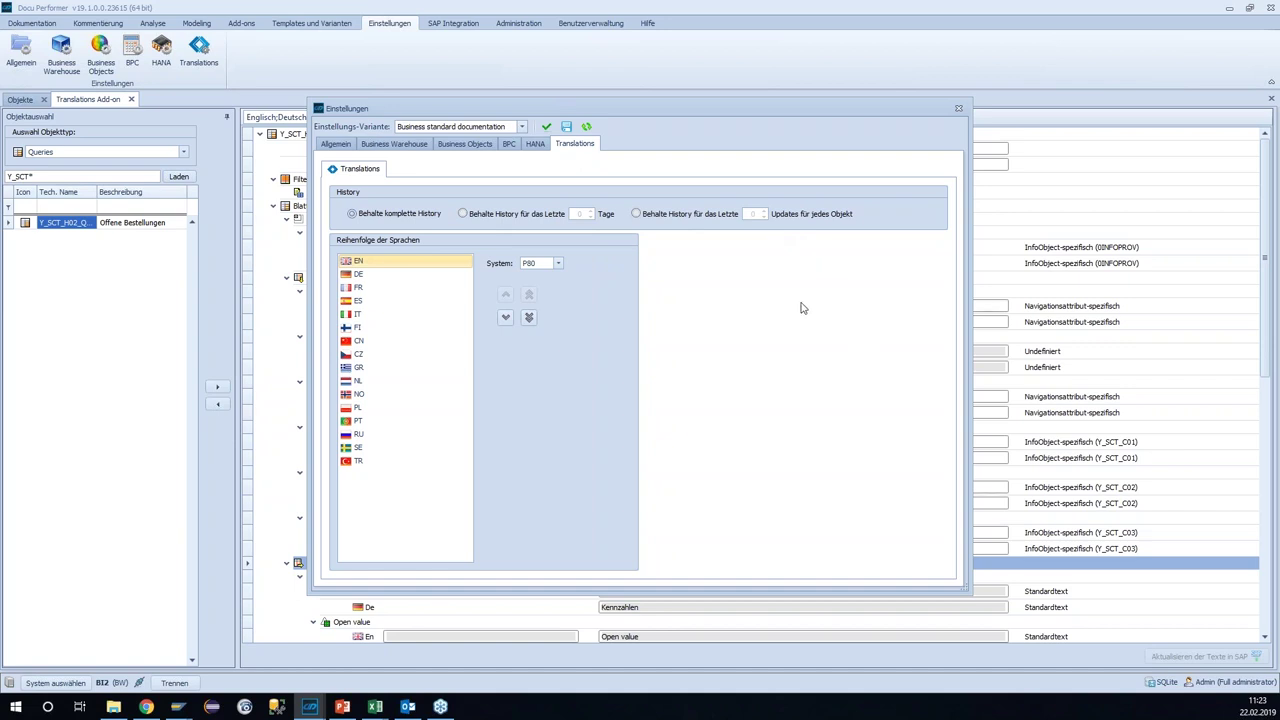
left_click(377, 274)
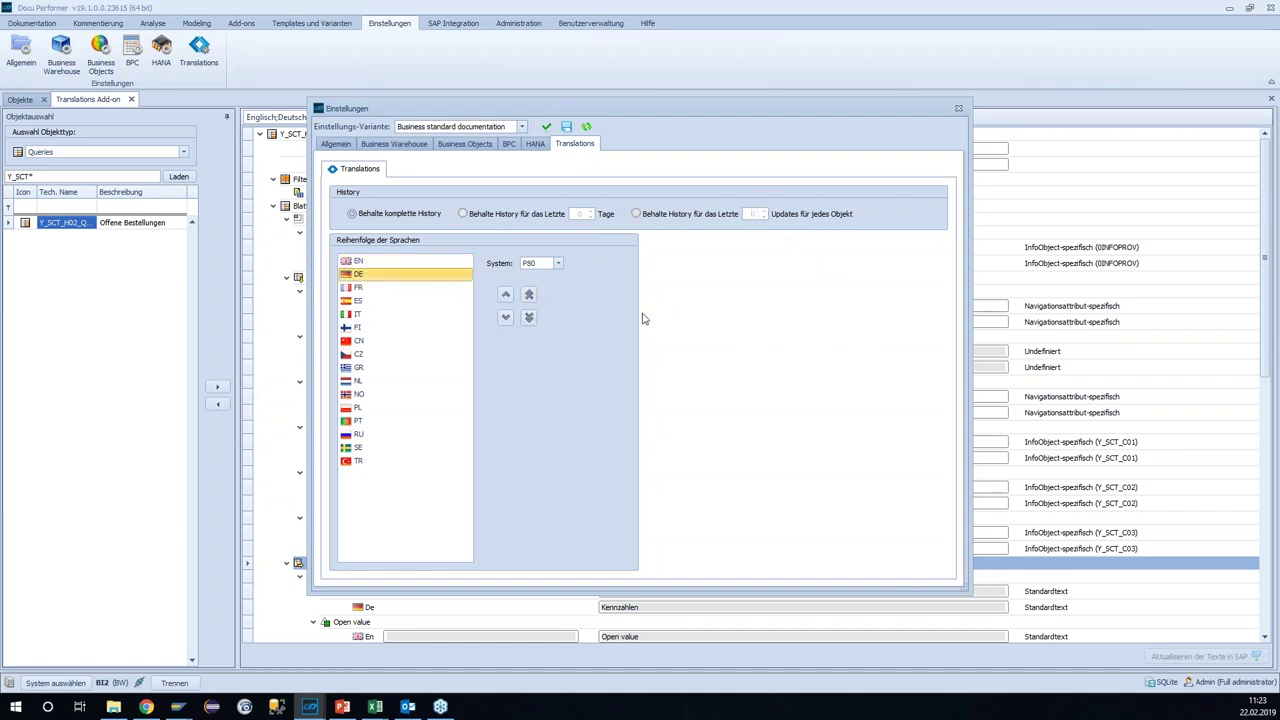
left_click(958, 108)
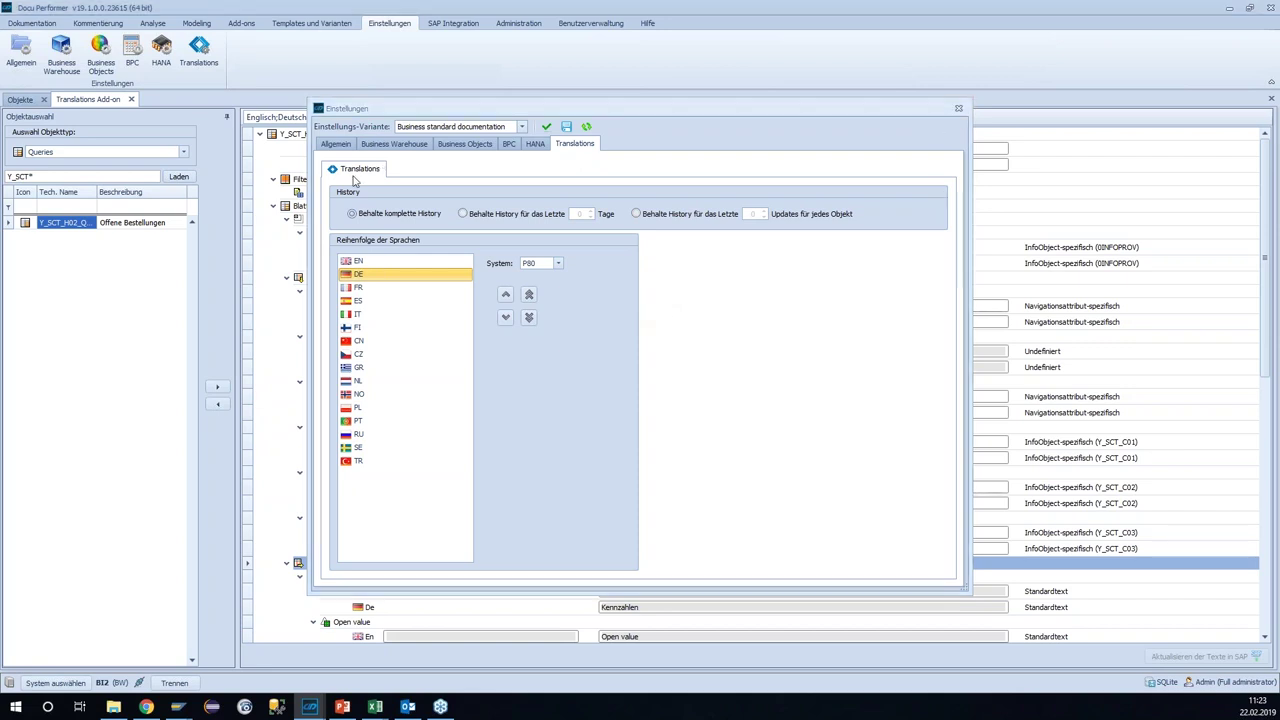
left_click(340, 117)
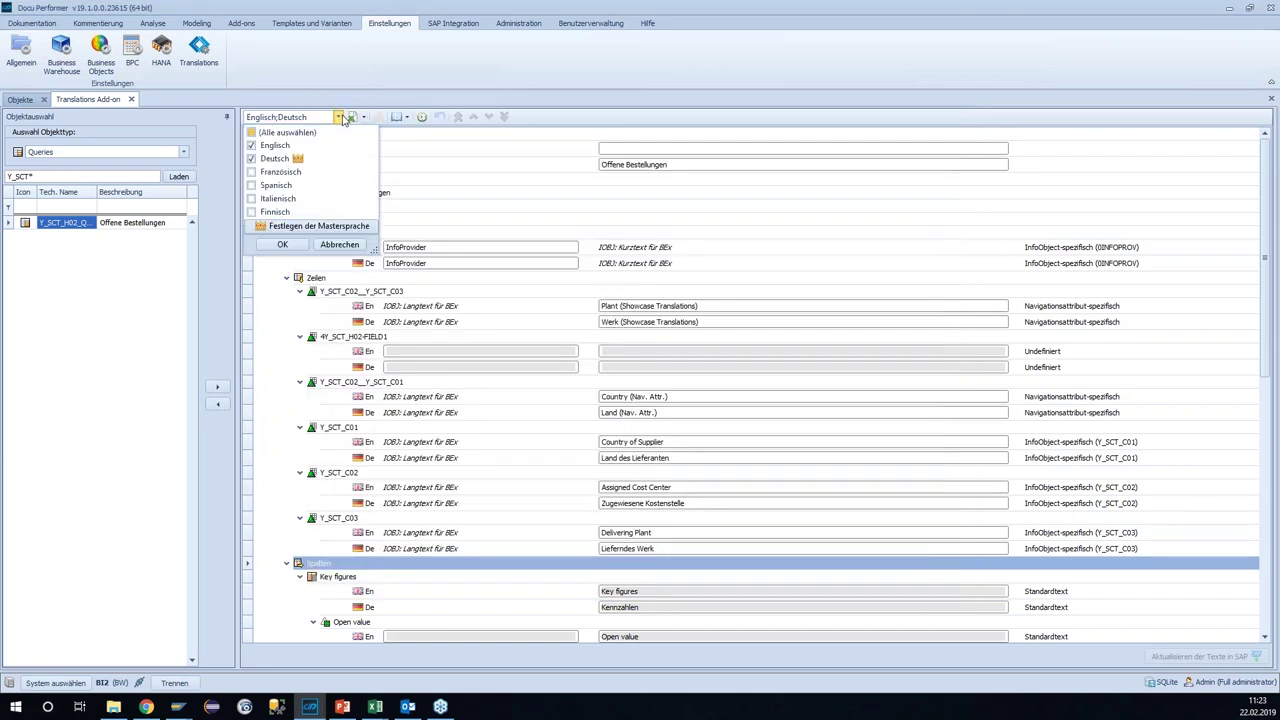
left_click(339, 245)
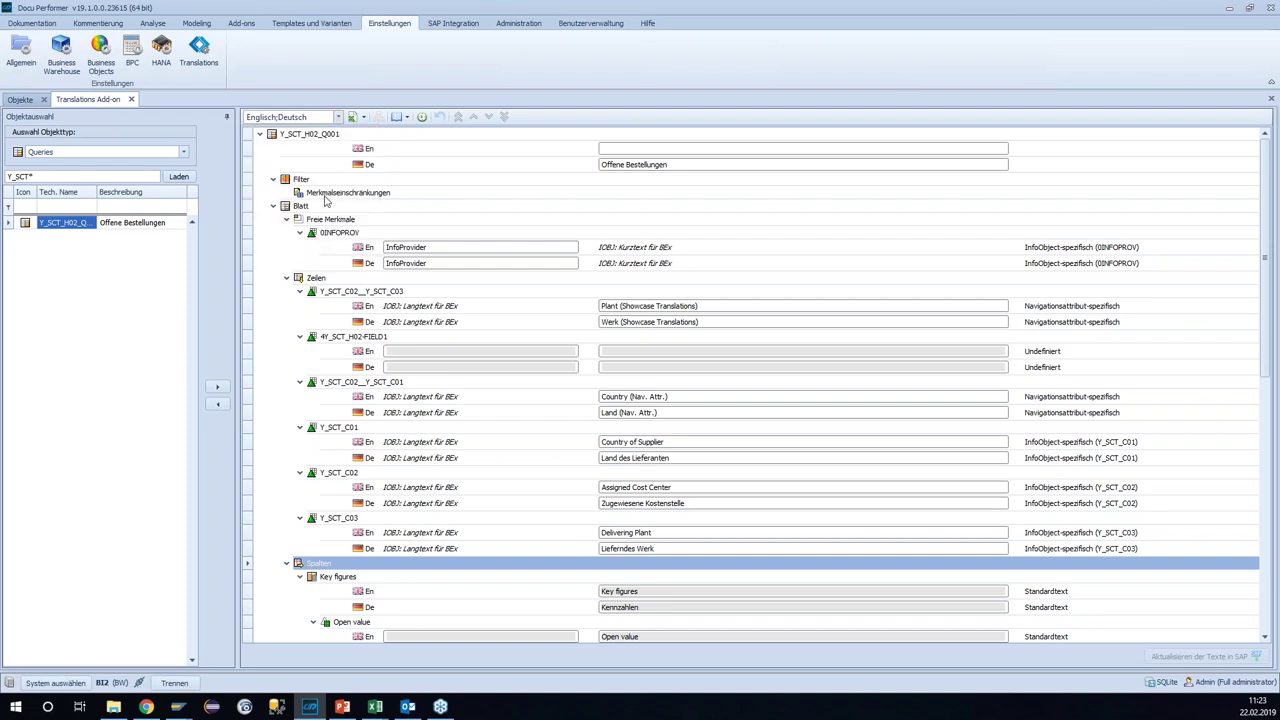